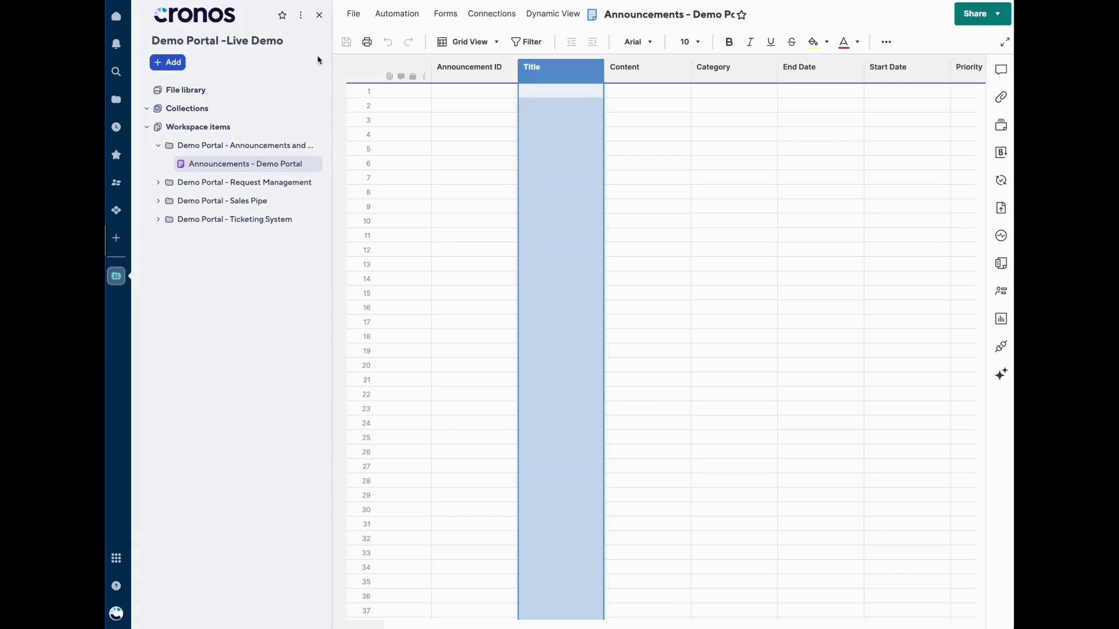
Open the Sales Pipeline sheet, view the FedEx 450 Reams task from My Opps, then return home
left_click(225, 200)
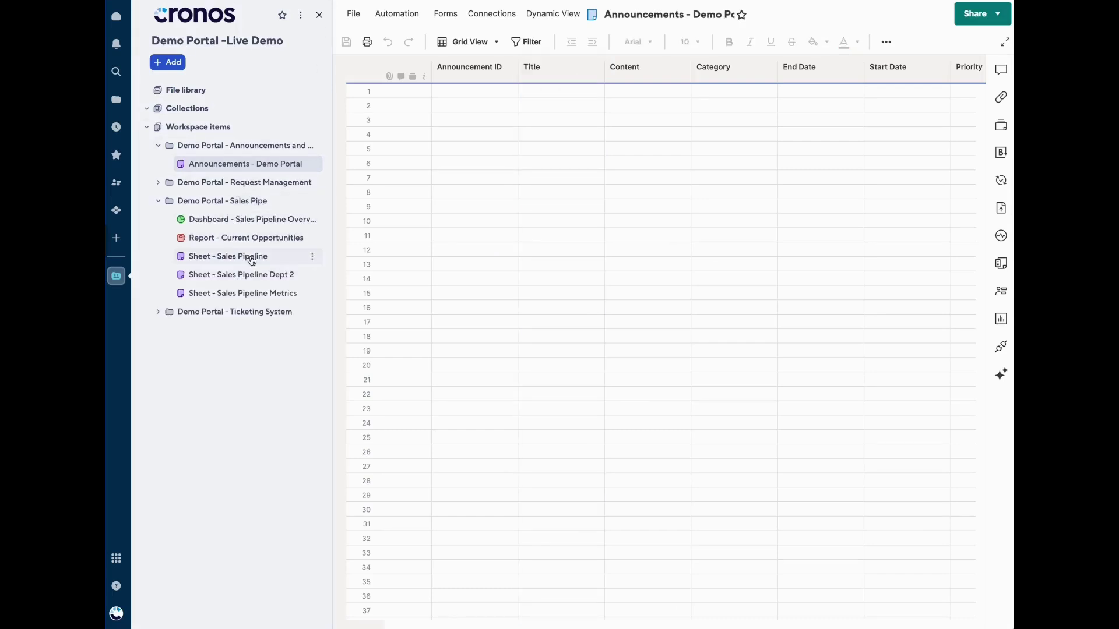
left_click(247, 256)
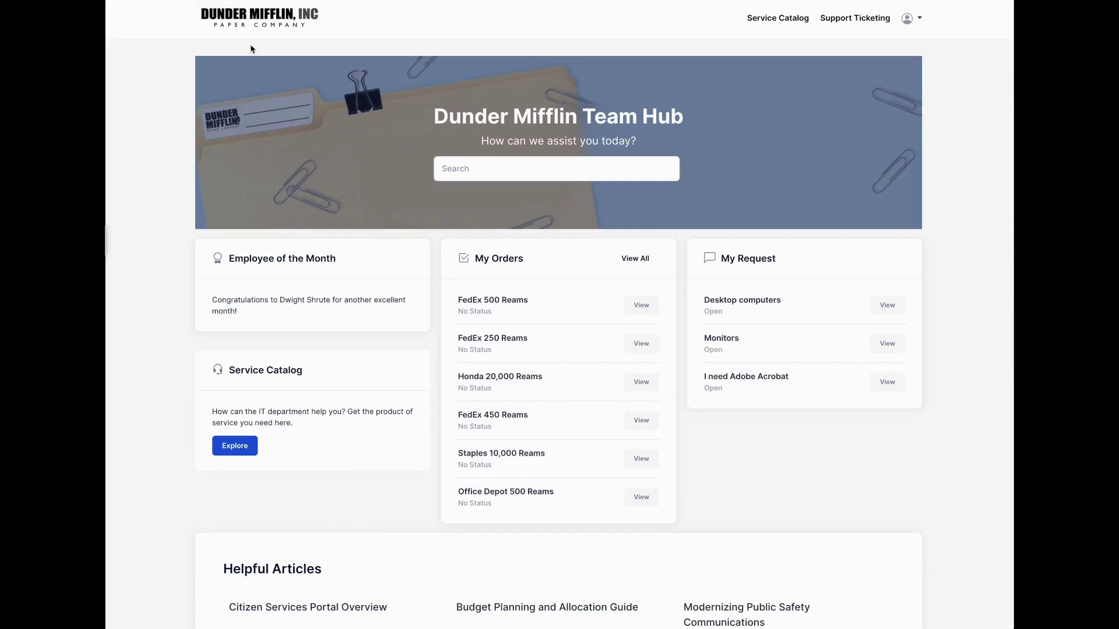
left_click(635, 259)
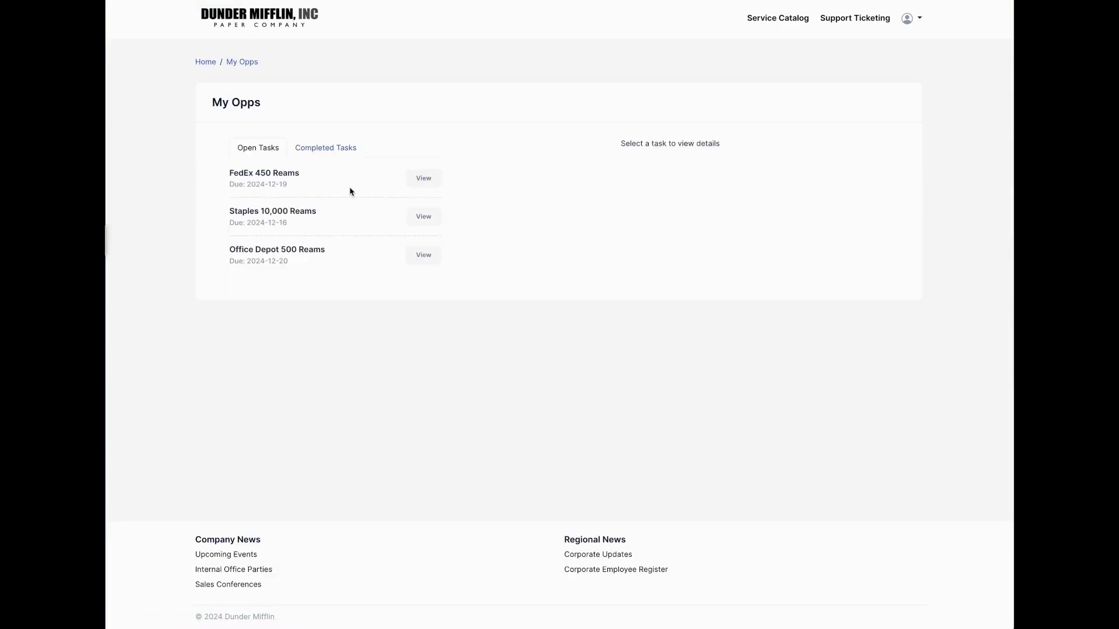
left_click(424, 179)
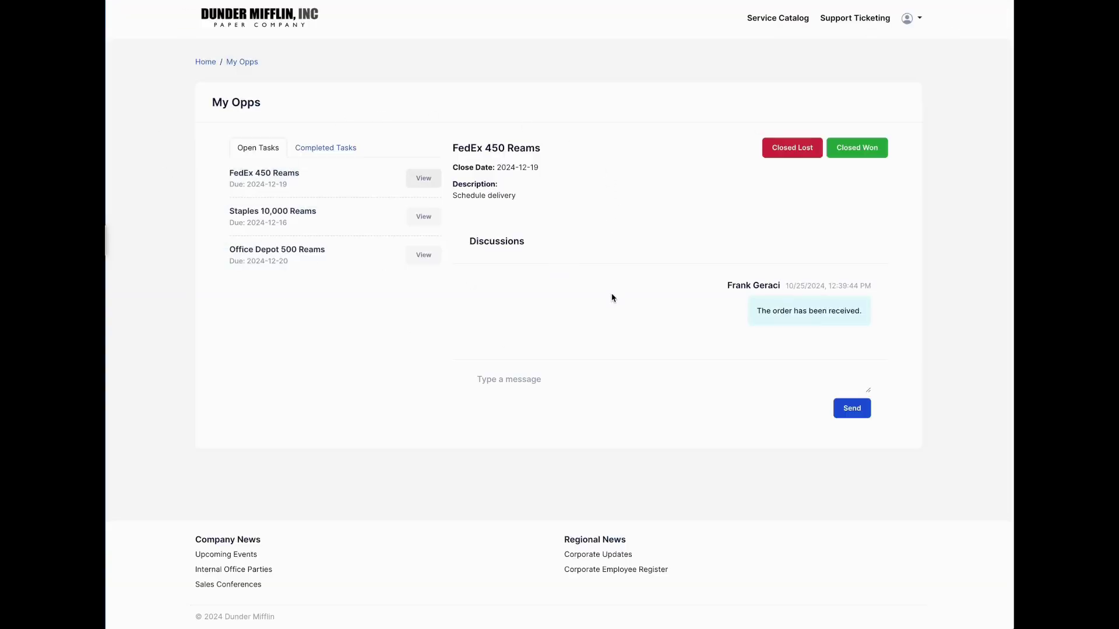
left_click(206, 62)
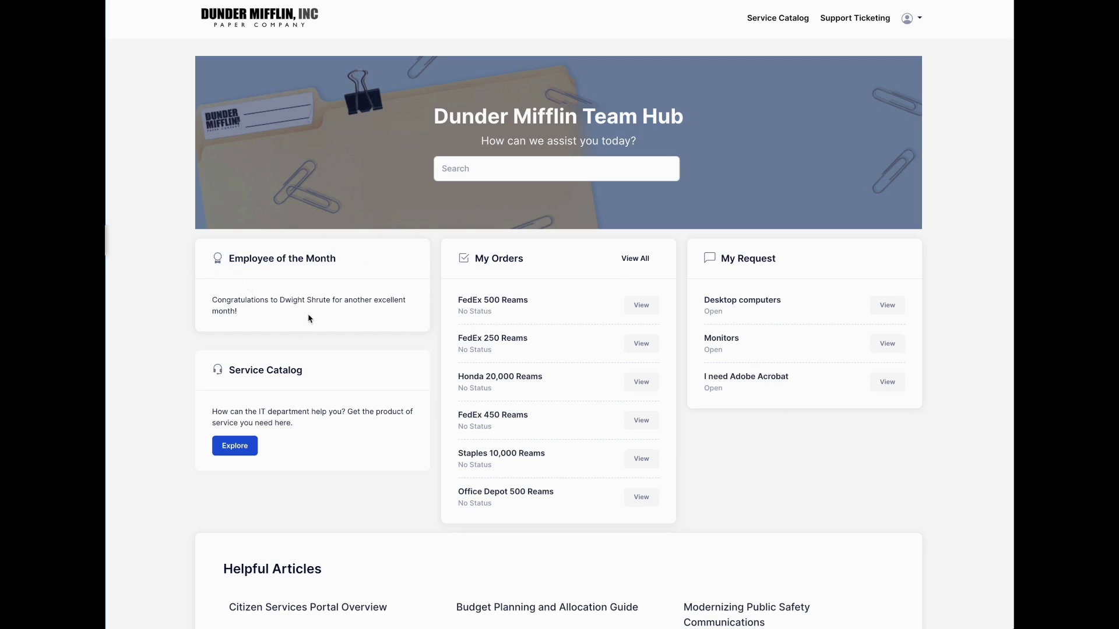
scroll(309, 318, "down", 2)
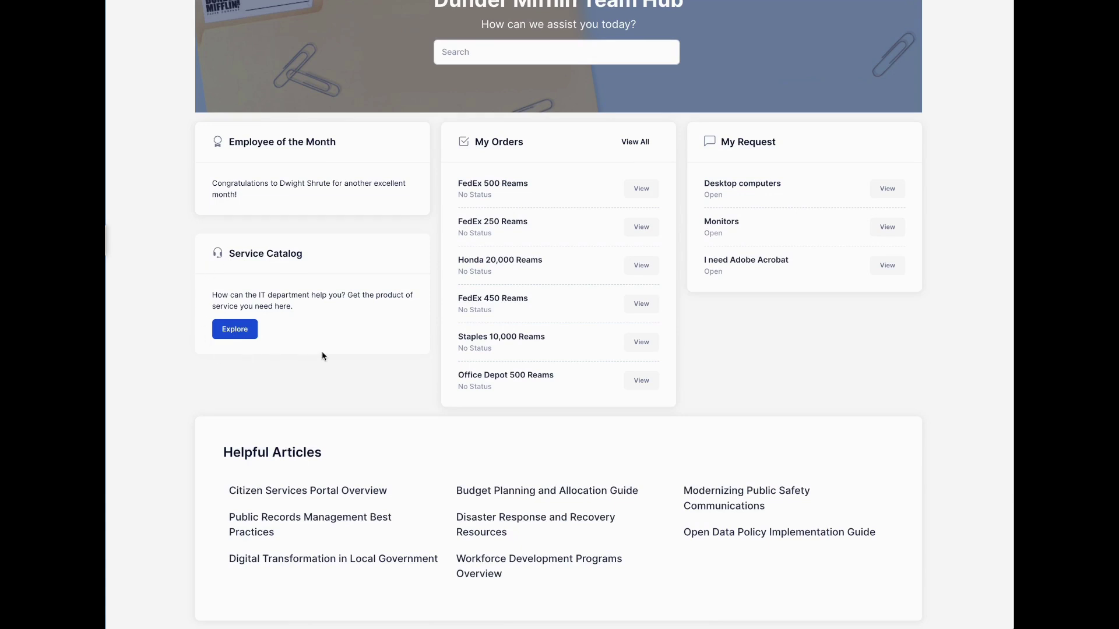
scroll(322, 356, "up", 2)
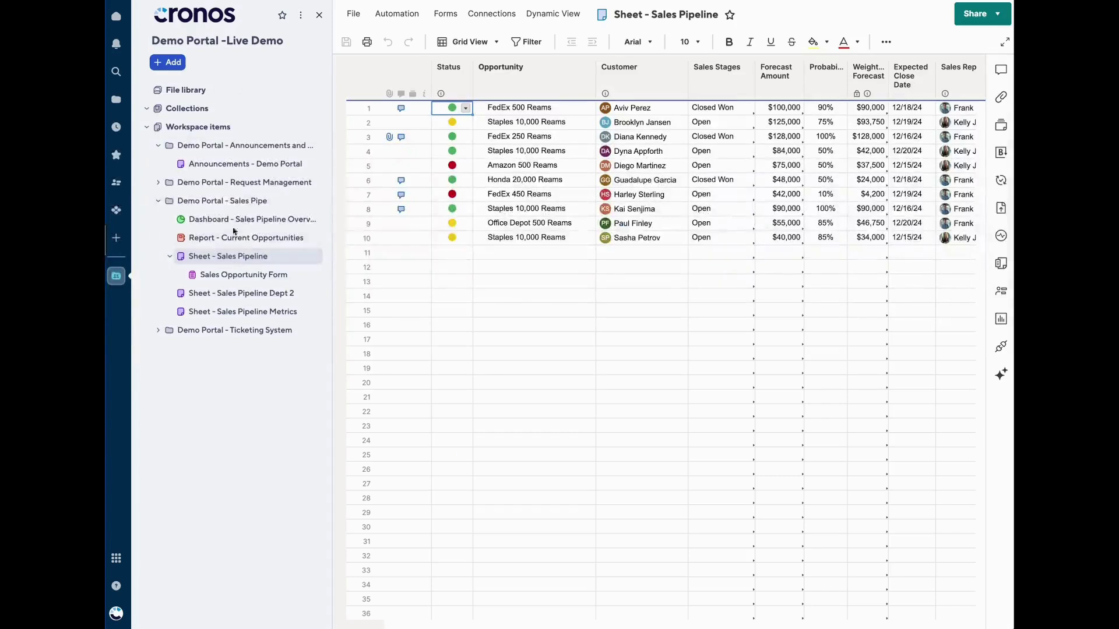
Open Request Catalog - Demo Portal from the Request Management folder and hide the sidebar
left_click(215, 188)
left_click(222, 203)
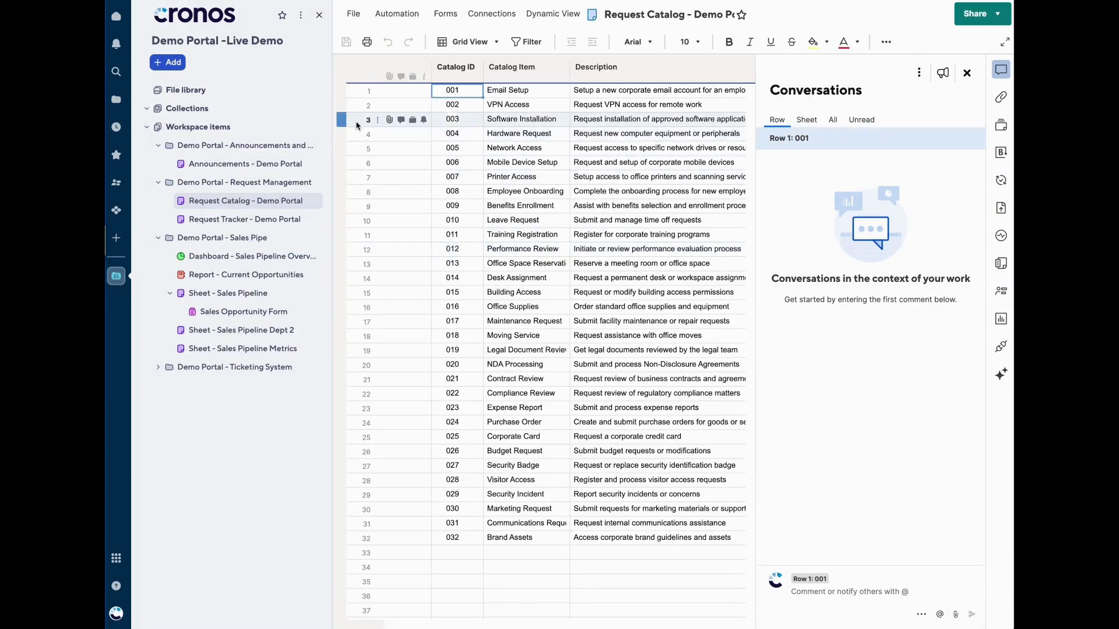
left_click(317, 17)
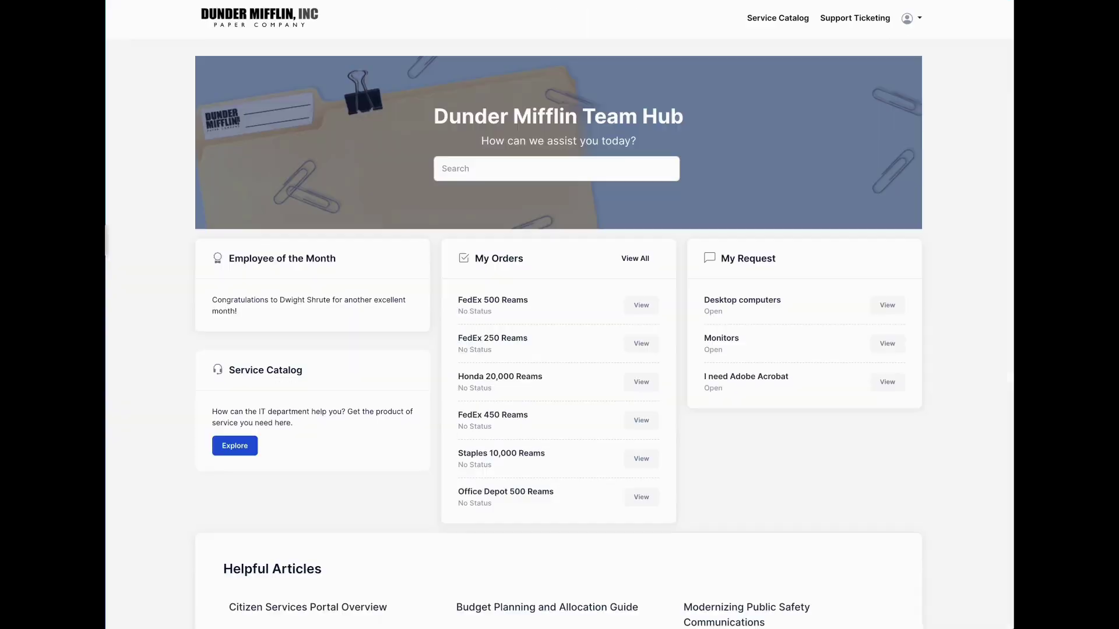
Browse the Service Catalog directory filtered to the HR Services category
left_click(230, 450)
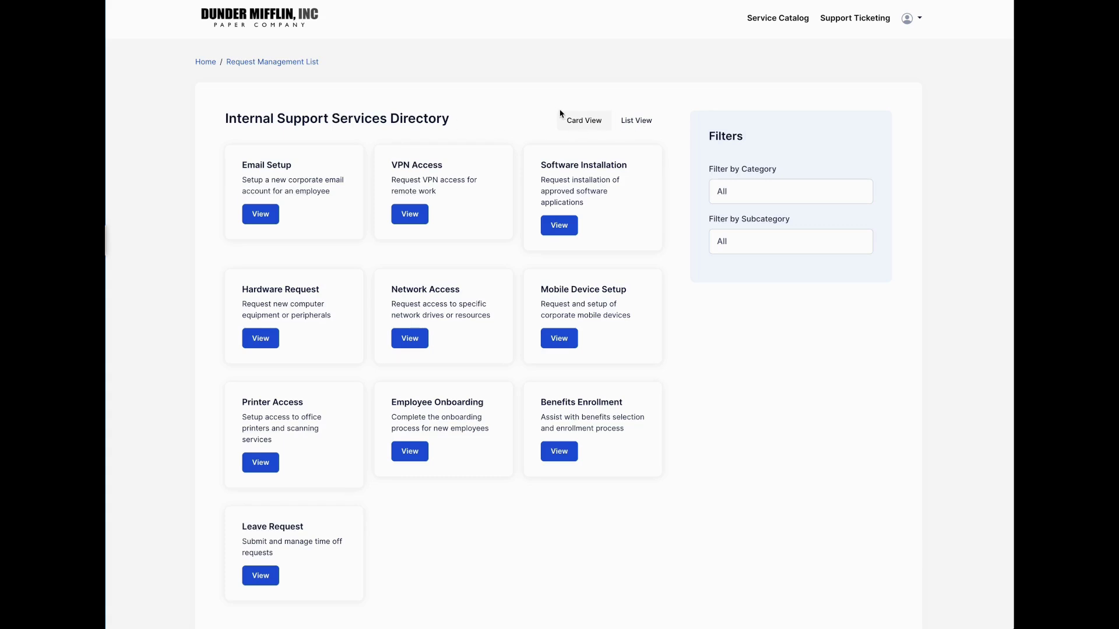
left_click(758, 191)
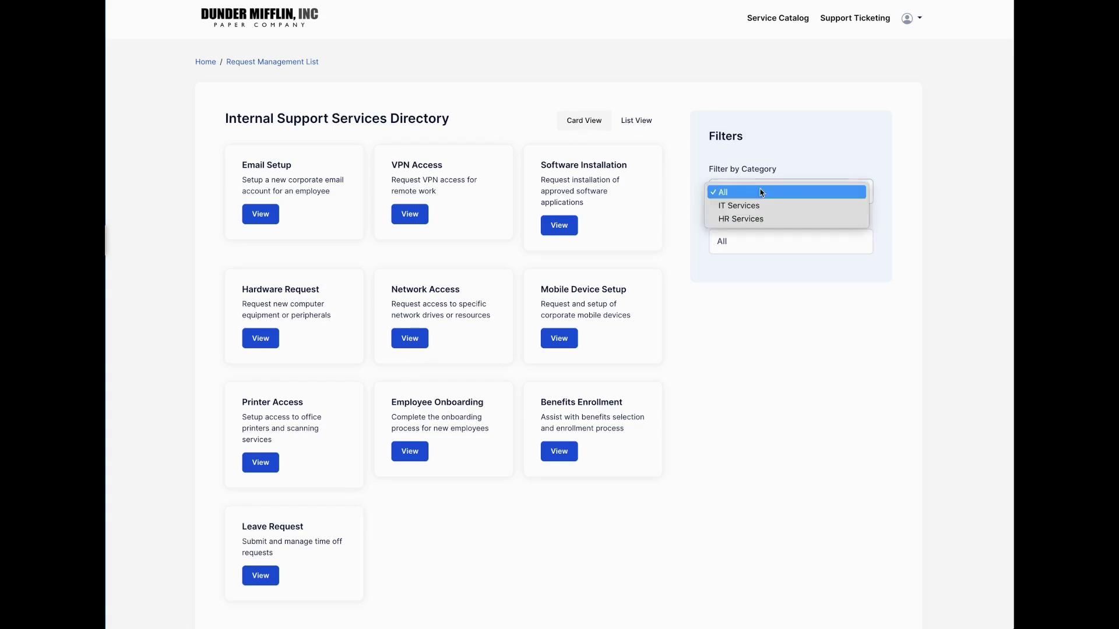
left_click(771, 219)
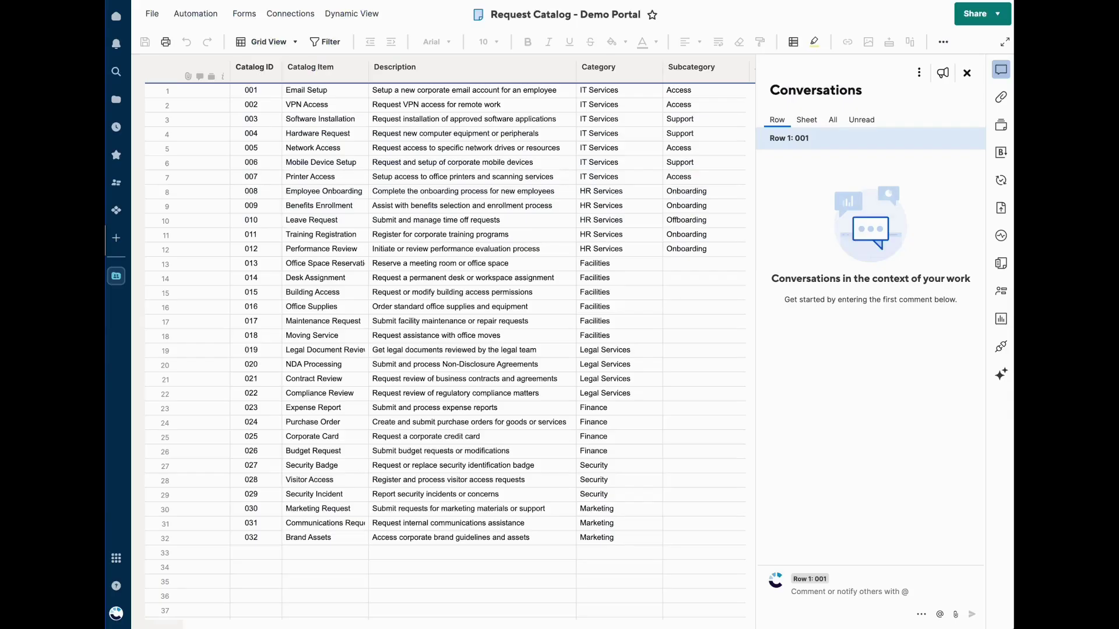
Select the entire Category column of the Request Catalog sheet
left_click(606, 67)
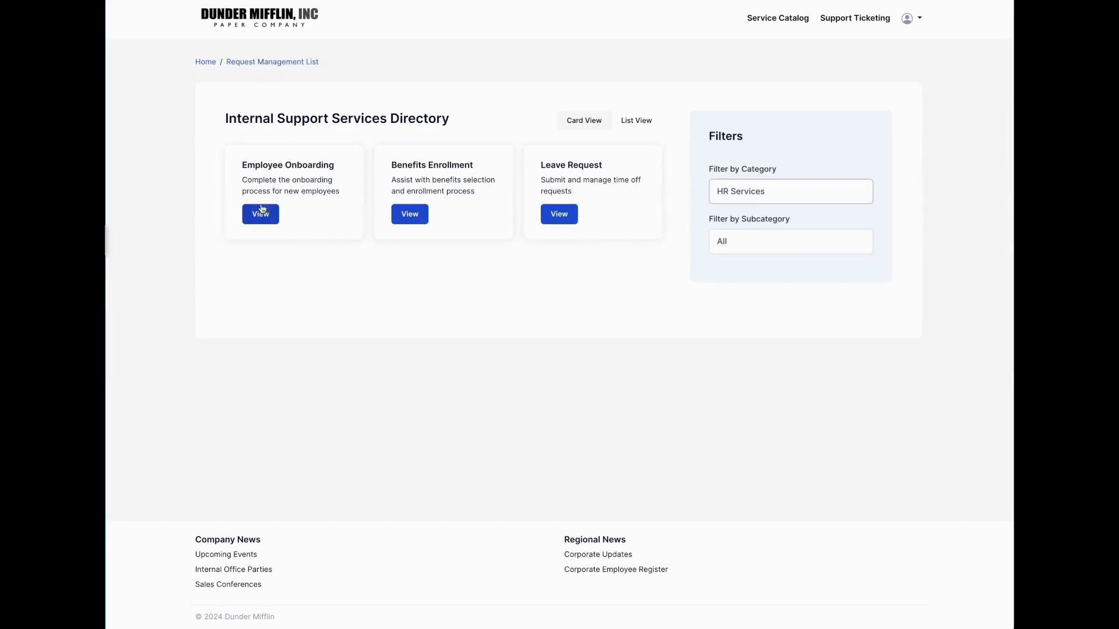
Narrow HR Services to the Onboarding subcategory and open the Employee Onboarding item's details
left_click(758, 240)
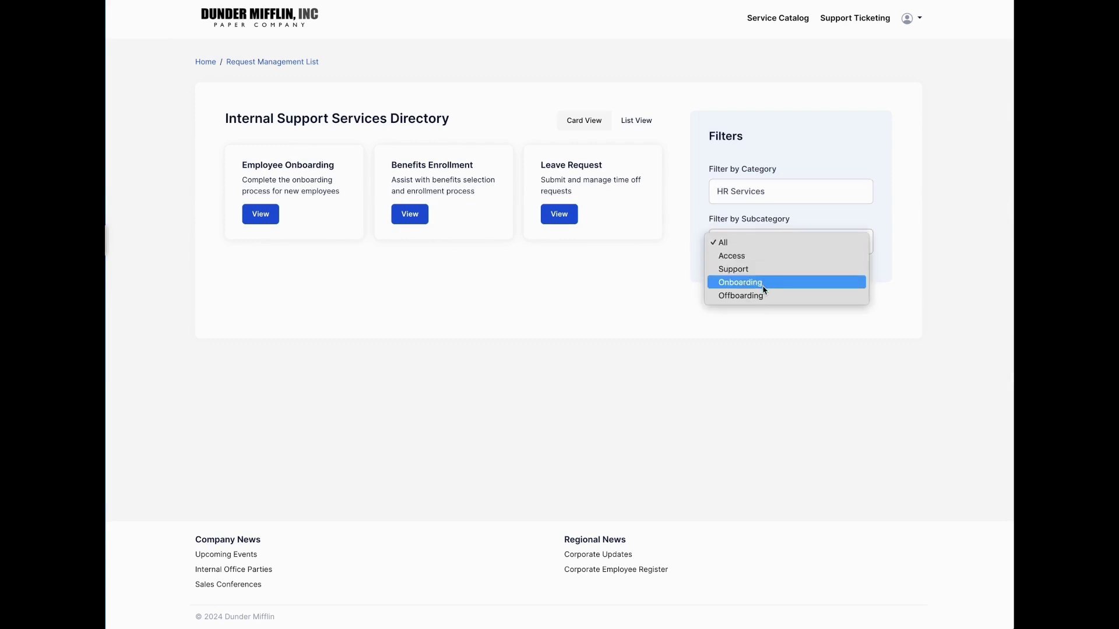
left_click(760, 283)
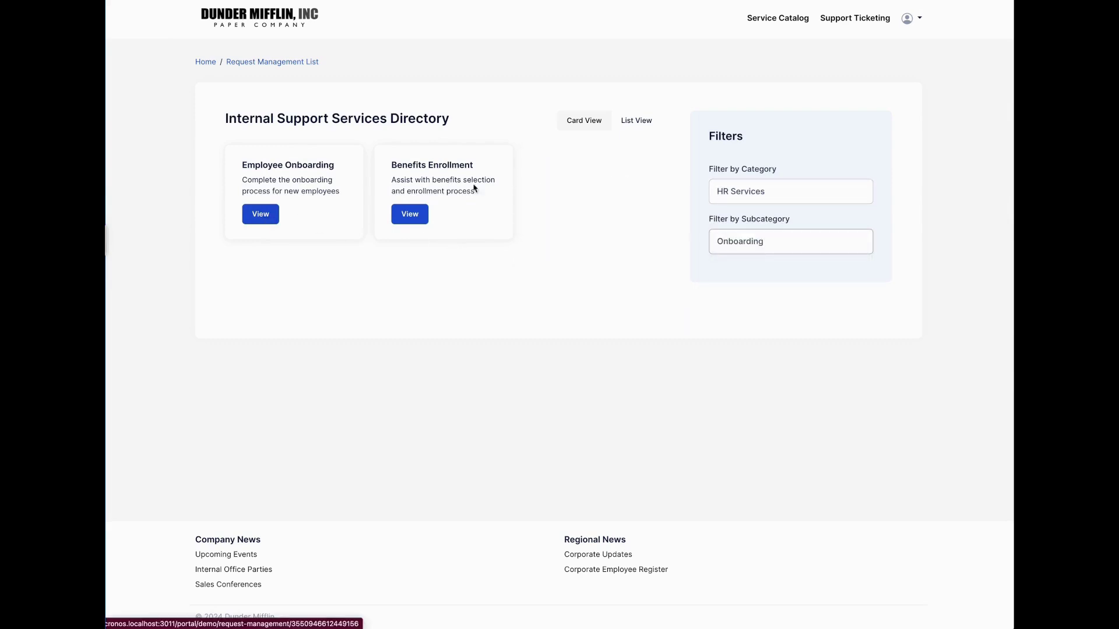
left_click(637, 119)
left_click(584, 120)
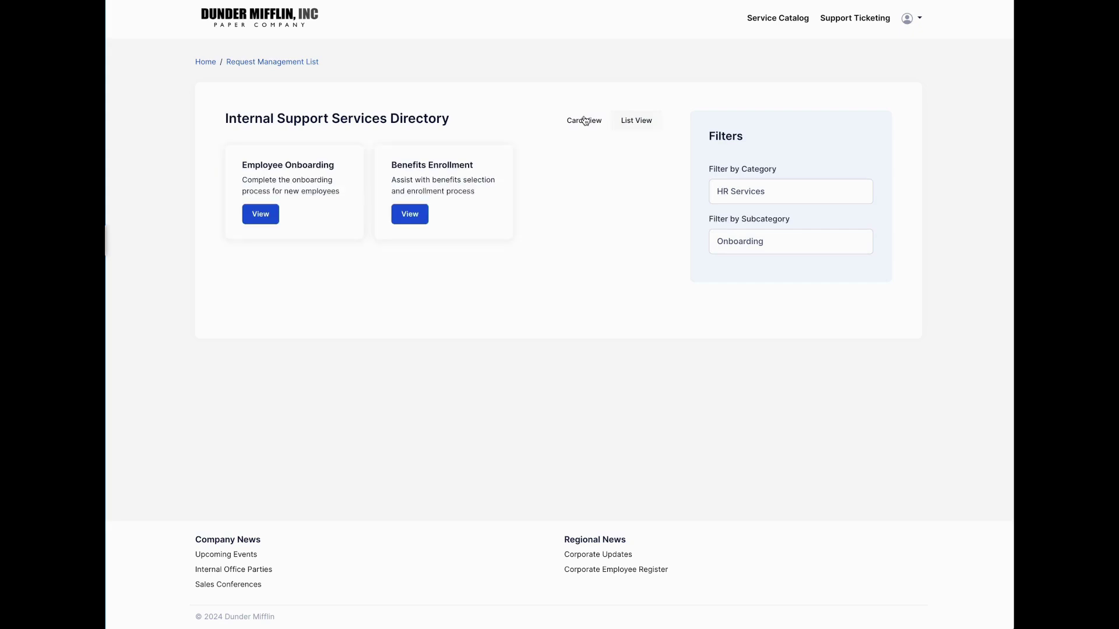
left_click(250, 220)
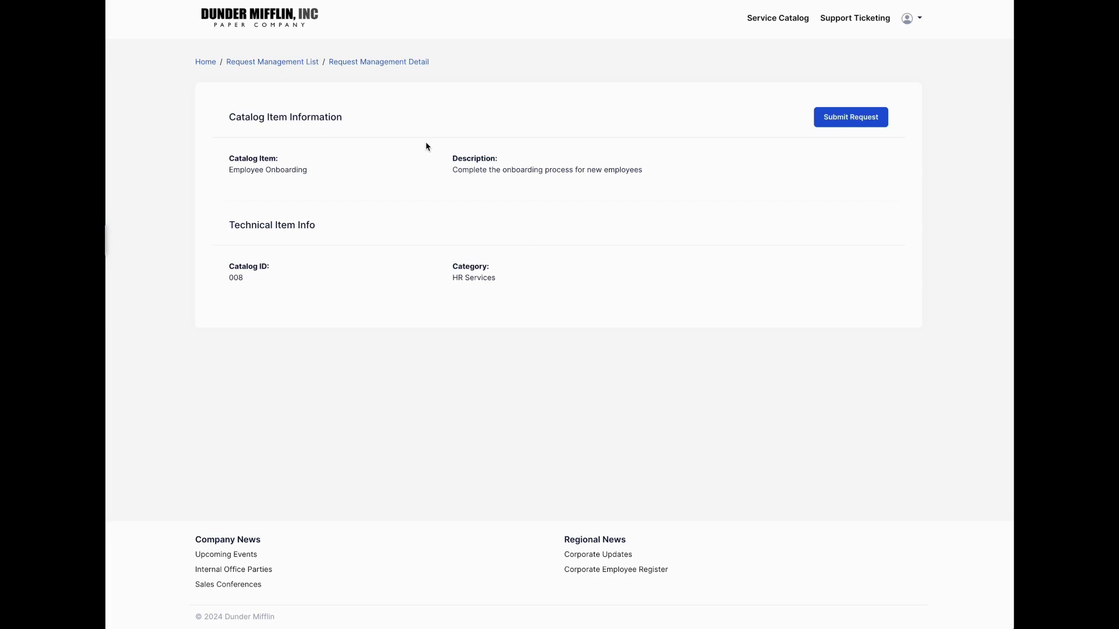
Start an Employee Onboarding request titled 'Assistance with Employee Onboarding' with the requester's name and email
left_click(869, 118)
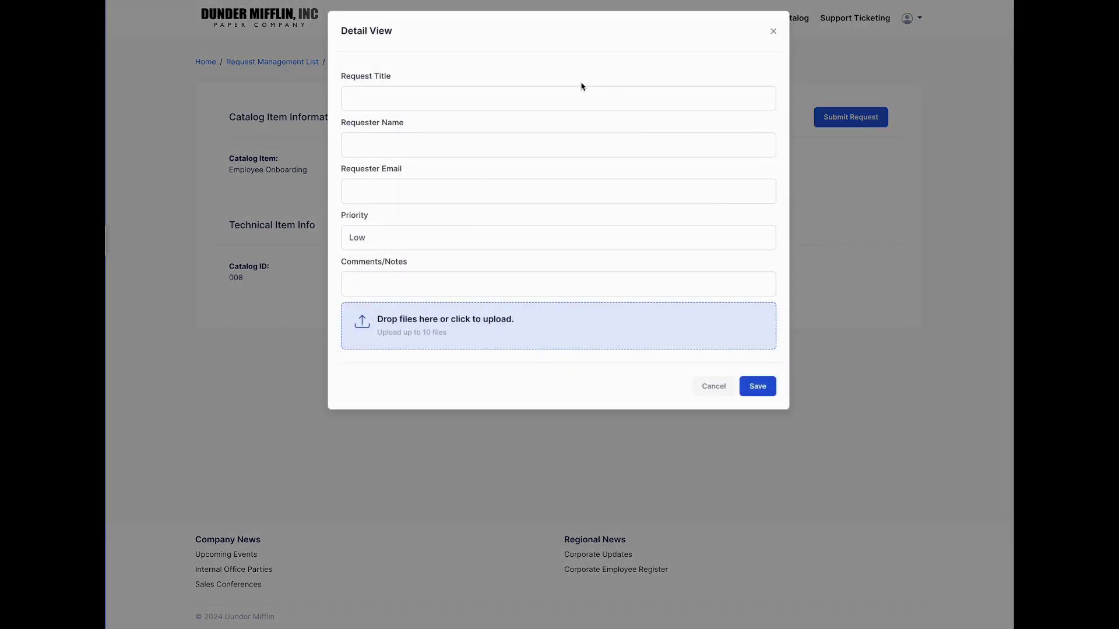
left_click(554, 88)
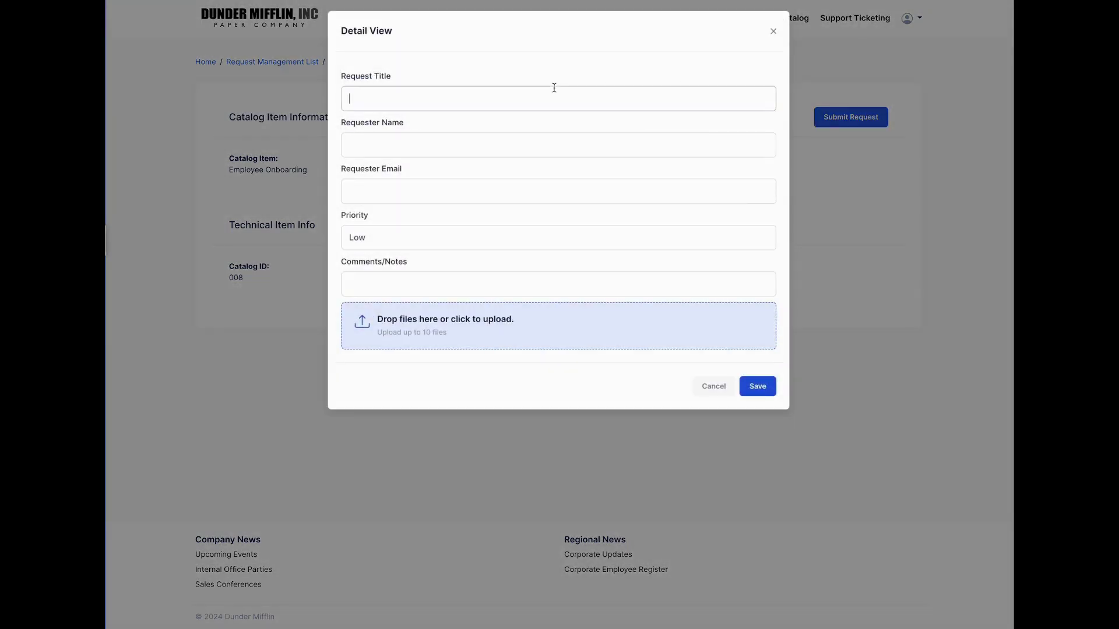
type("Assistena")
type("ance with ")
type("Employee")
type(" Onboarding")
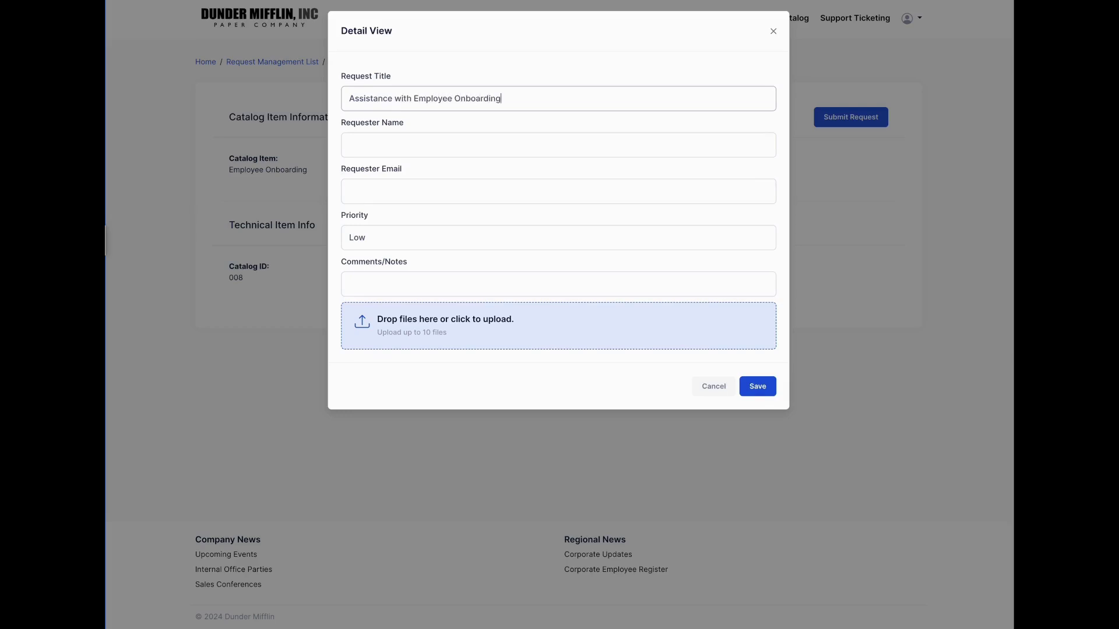
left_click(622, 145)
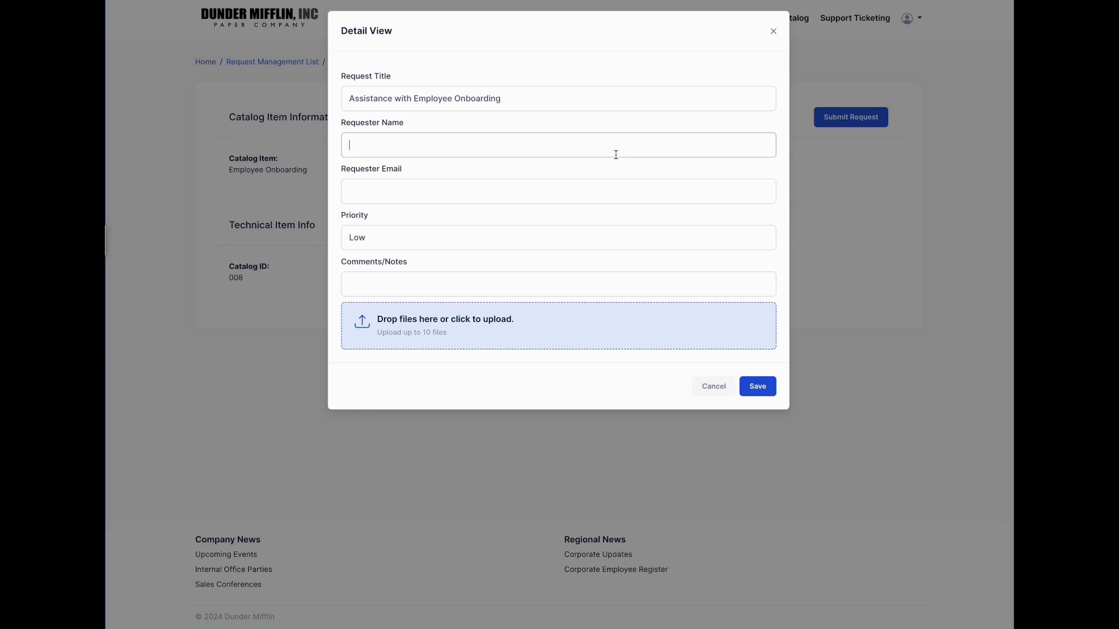
key("Tab")
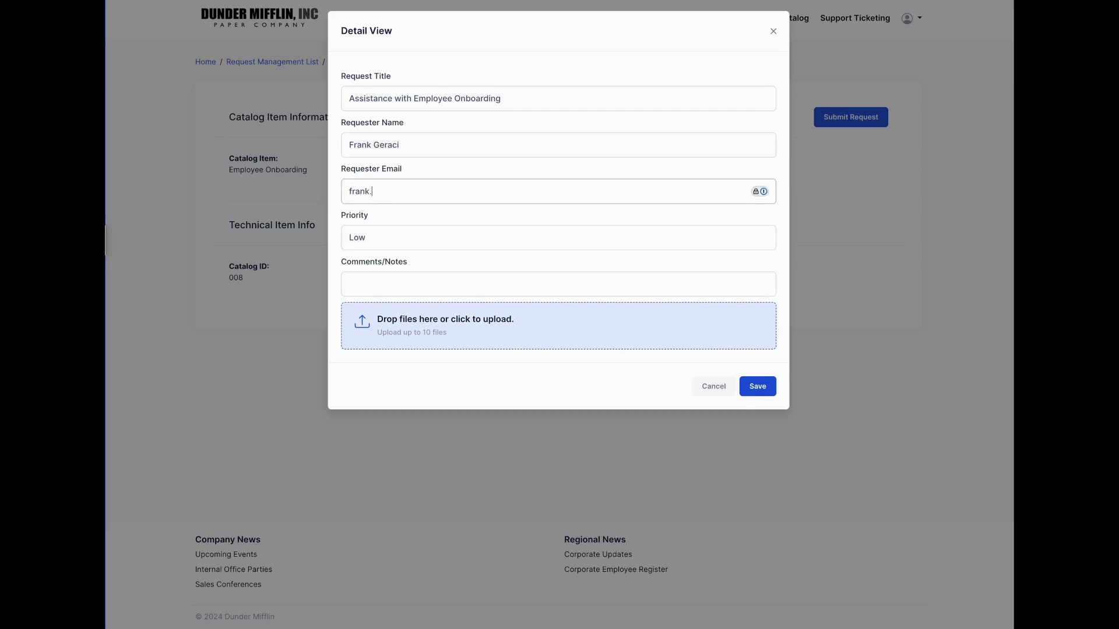
Set priority High, add the note 'I need this completed by end of week', save, and return home
left_click(592, 244)
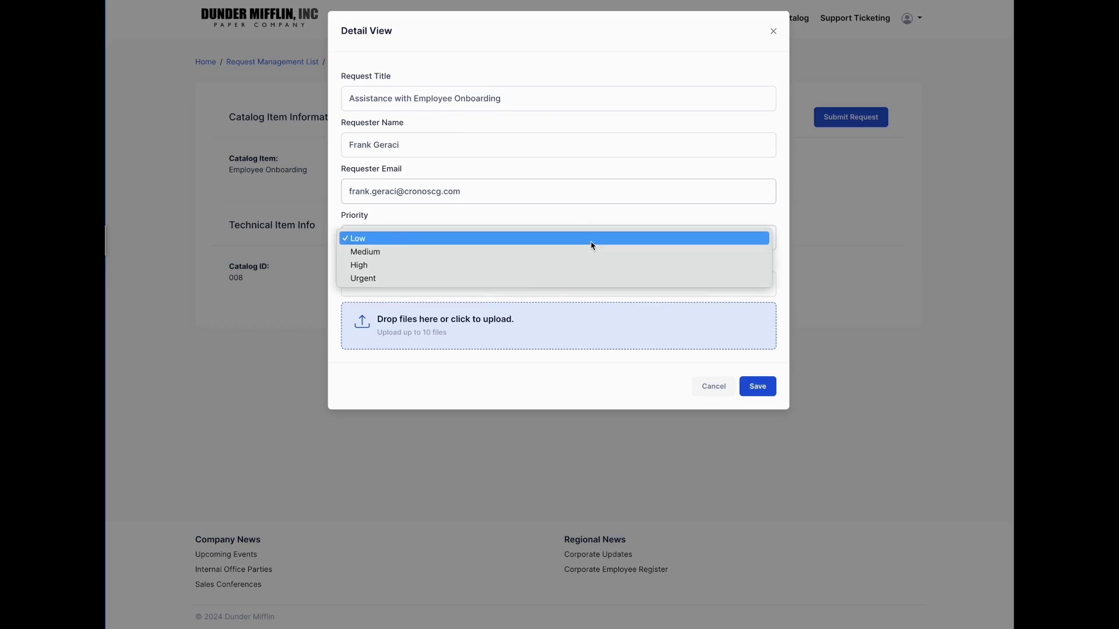
left_click(530, 266)
left_click(409, 281)
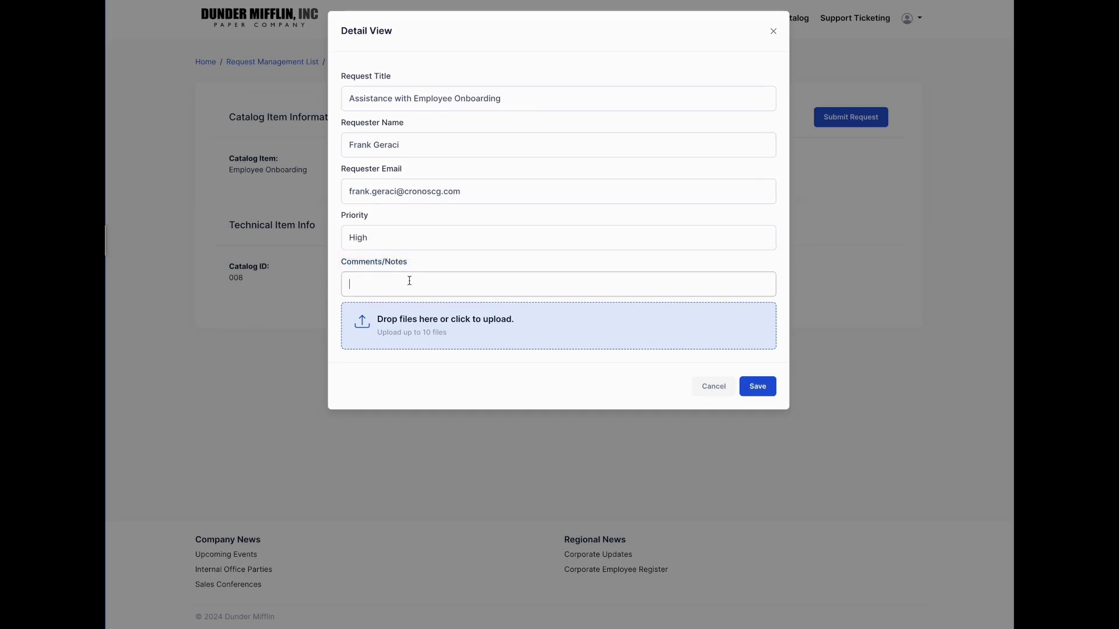
type("I need this completed by end of week")
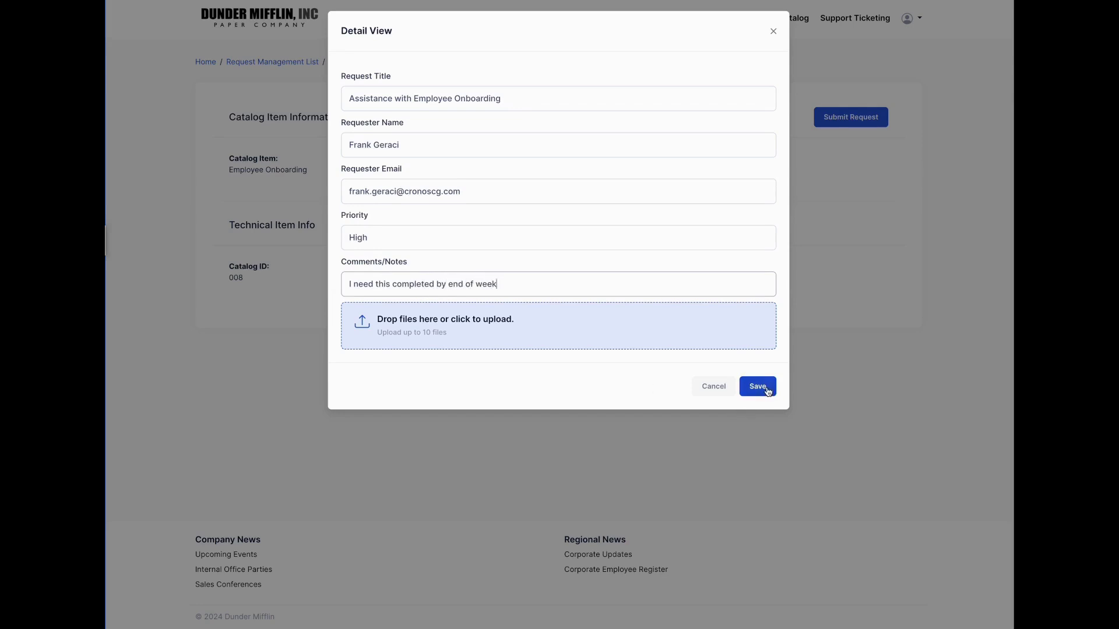
left_click(767, 389)
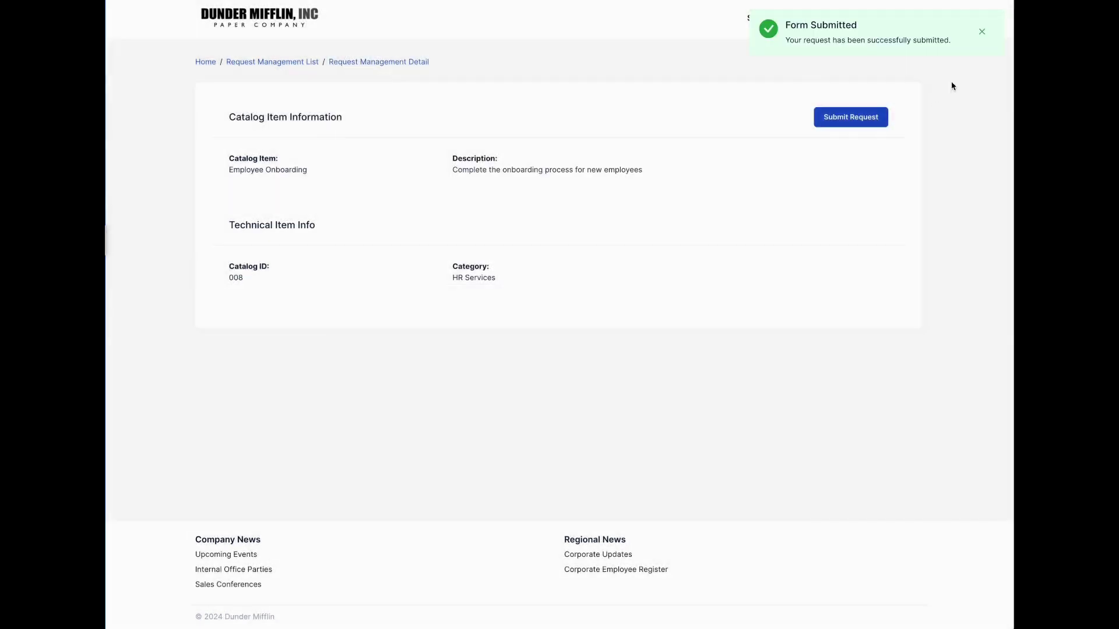
left_click(982, 31)
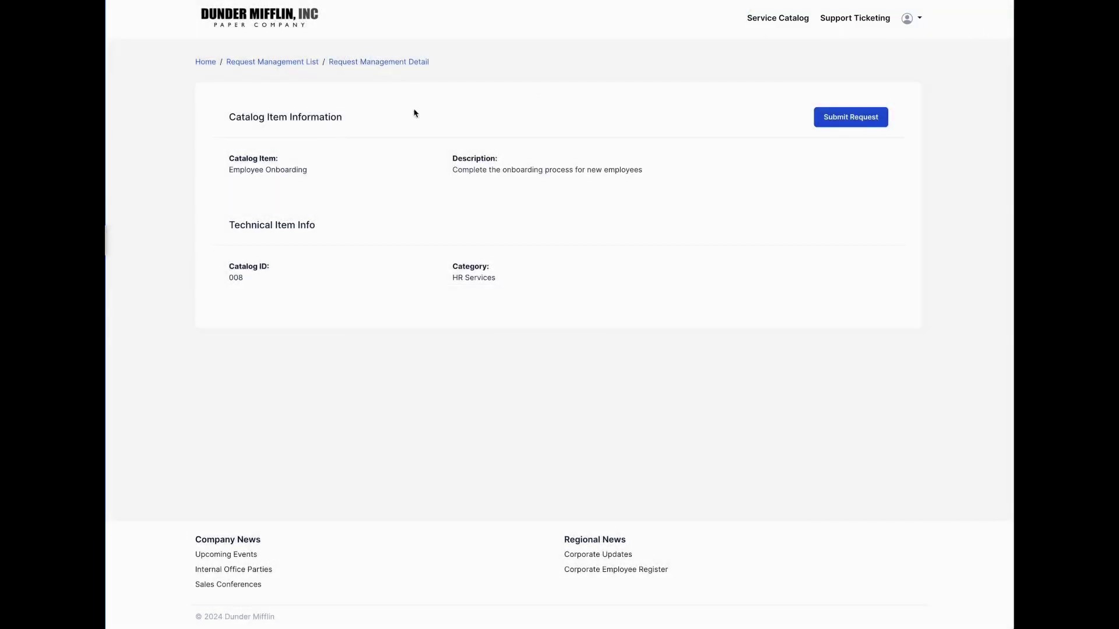
left_click(204, 65)
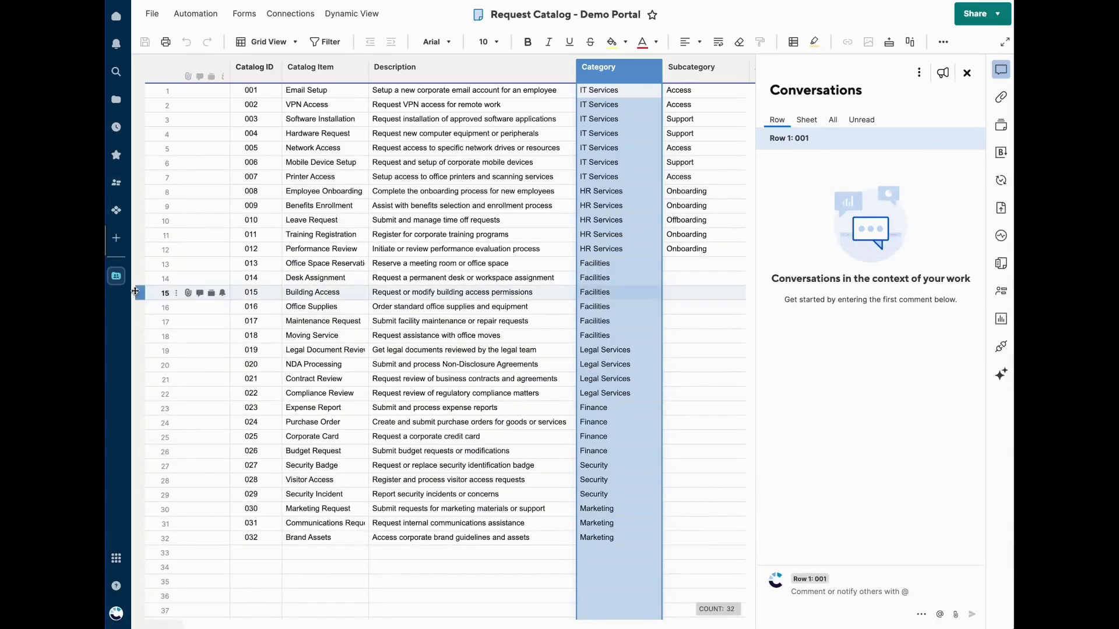
Open the Request Tracker sheet and select row 9's Request Title cell
left_click(116, 276)
left_click(229, 220)
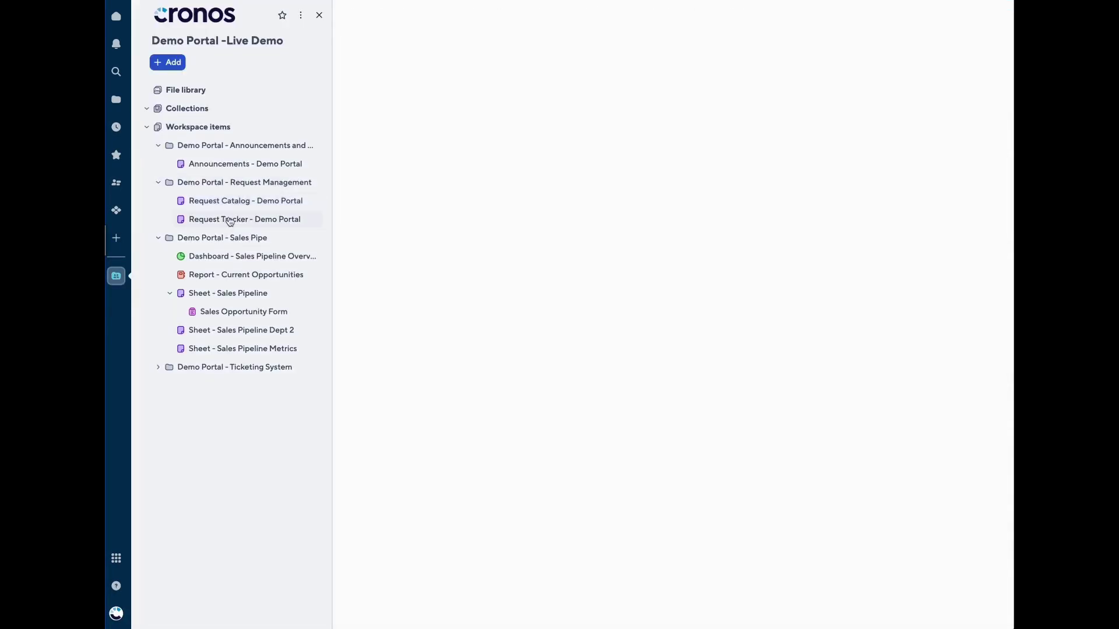
left_click(318, 15)
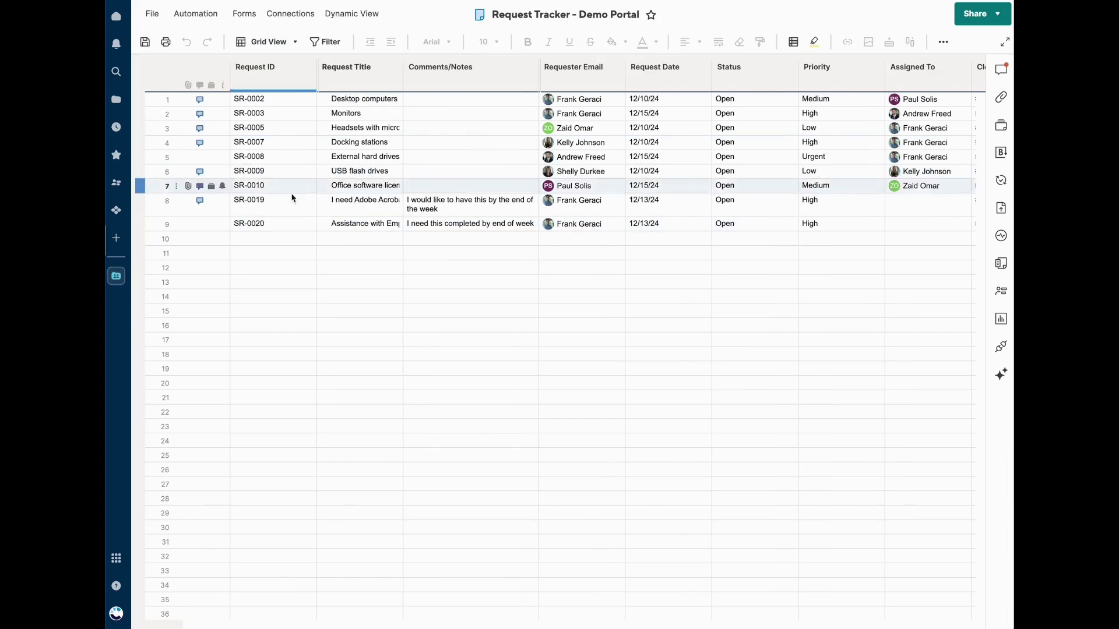
left_click(329, 223)
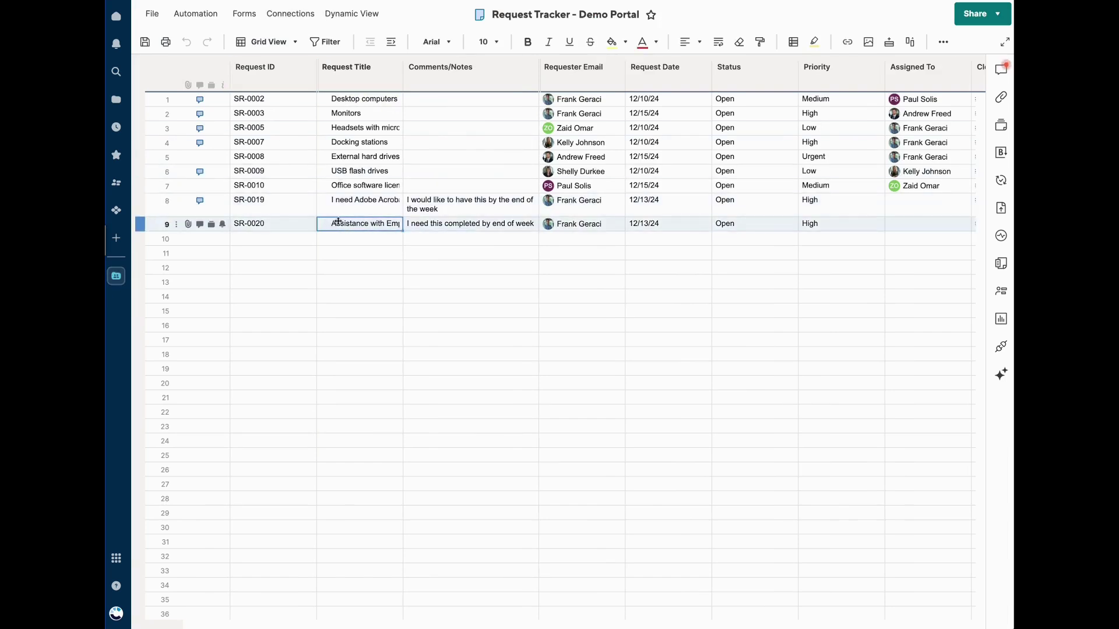
Wrap the Request Title column's text, widen it, and review row 9's onboarding request
left_click(381, 76)
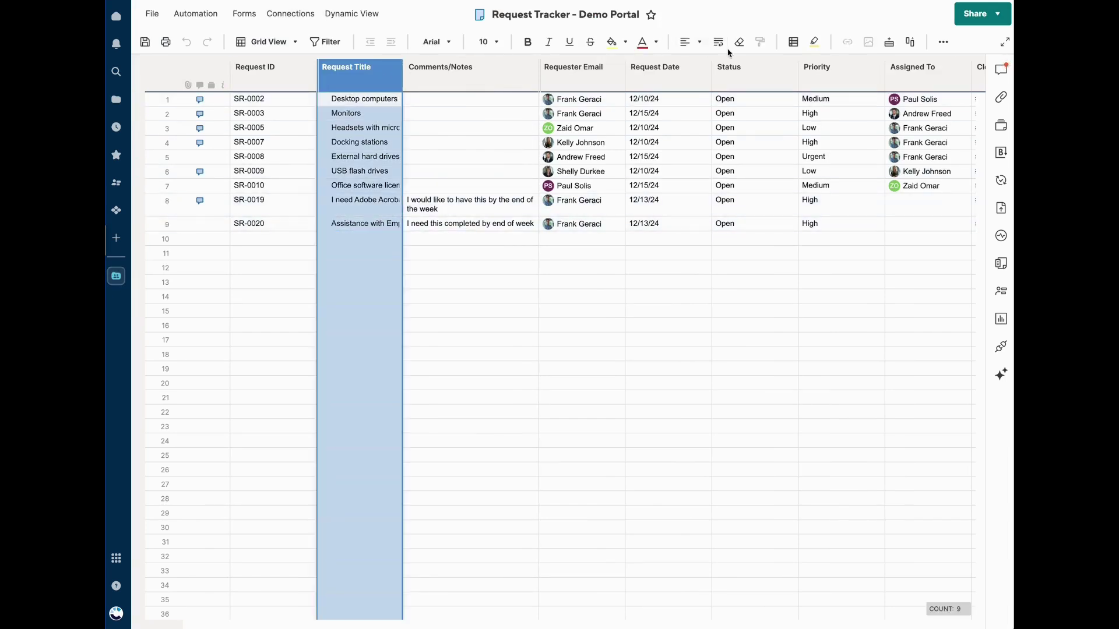
left_click(718, 41)
left_click_drag(402, 73, 482, 73)
left_click(396, 224)
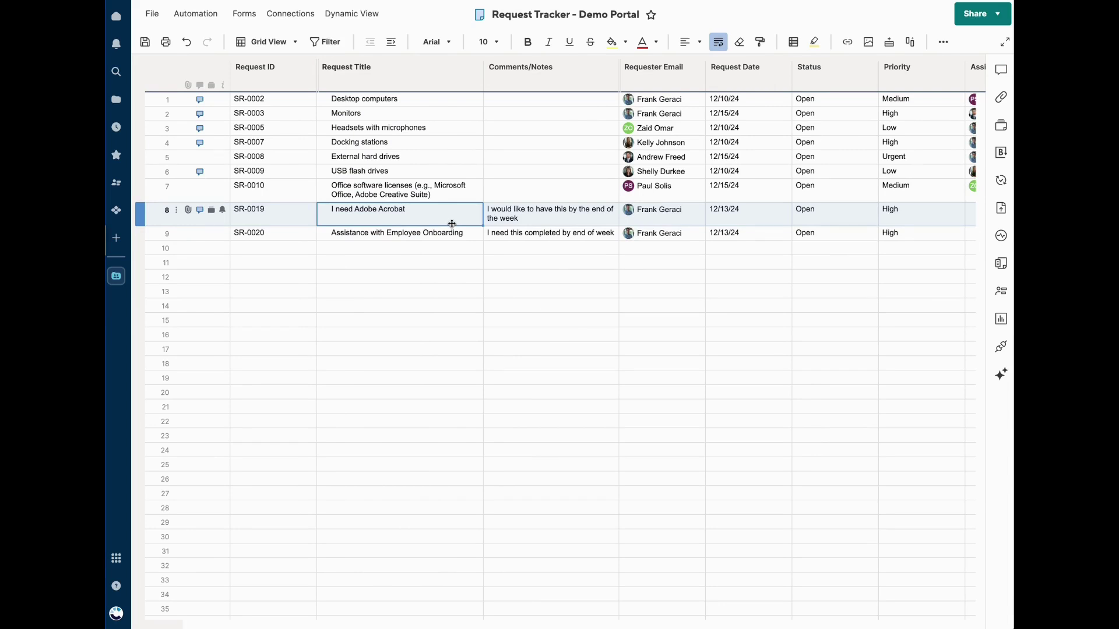
left_click(368, 234)
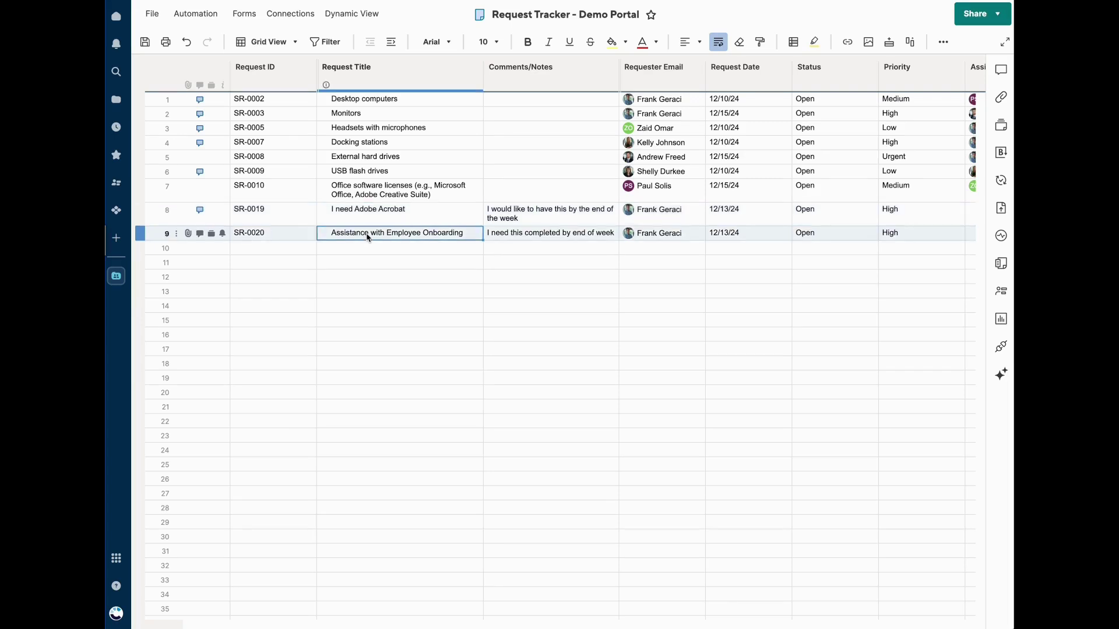
left_click(535, 236)
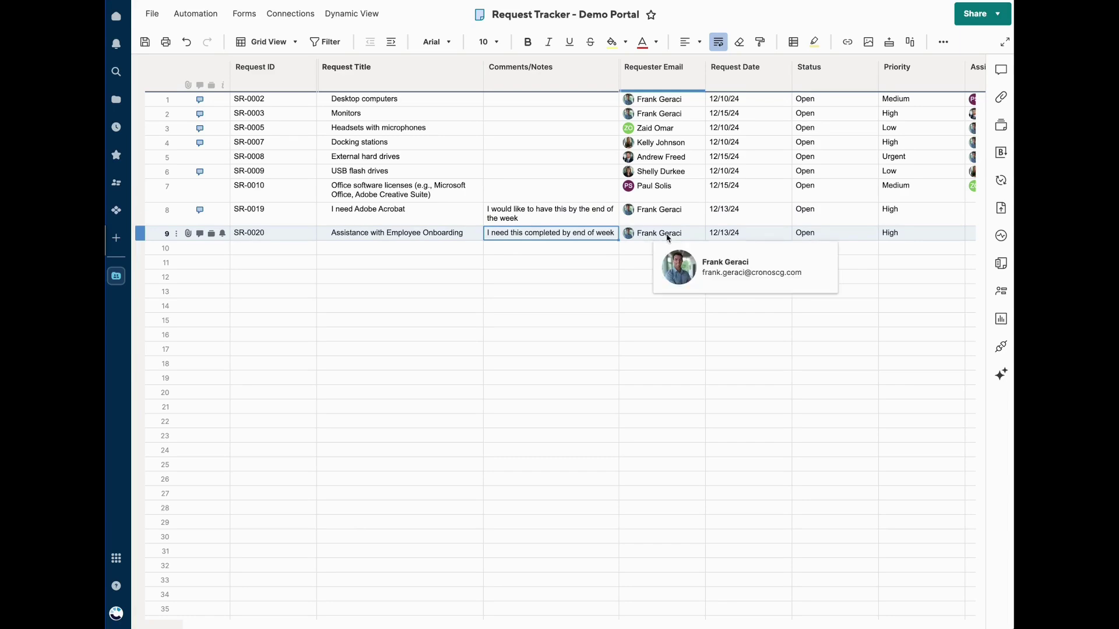
scroll(765, 230, "right", 5)
scroll(742, 228, "left", 5)
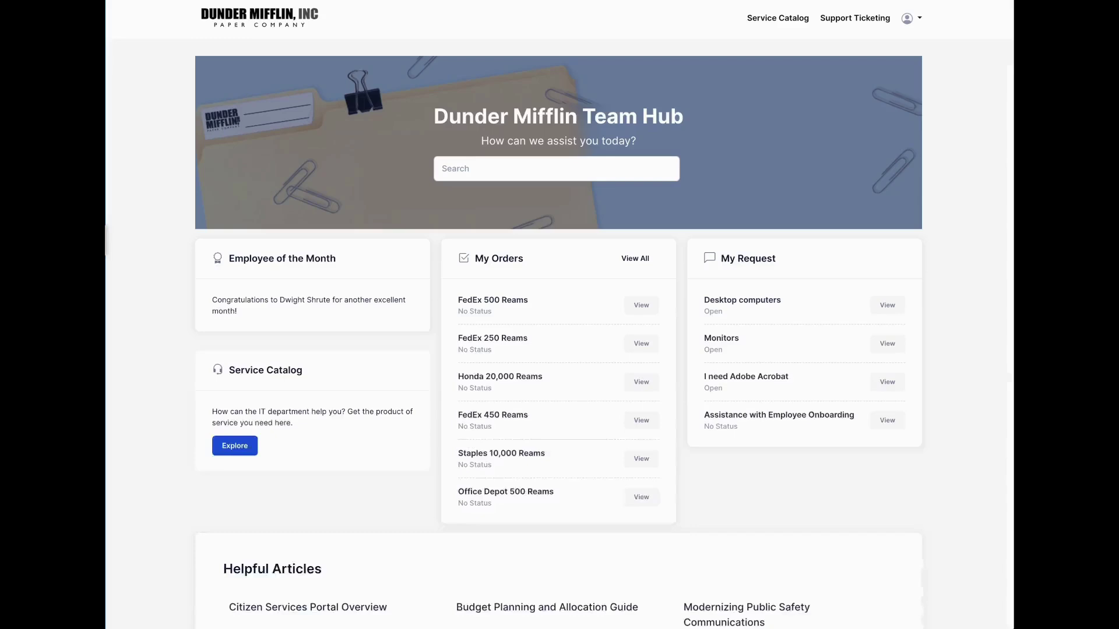
Post 'Whats the status of this request' in the onboarding request's discussion
left_click(890, 423)
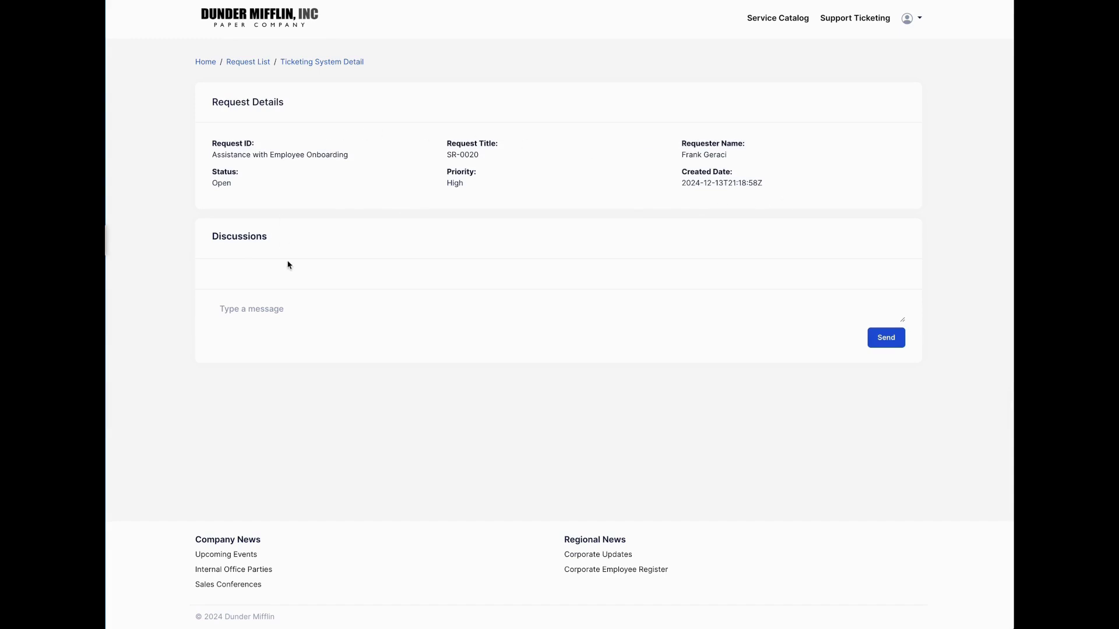
left_click(622, 301)
type("Whats the status of this request")
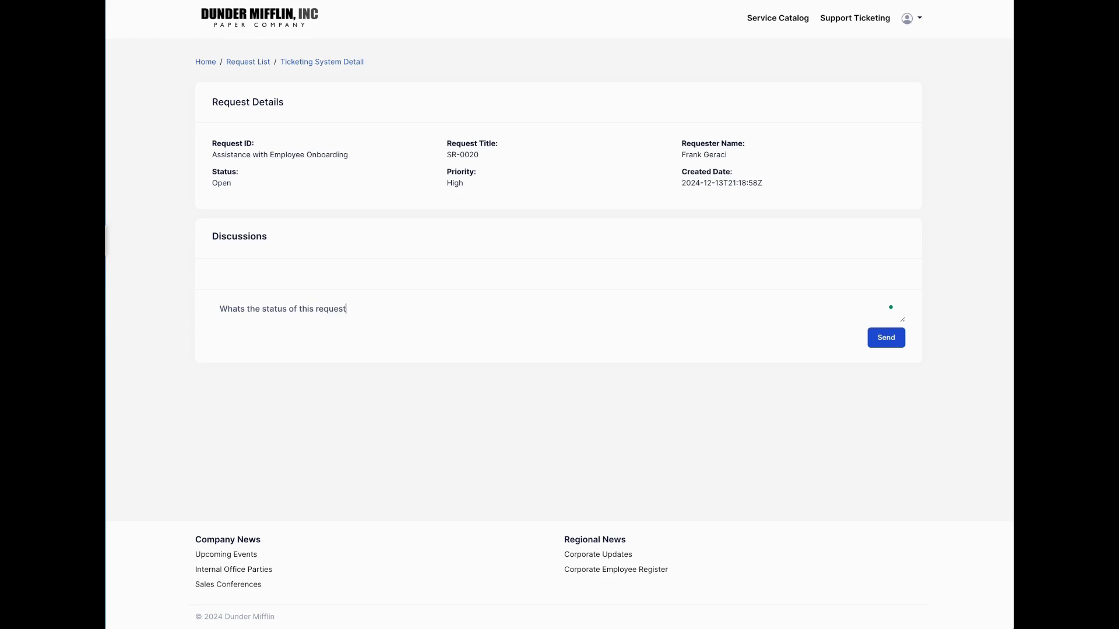
left_click(868, 341)
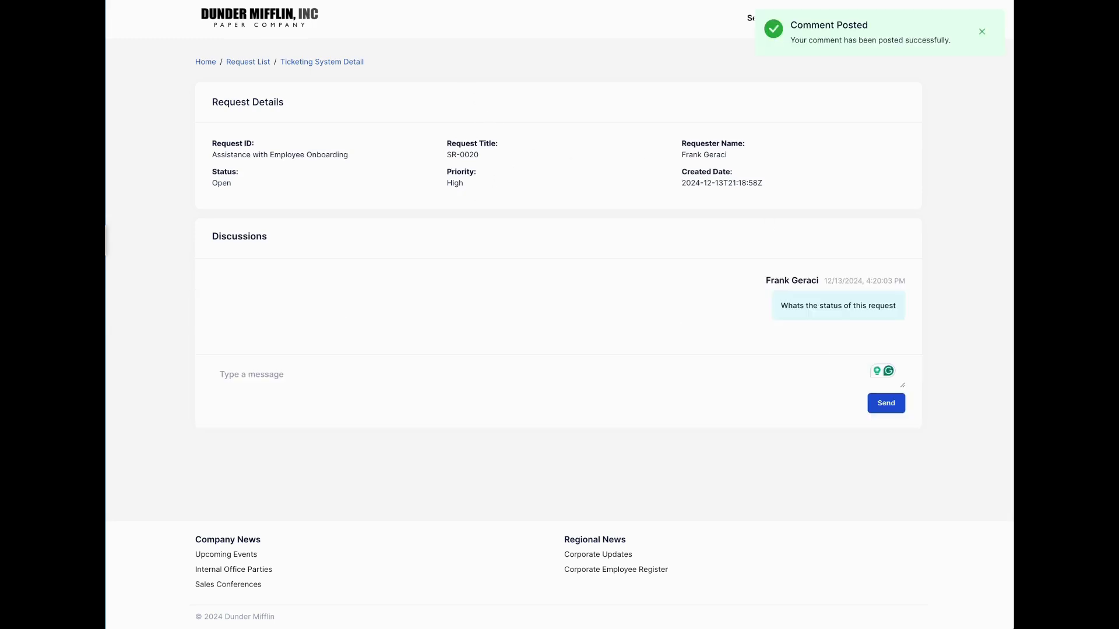
On the Request Tracker sheet, reply 'This is current being scheduled' in row 9's conversation
left_click(327, 2)
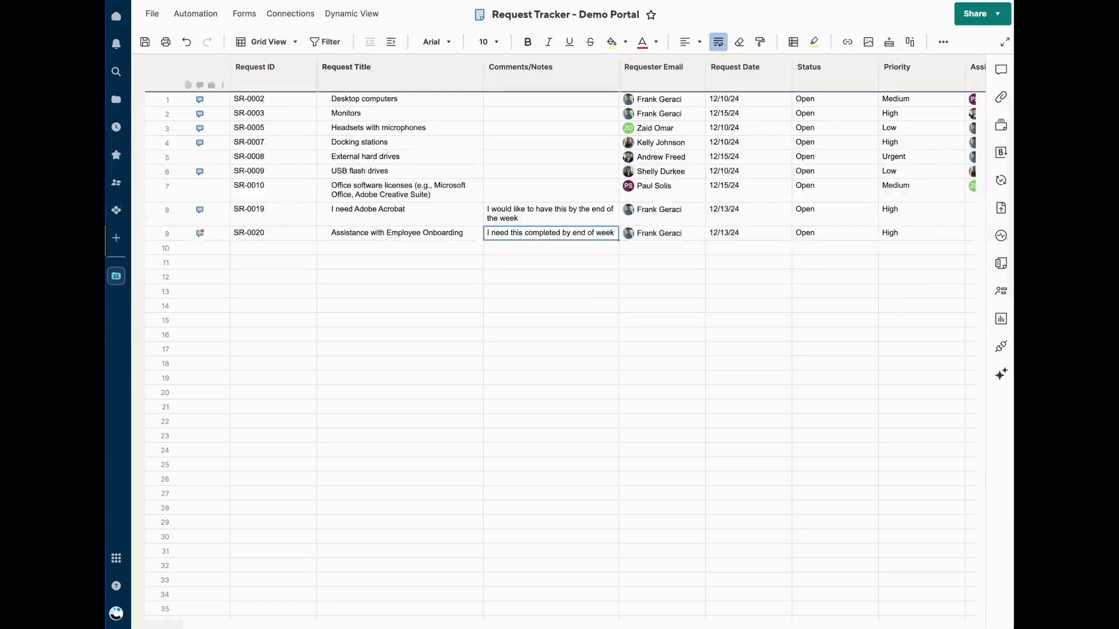
left_click(332, 238)
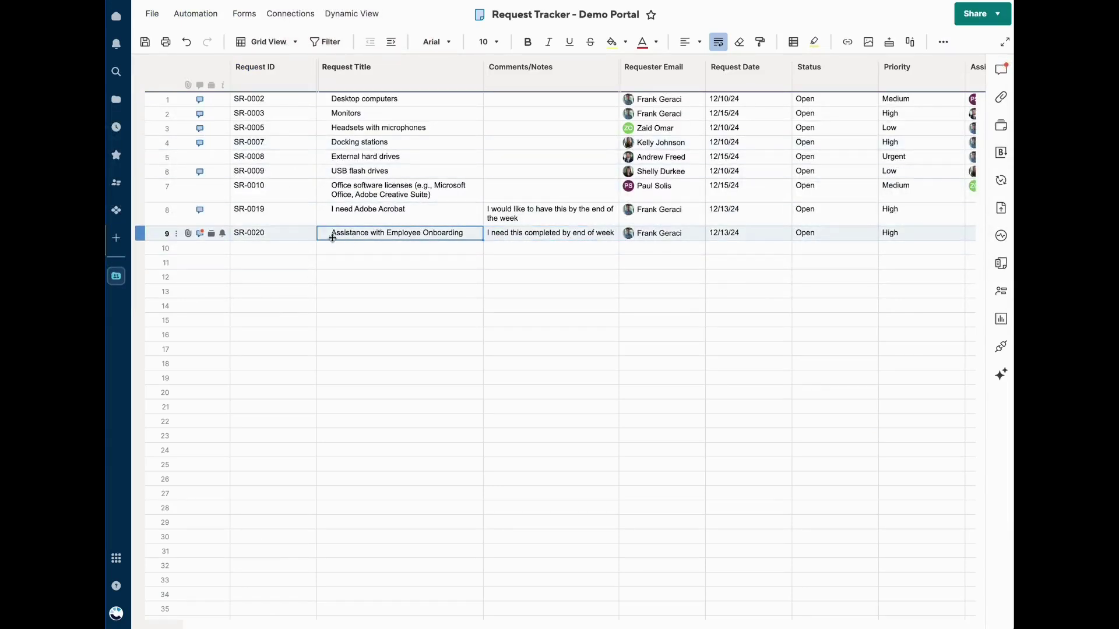
left_click(196, 234)
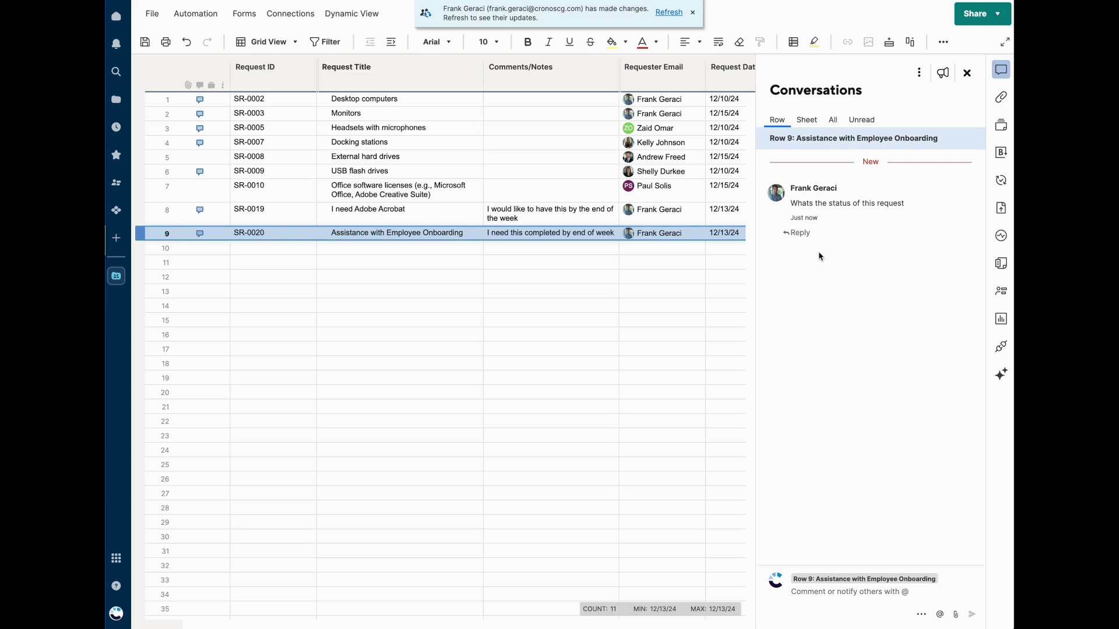
left_click(791, 591)
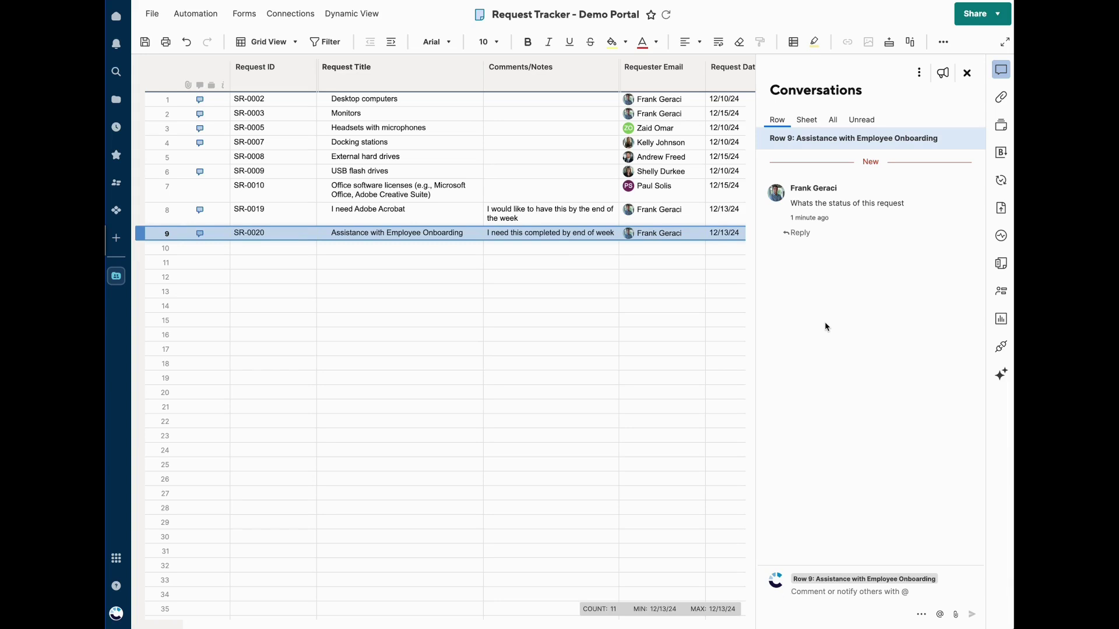
left_click(853, 593)
type("This is current being schedu")
left_click(974, 616)
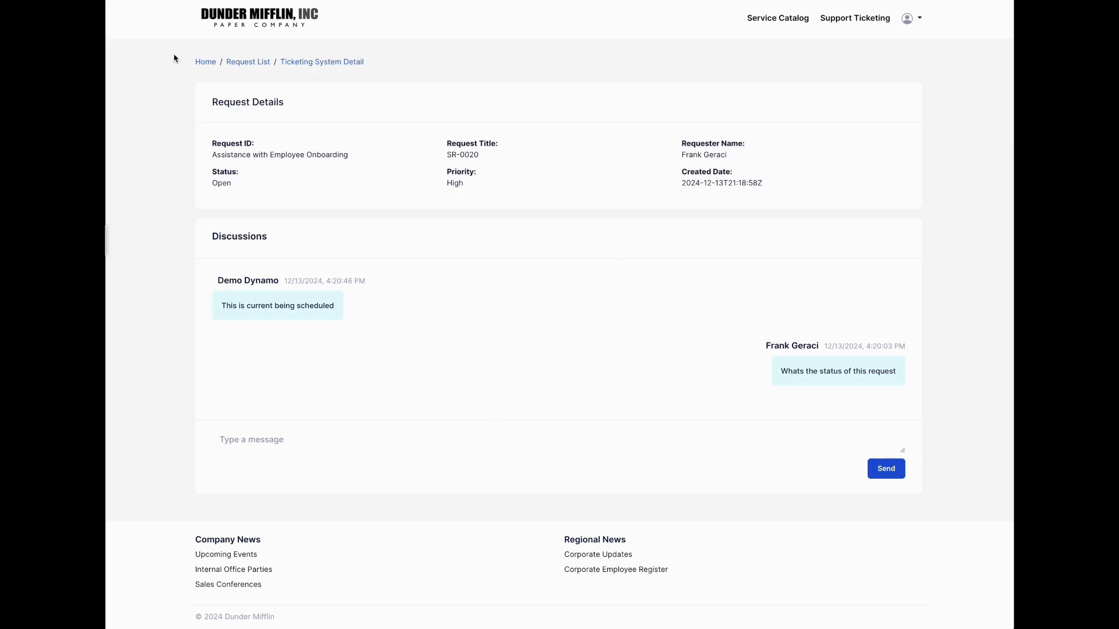
Check the FedEx 450 Reams task details from the full orders list, then return to Team Hub home
left_click(204, 62)
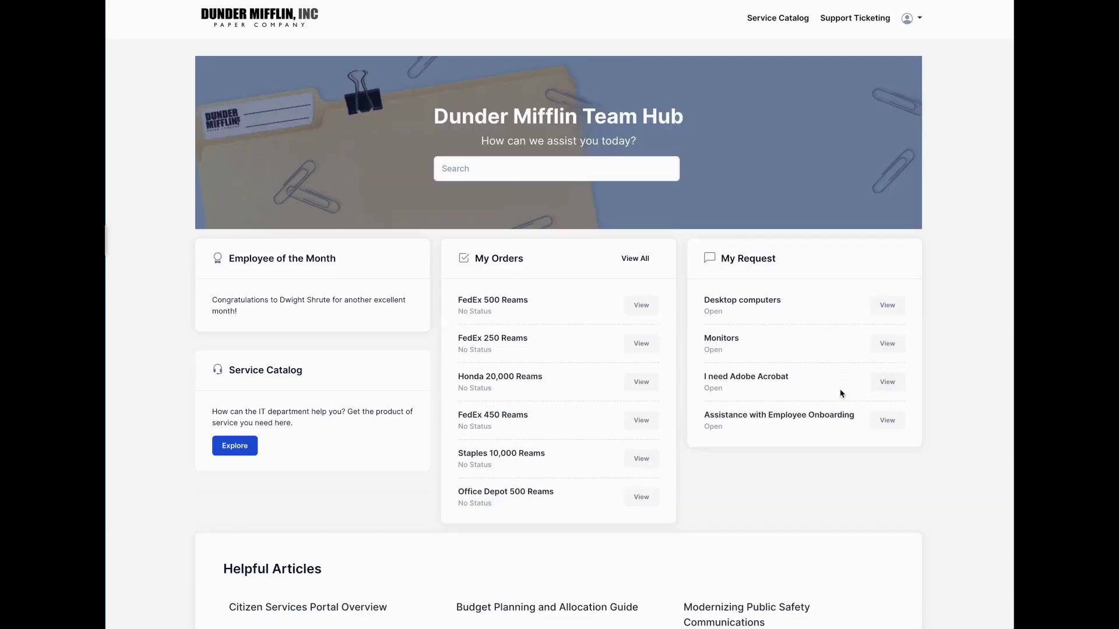
left_click(563, 3)
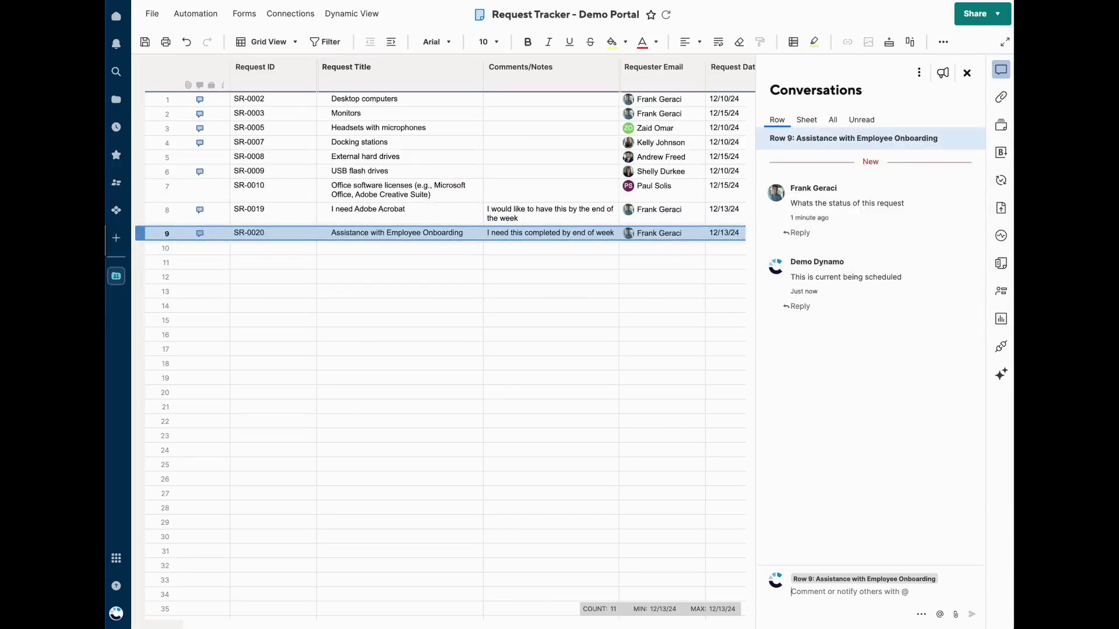
left_click(563, 3)
left_click(648, 260)
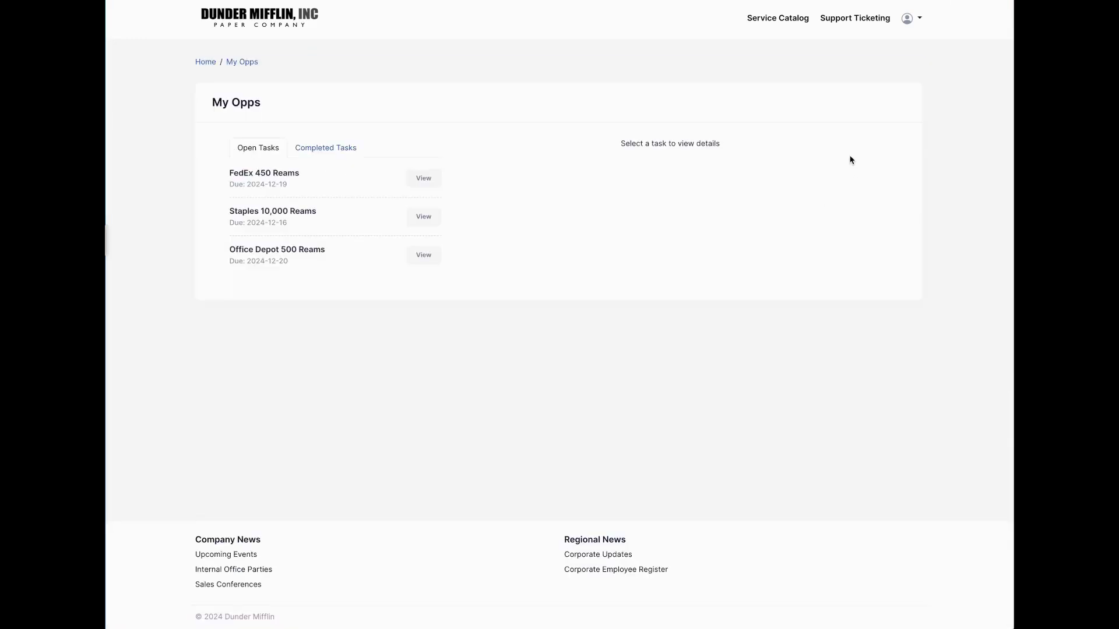
left_click(424, 177)
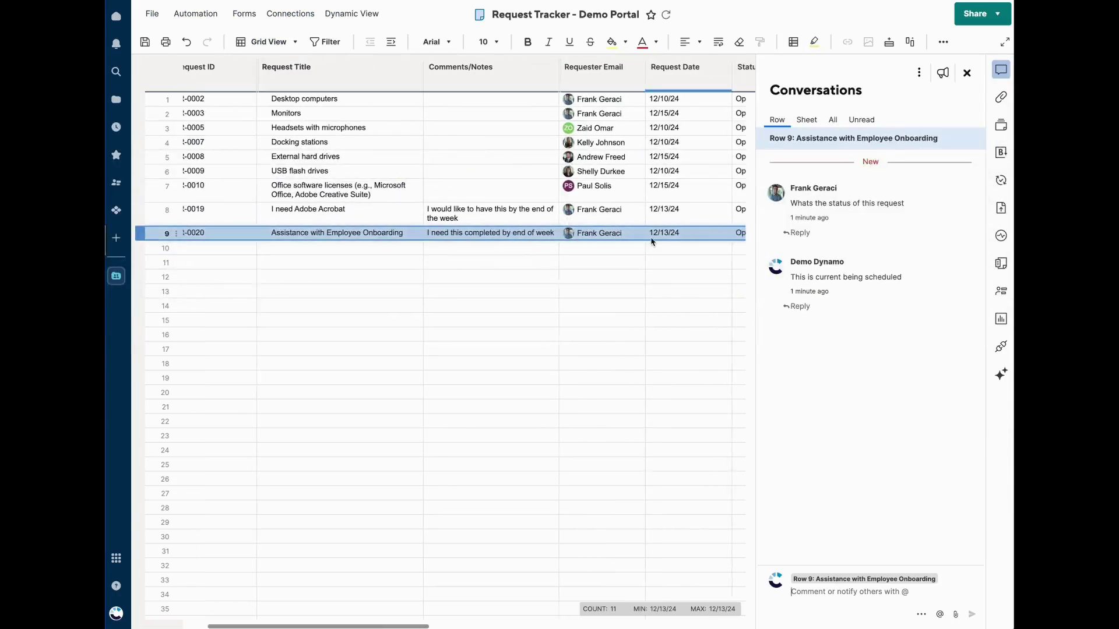
scroll(699, 236, "right", 2)
left_click(698, 235)
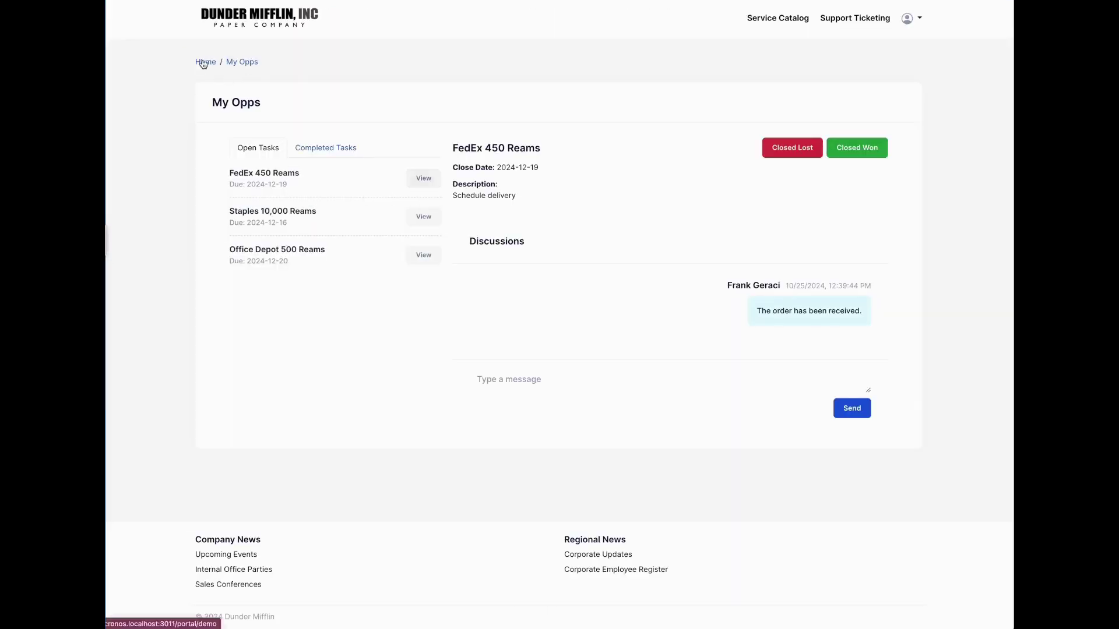
left_click(203, 63)
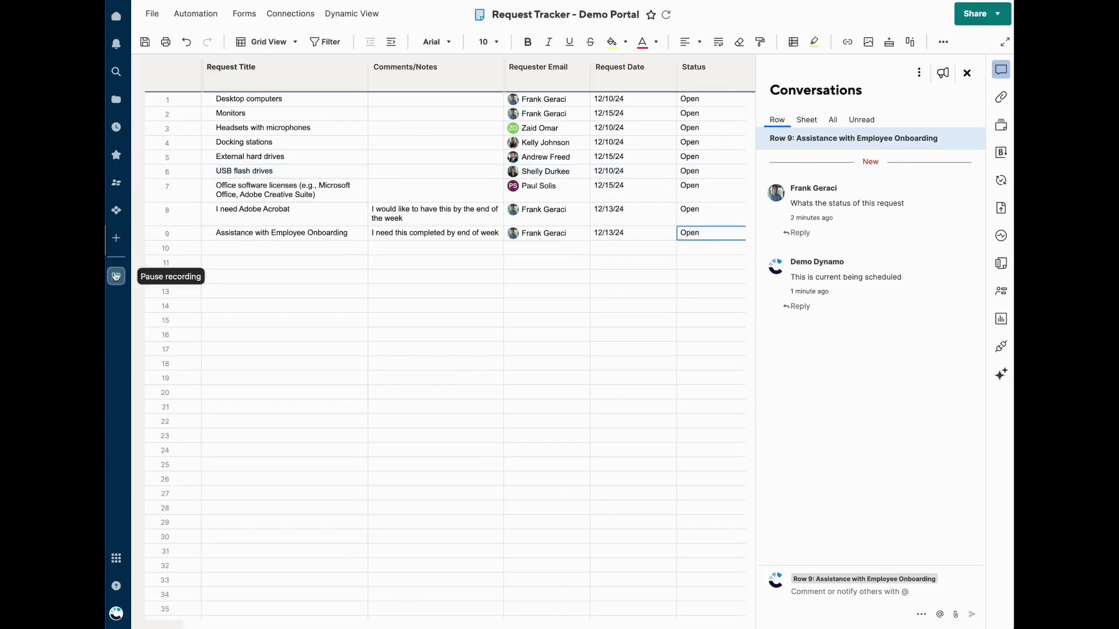
Discard the Request Tracker changes and go to the Sales Pipeline Overview dashboard, then the Sales Pipeline sheet
left_click(116, 275)
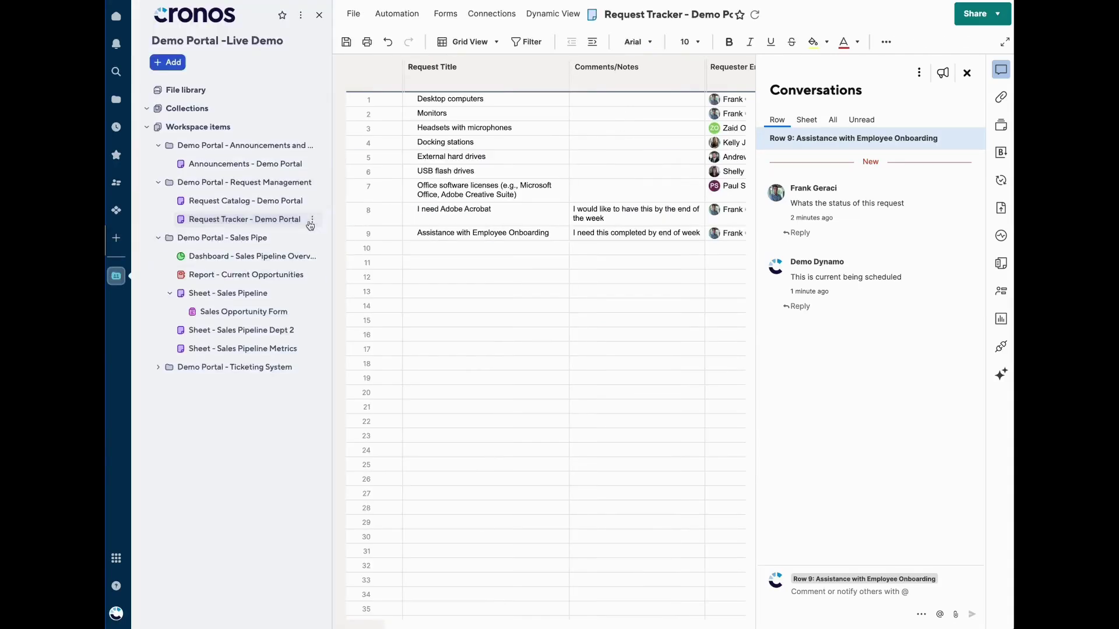
left_click(228, 257)
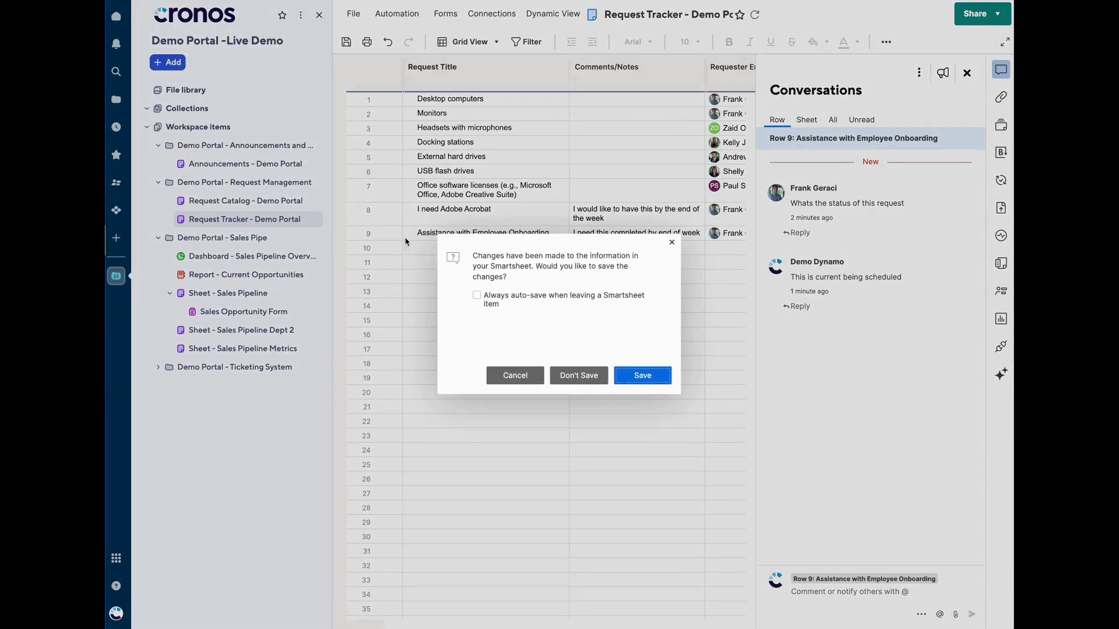
left_click(587, 375)
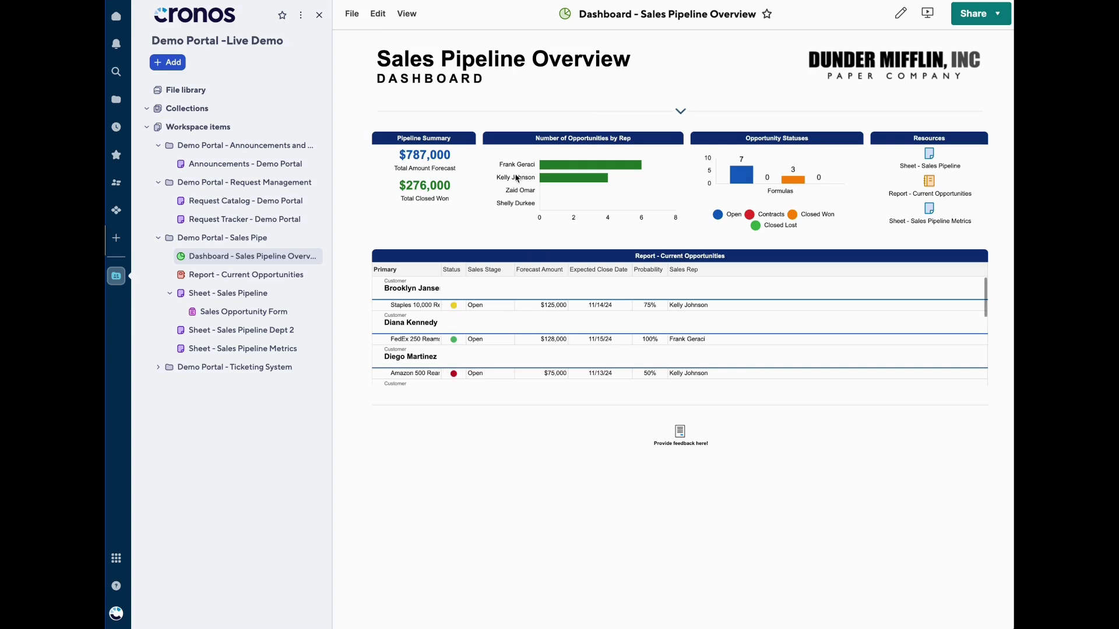
left_click(220, 302)
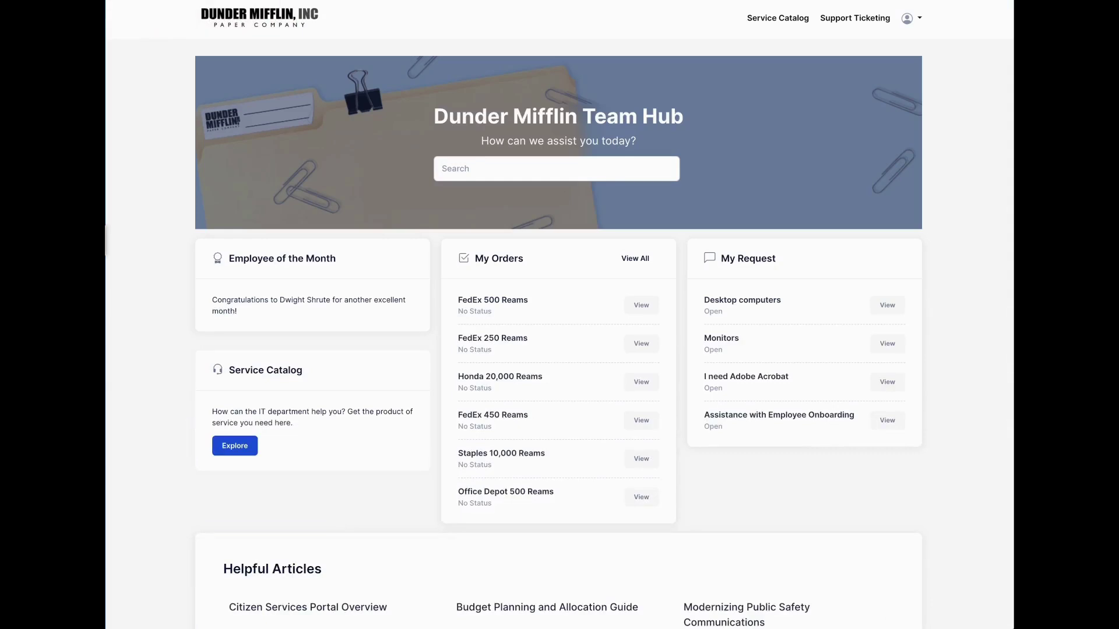
Comment 'The customer provided payment' on the FedEx 450 Reams task and mark it Closed Won
left_click(641, 256)
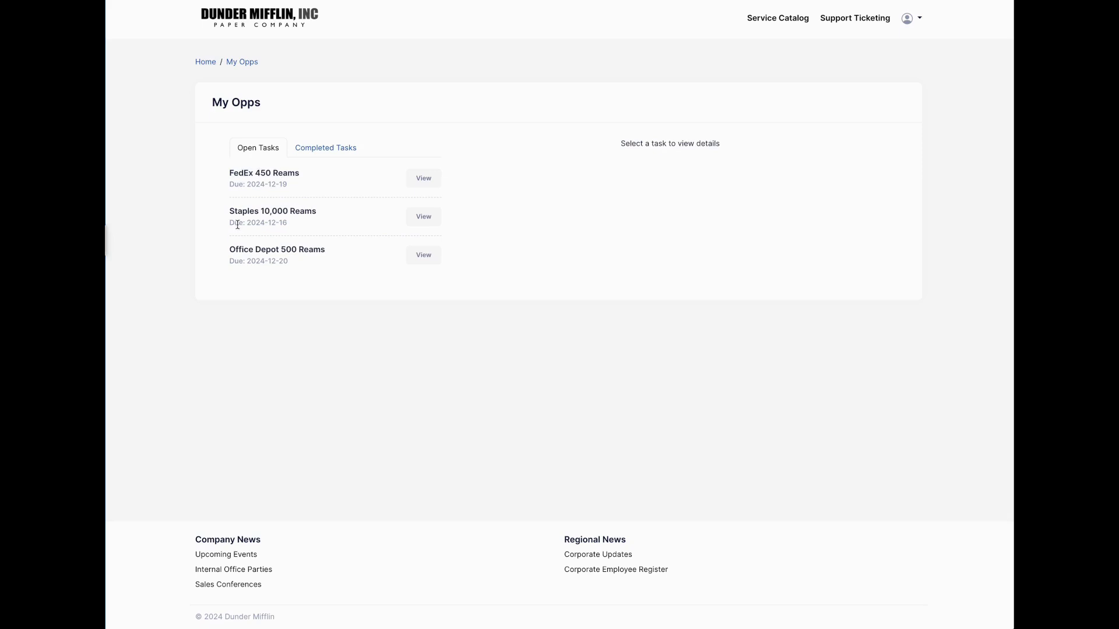
left_click(423, 181)
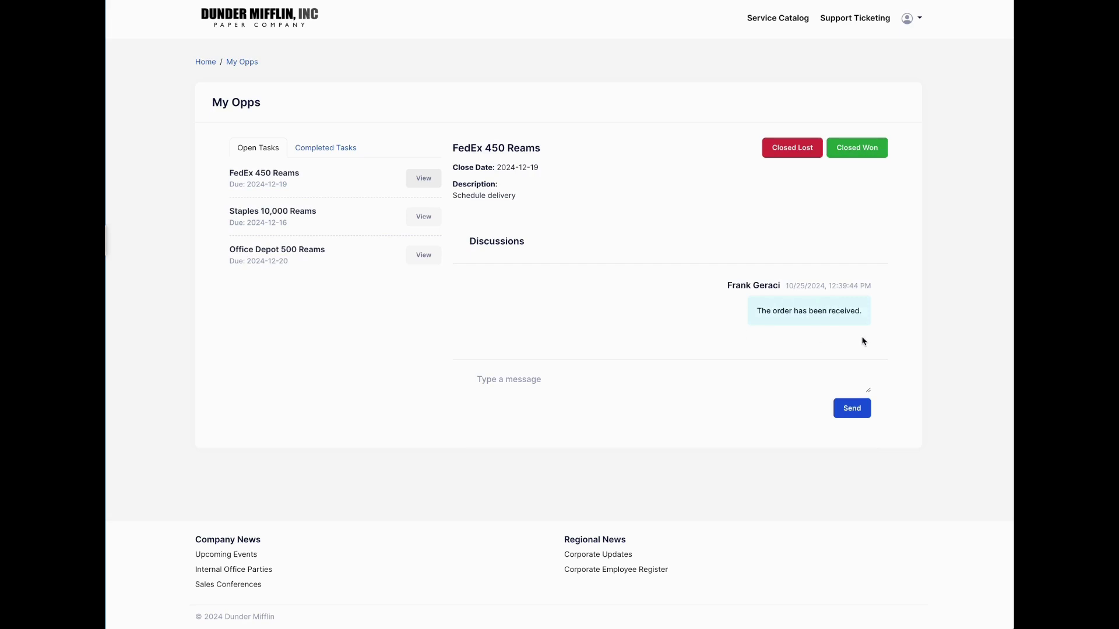
left_click(755, 373)
type("The customer provided payment")
left_click(863, 410)
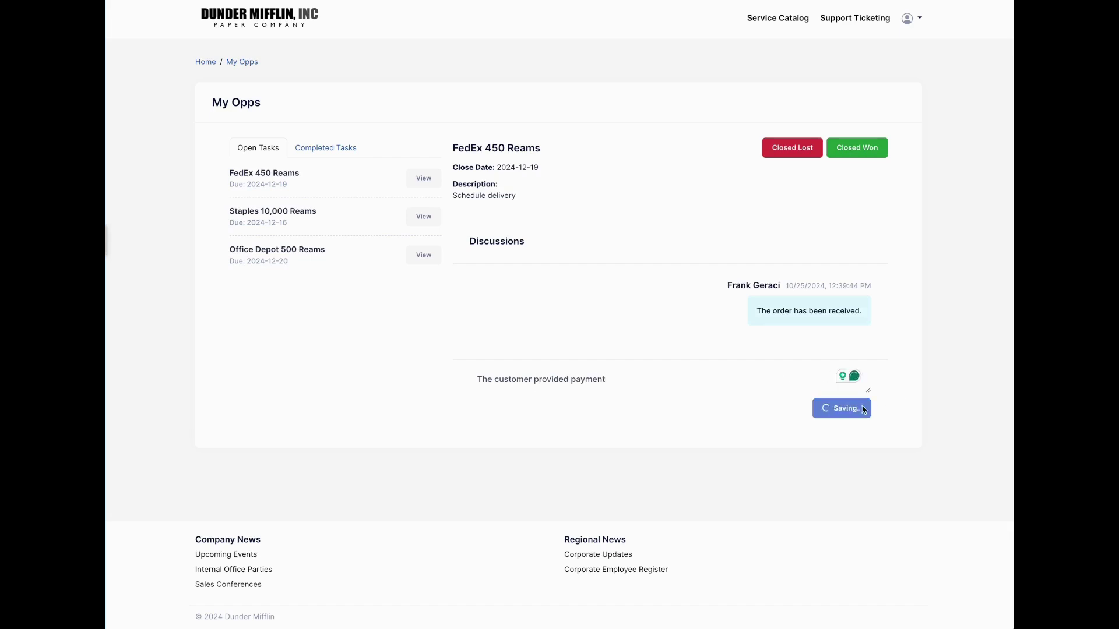
left_click(867, 149)
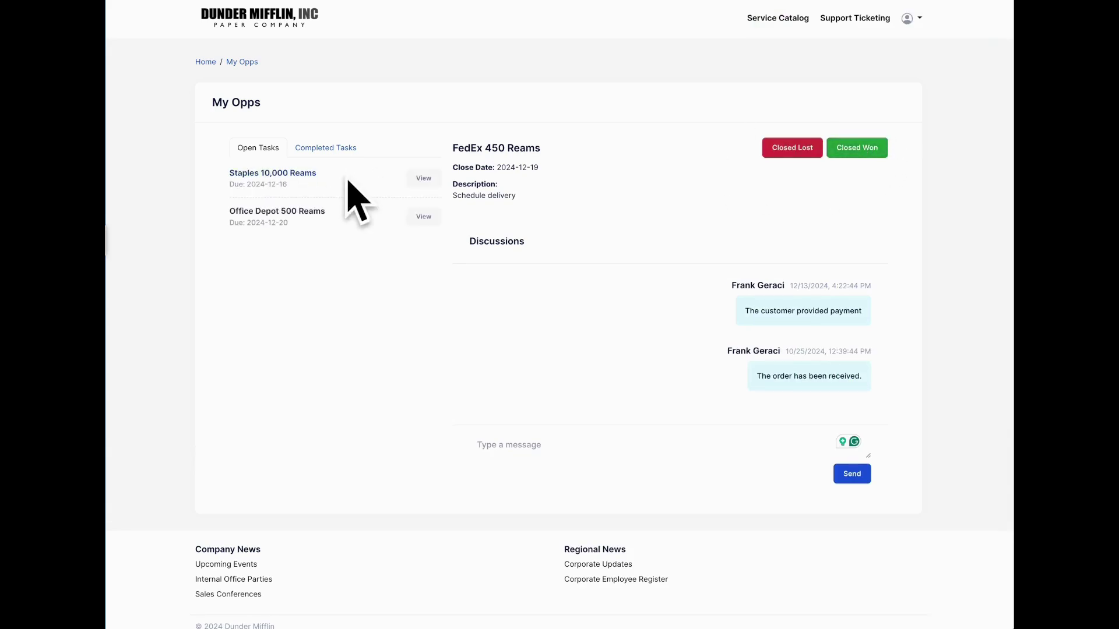
left_click(424, 180)
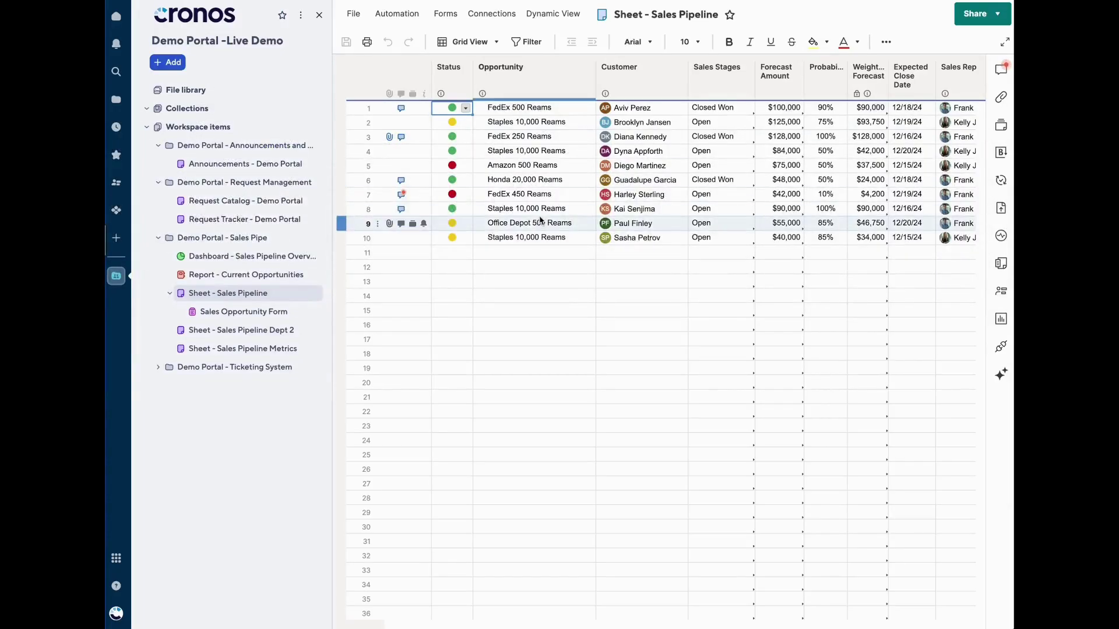
Check that row 7's conversation for FedEx 450 Reams shows the customer payment comment
left_click(514, 198)
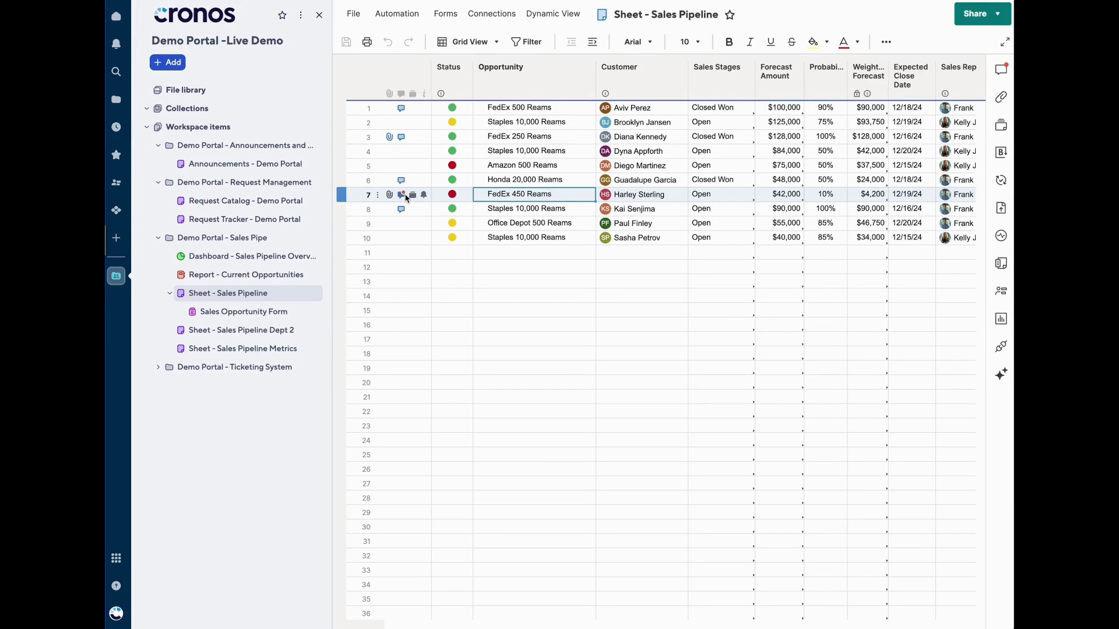
left_click(402, 194)
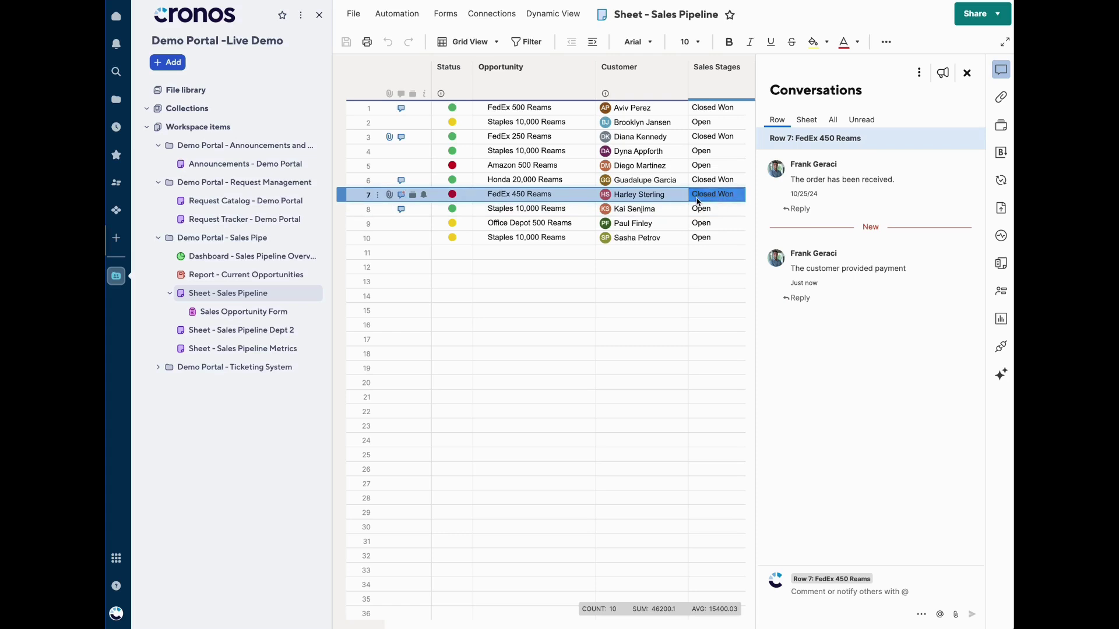
left_click(967, 73)
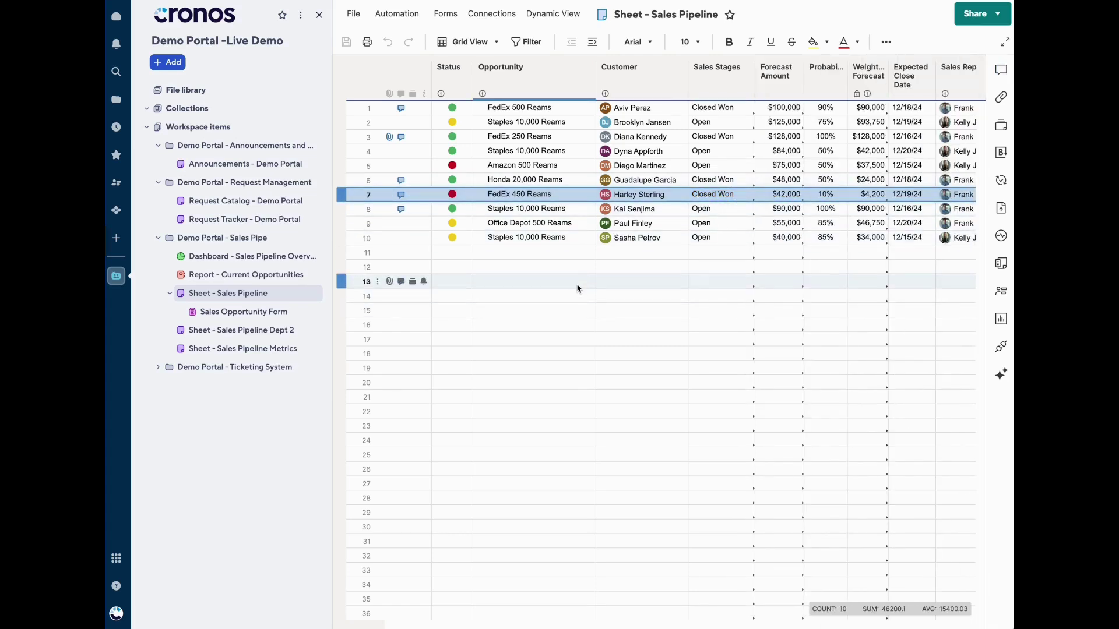
left_click(200, 256)
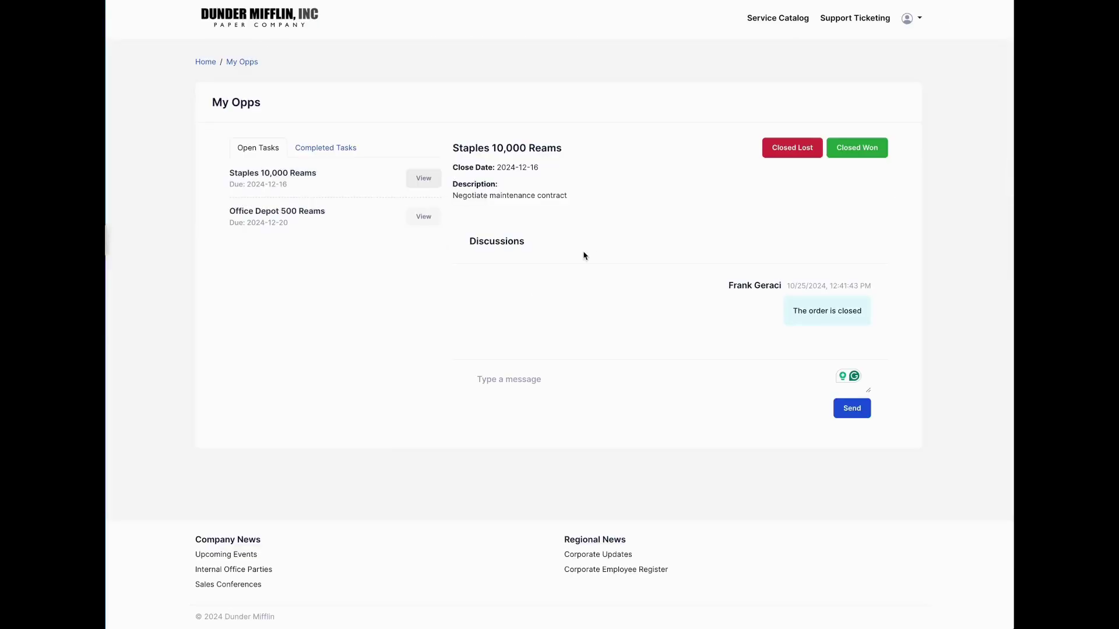
Review the Team Hub home page's orders and requests, then switch to the Huddle admin app
left_click(203, 62)
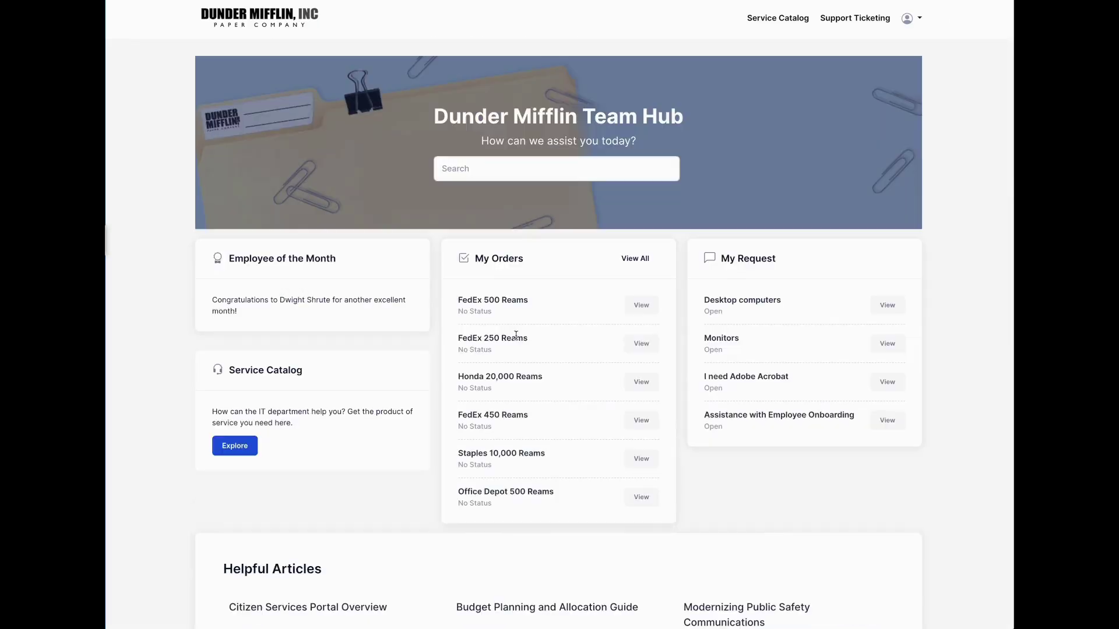
scroll(517, 340, "down", 3)
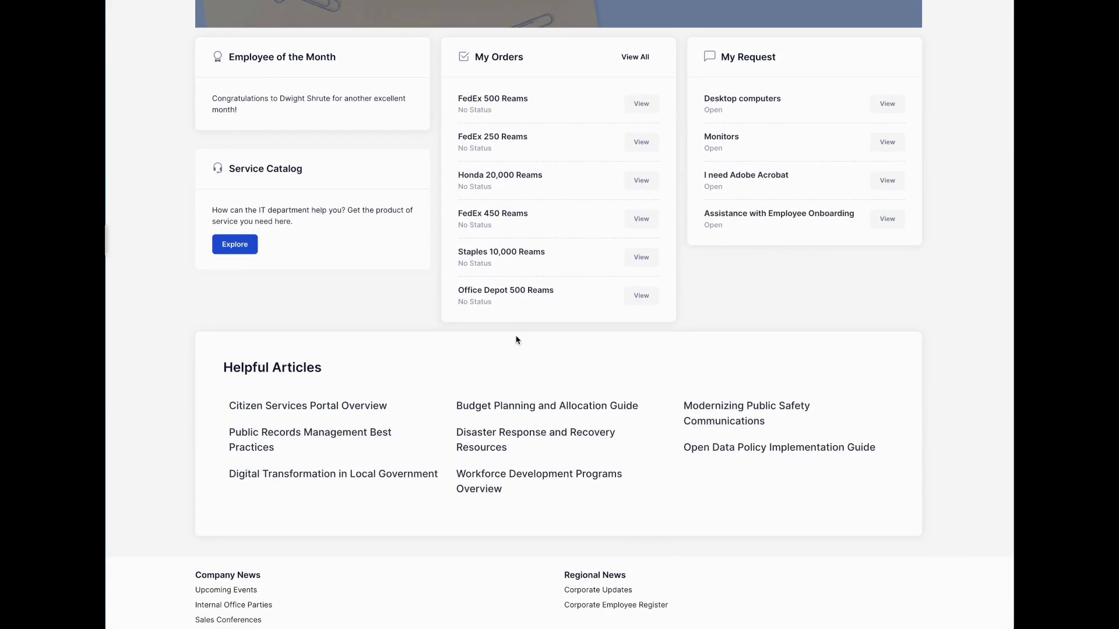
scroll(411, 324, "up", 3)
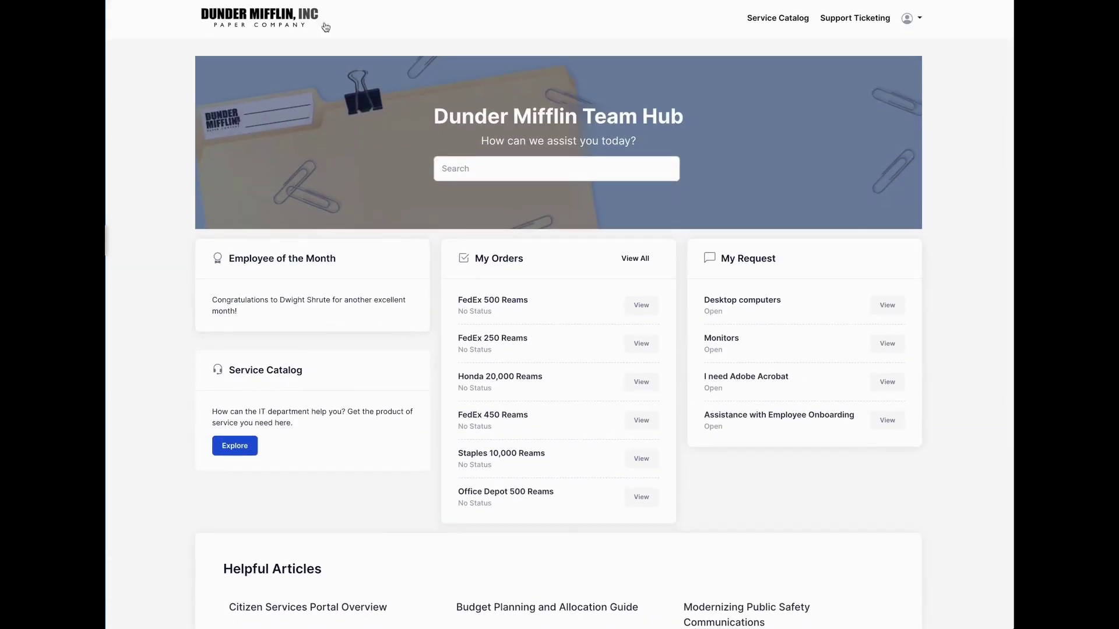
left_click(425, 0)
left_click(341, 14)
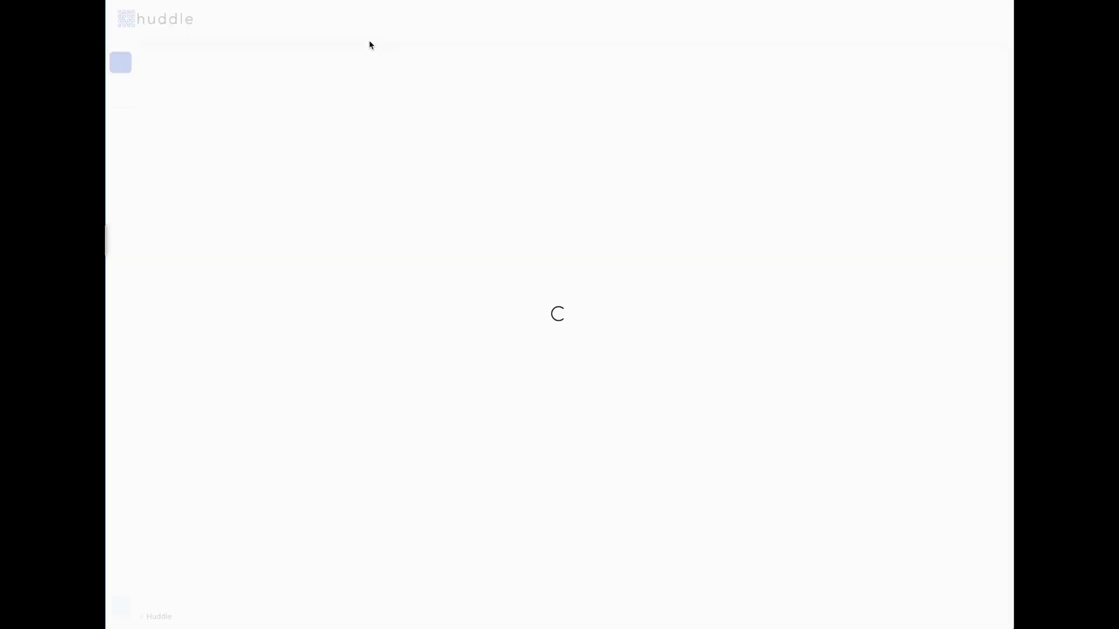
Go to Huddles > Portals, manage the Demo Portal, and configure its Request Management module
left_click(120, 154)
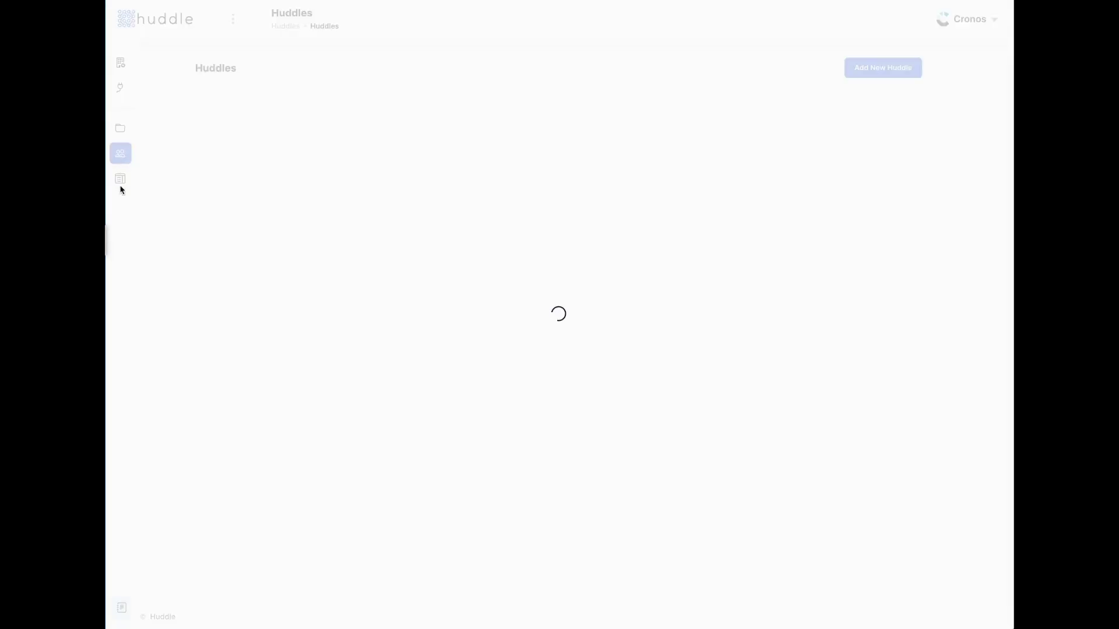
left_click(122, 182)
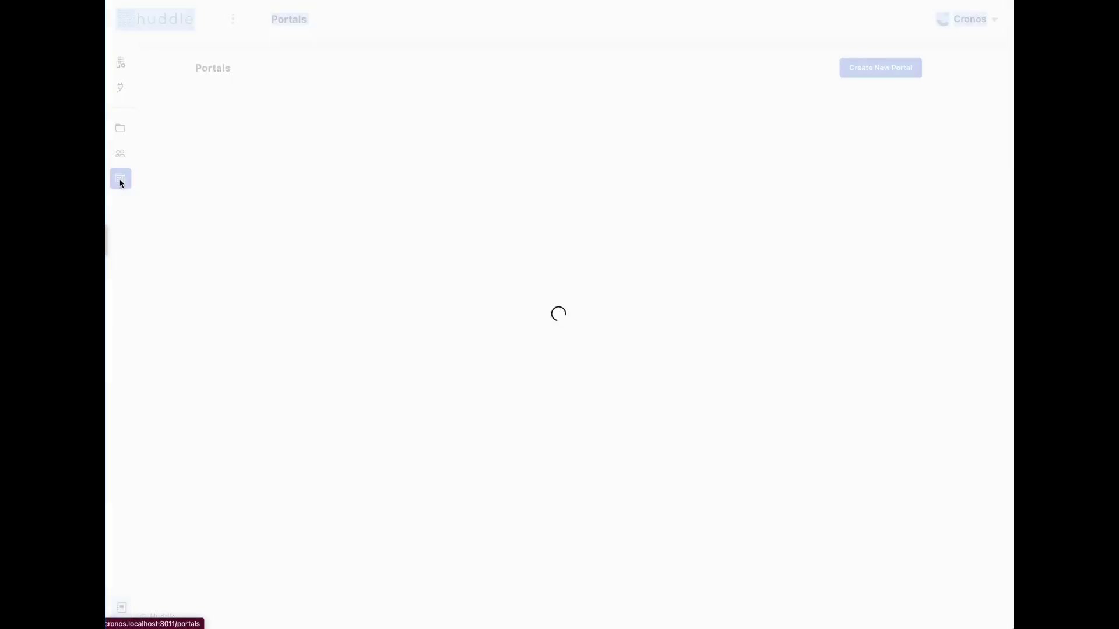
left_click(498, 161)
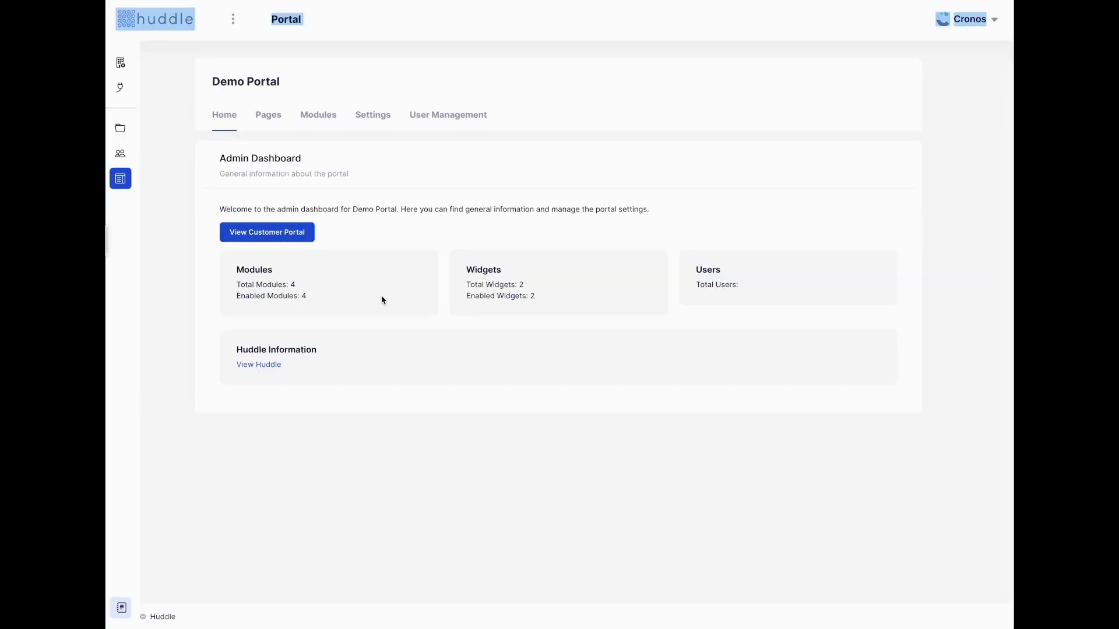
left_click(440, 217)
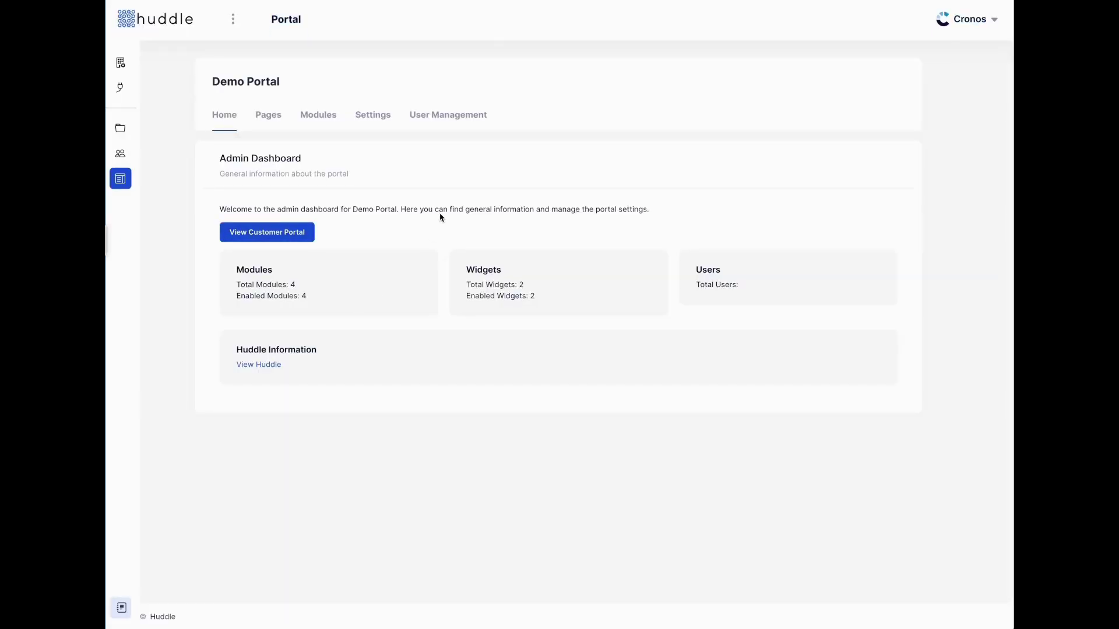
left_click(334, 120)
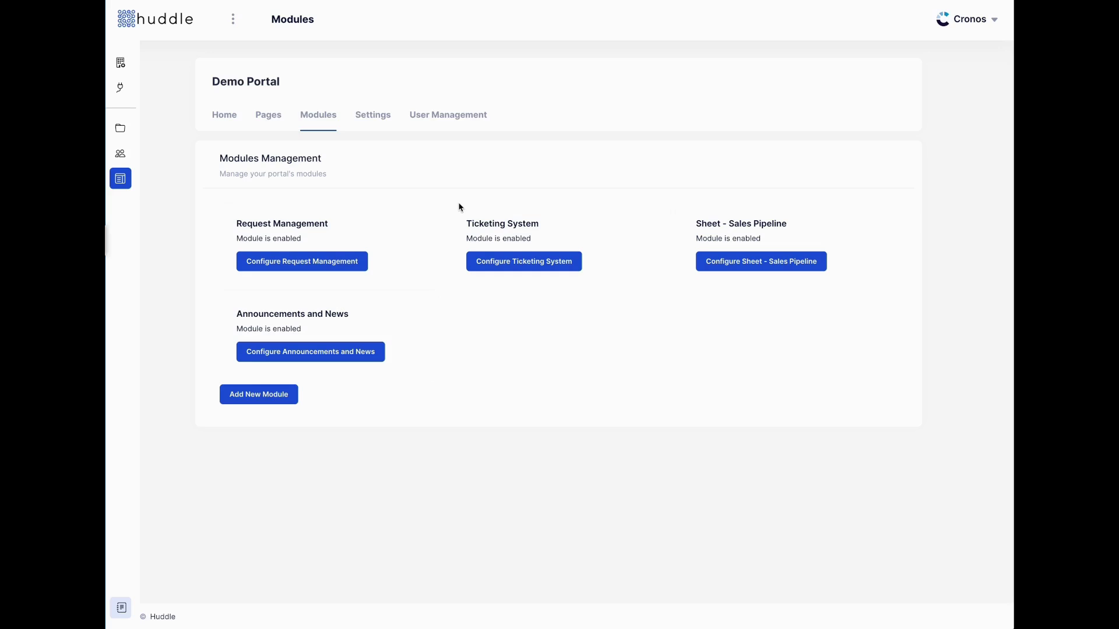
left_click(304, 271)
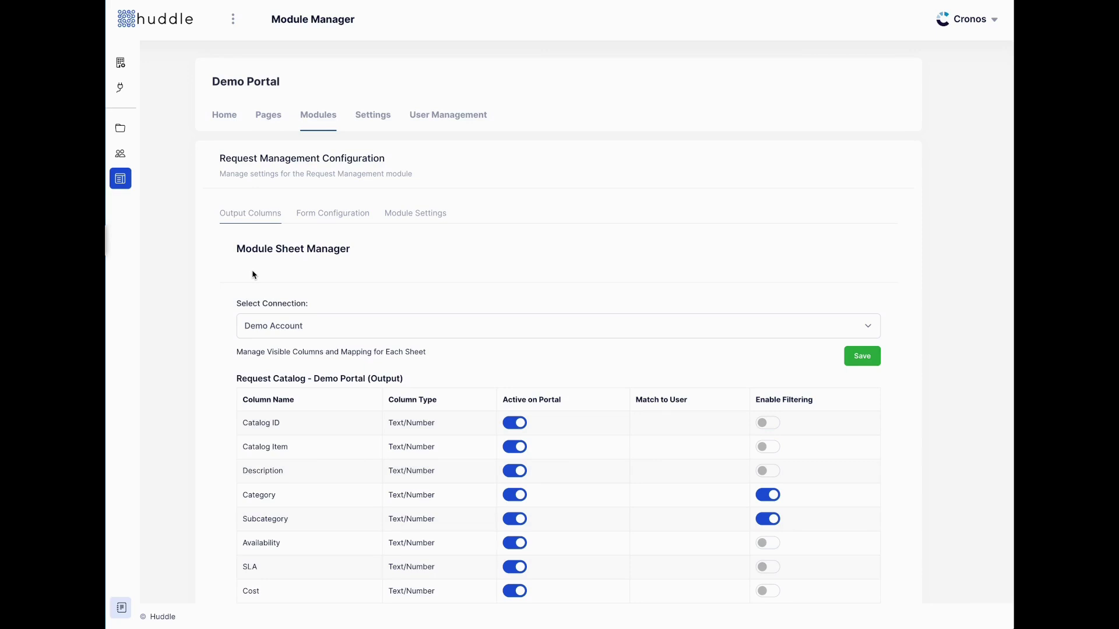
Review the Request Catalog output columns, then bring up the Form Configuration builder
scroll(254, 274, "down", 5)
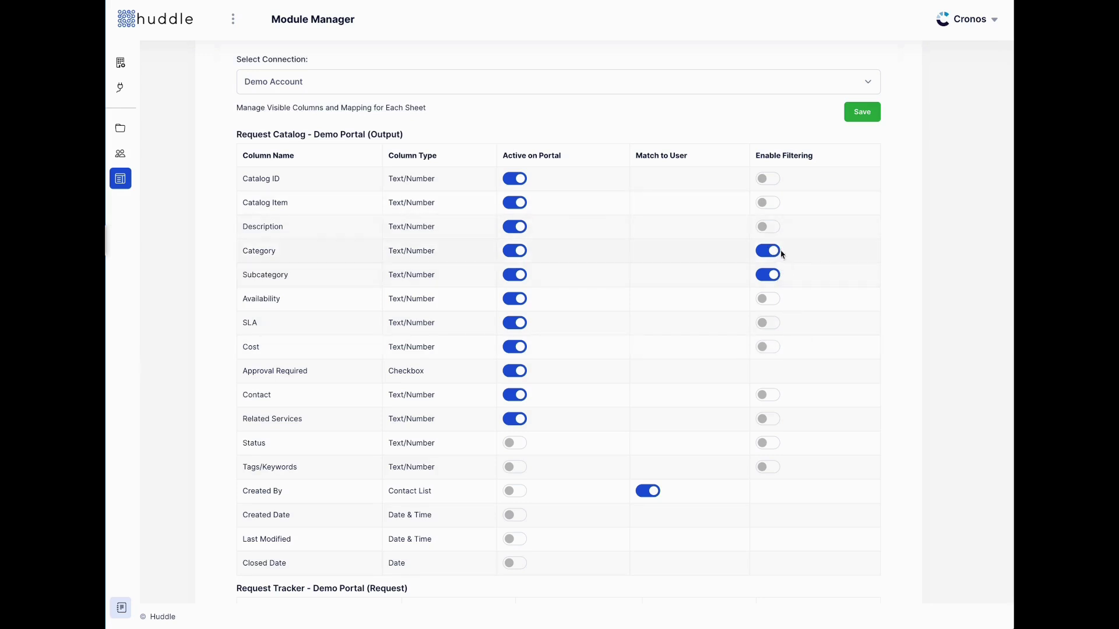
scroll(670, 272, "down", 8)
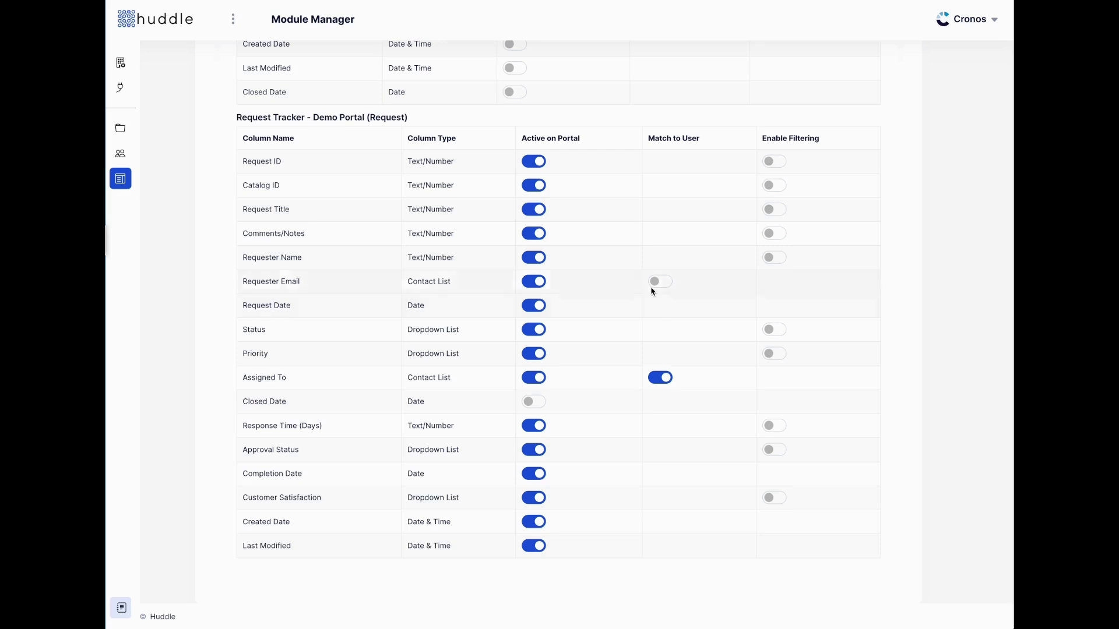
scroll(560, 554, "up", 12)
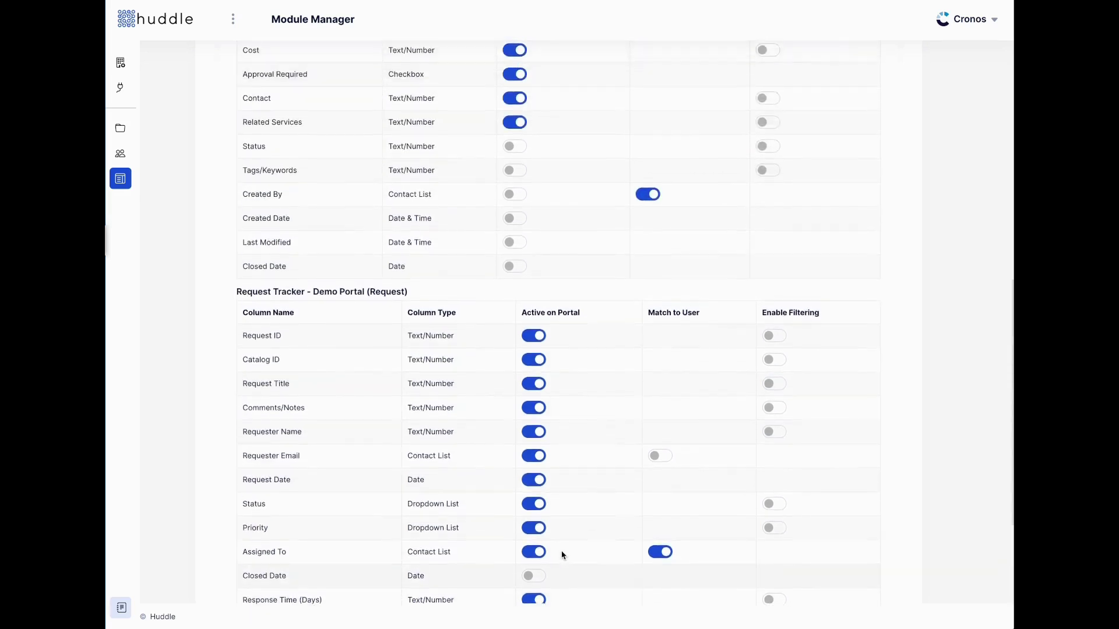
left_click(308, 217)
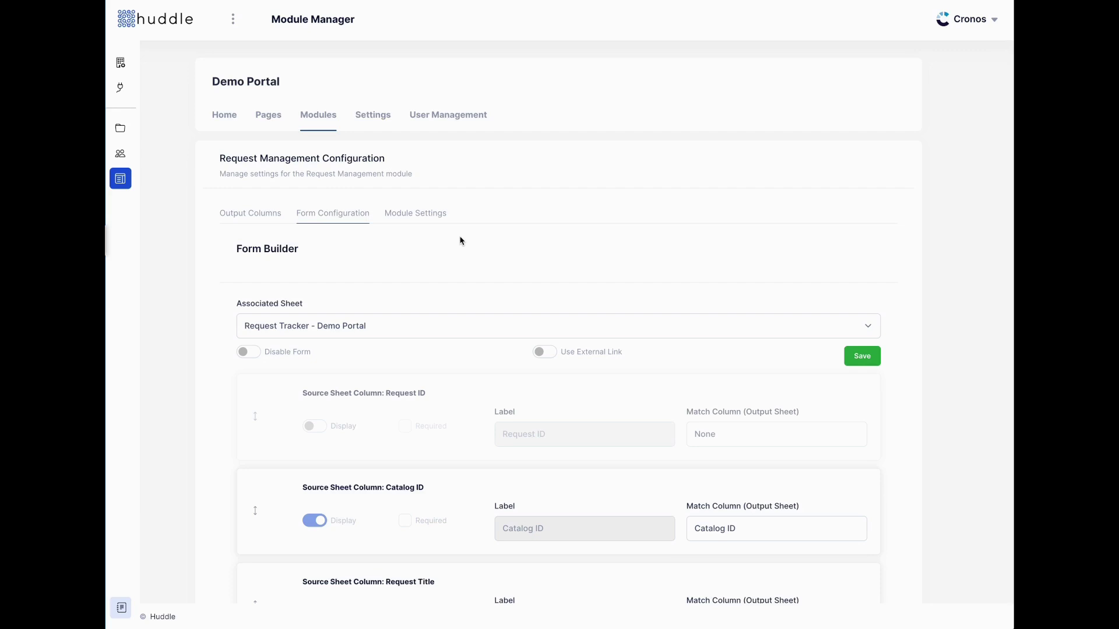
left_click(543, 352)
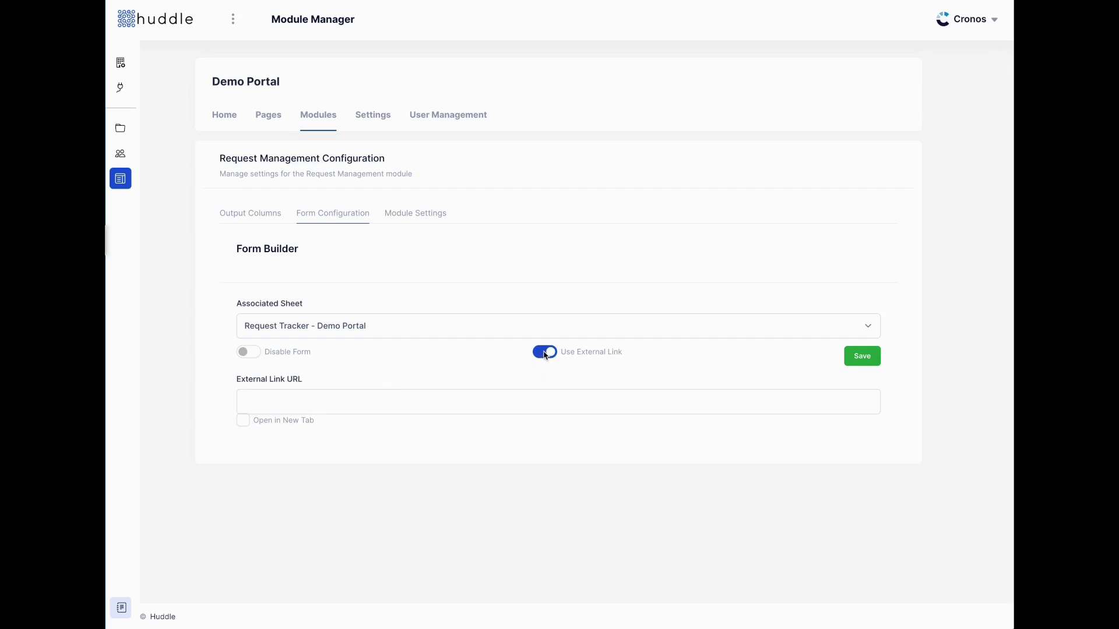
left_click(400, 398)
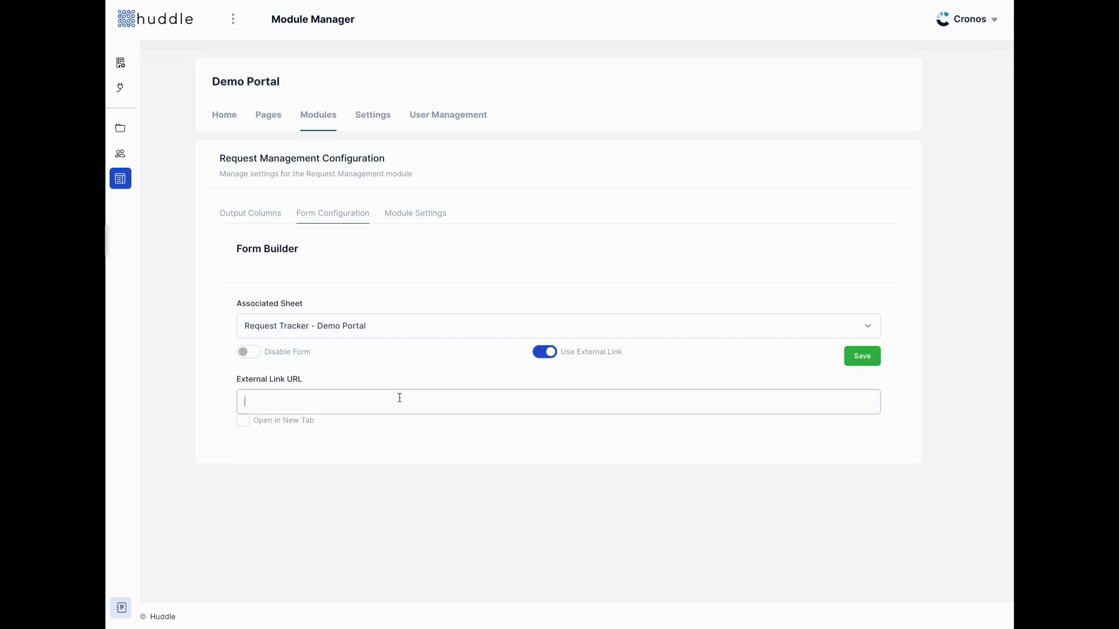
left_click(549, 351)
scroll(483, 347, "down", 2)
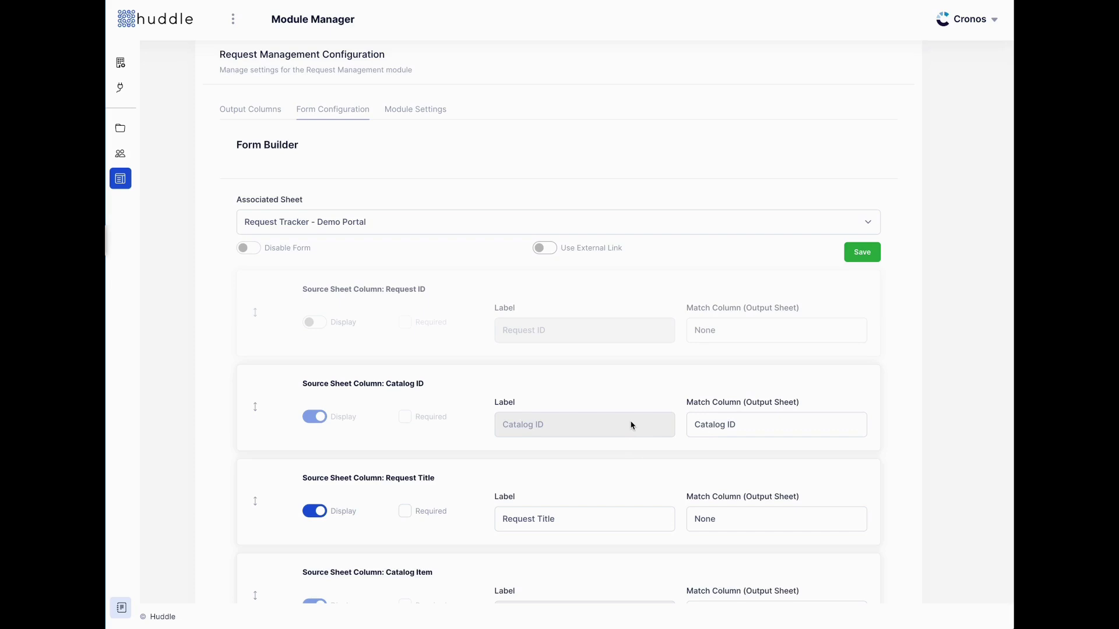
scroll(600, 396, "down", 3)
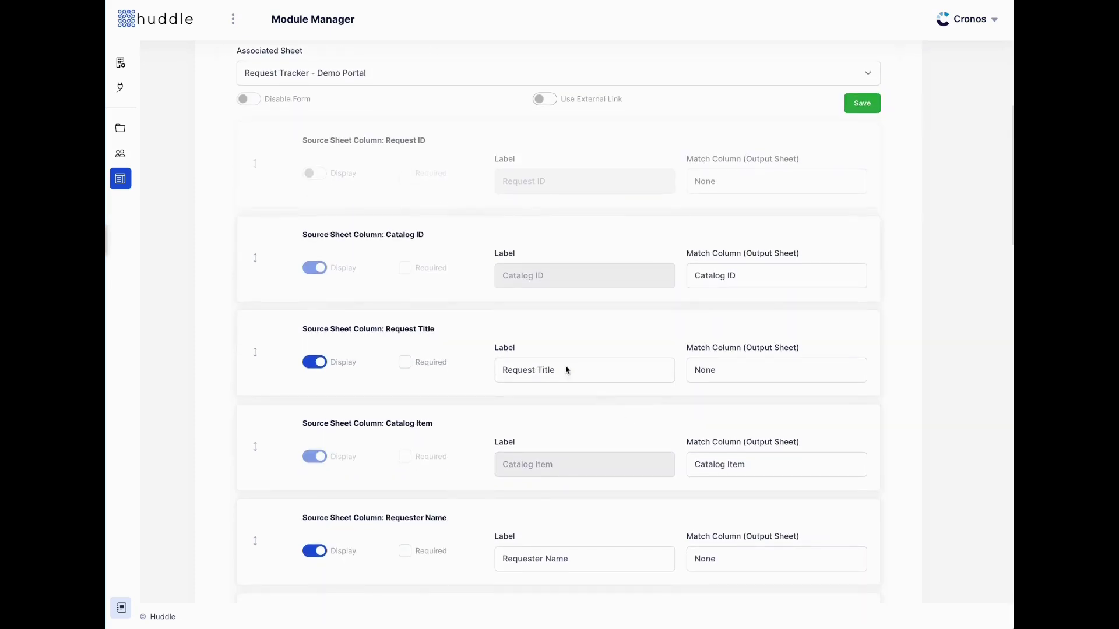
left_click(312, 175)
left_click(312, 175)
left_click_drag(254, 257, 259, 265)
left_click(754, 276)
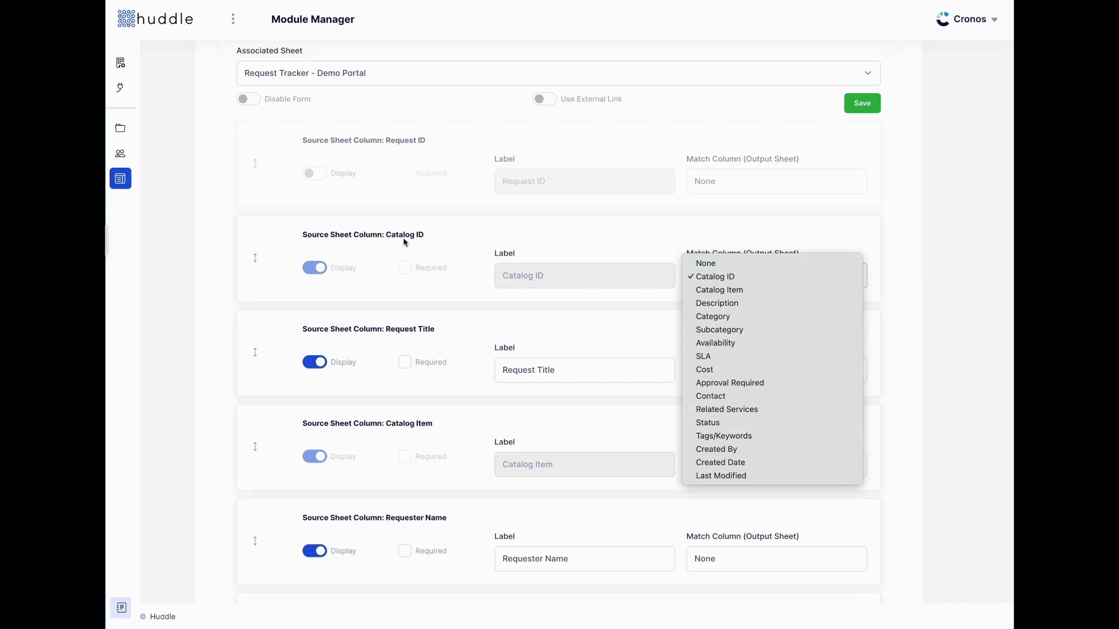
left_click(430, 243)
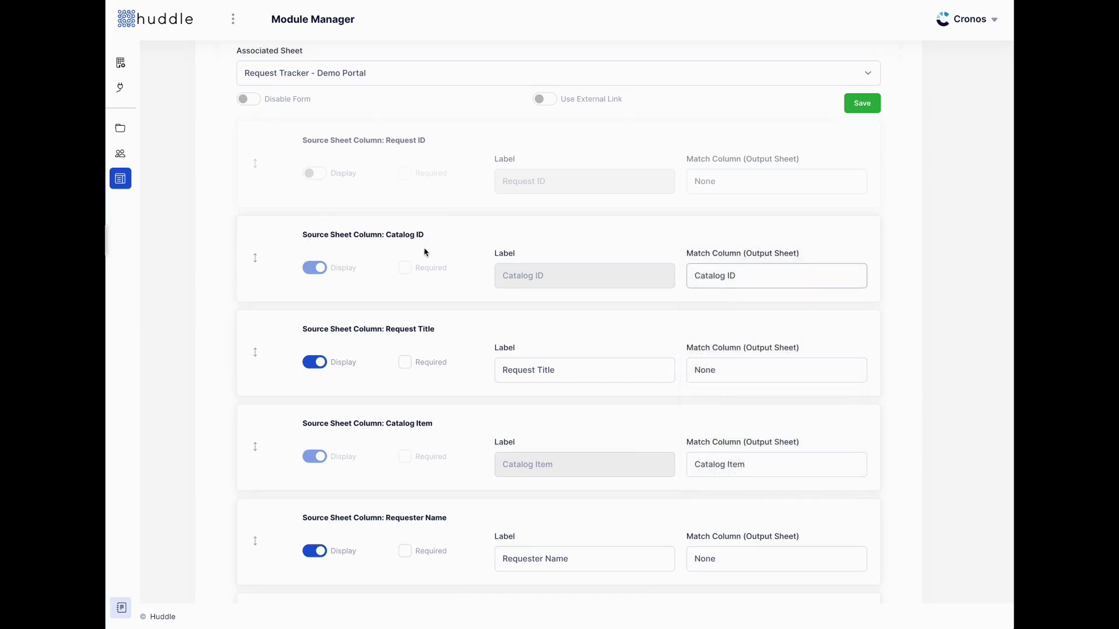
scroll(879, 224, "up", 3)
scroll(344, 161, "up", 2)
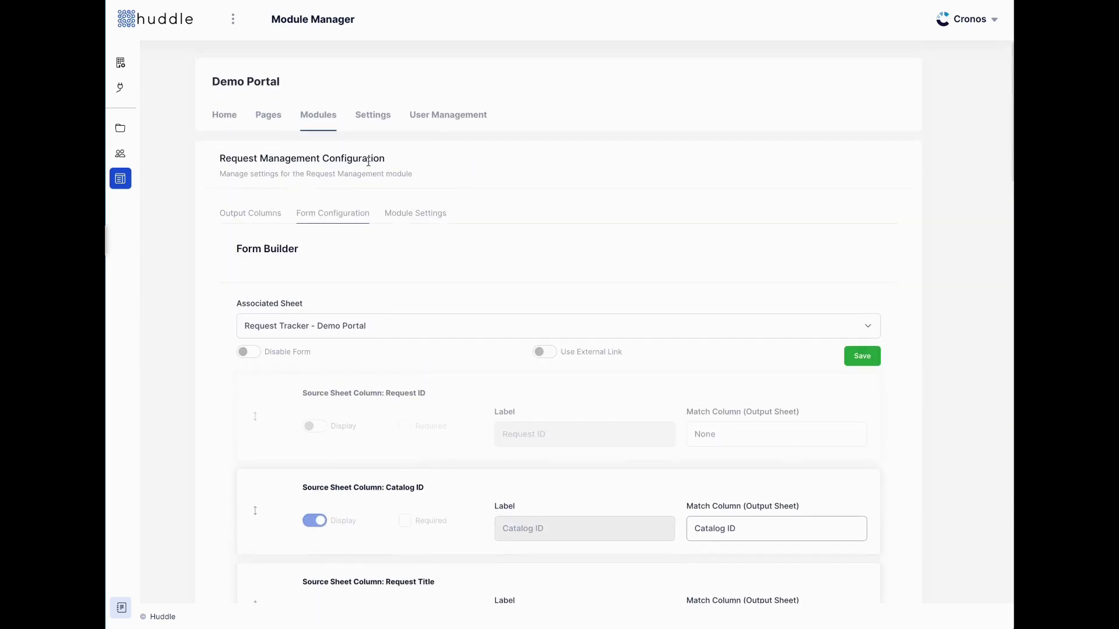
Go to the Demo Portal's pages list and edit the Home page
left_click(278, 120)
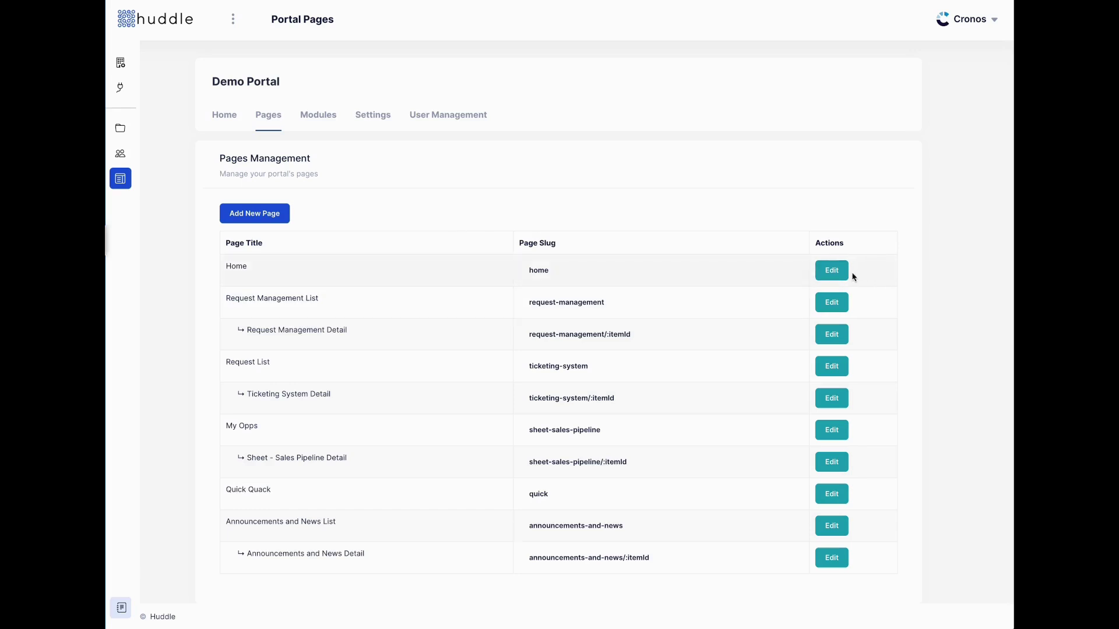
left_click(833, 272)
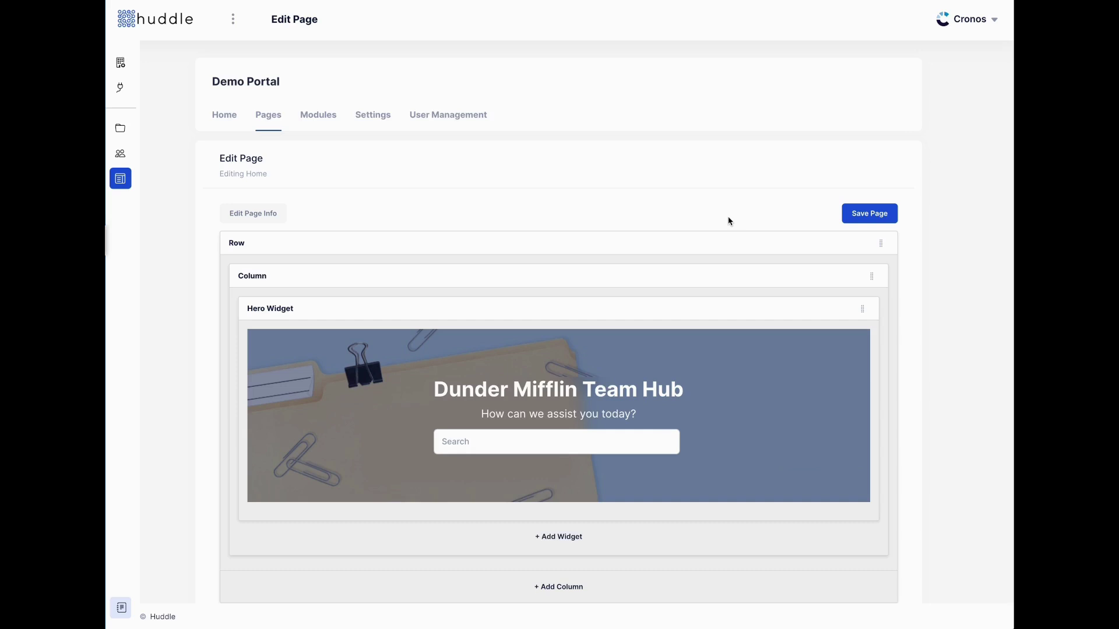
Move the My Request widget into the middle column and back to the right column
scroll(728, 222, "down", 1)
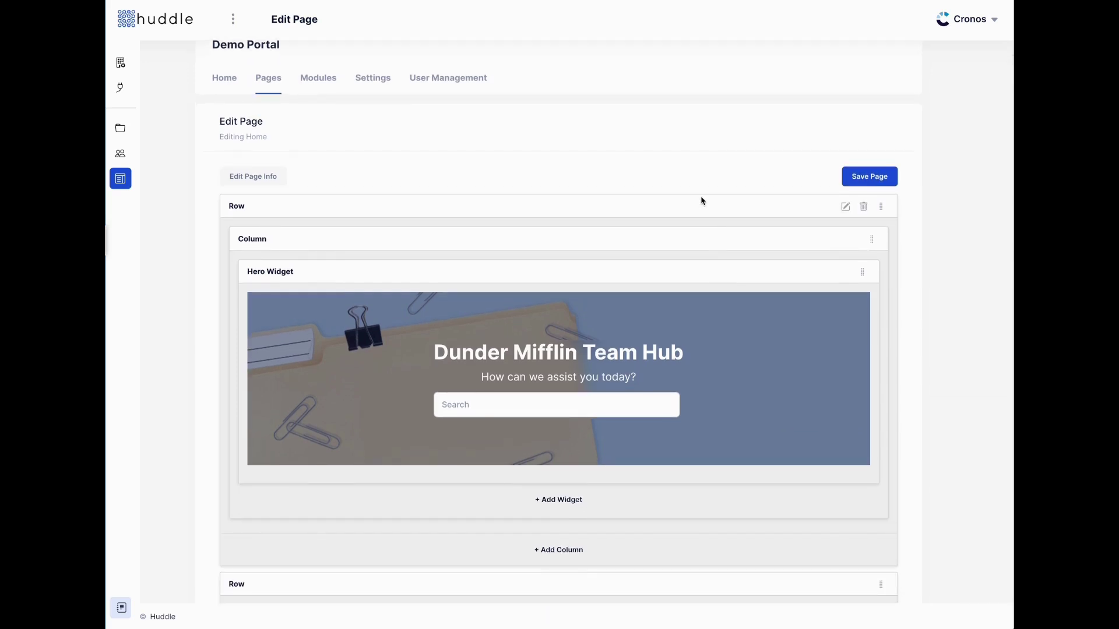
scroll(702, 201, "down", 1)
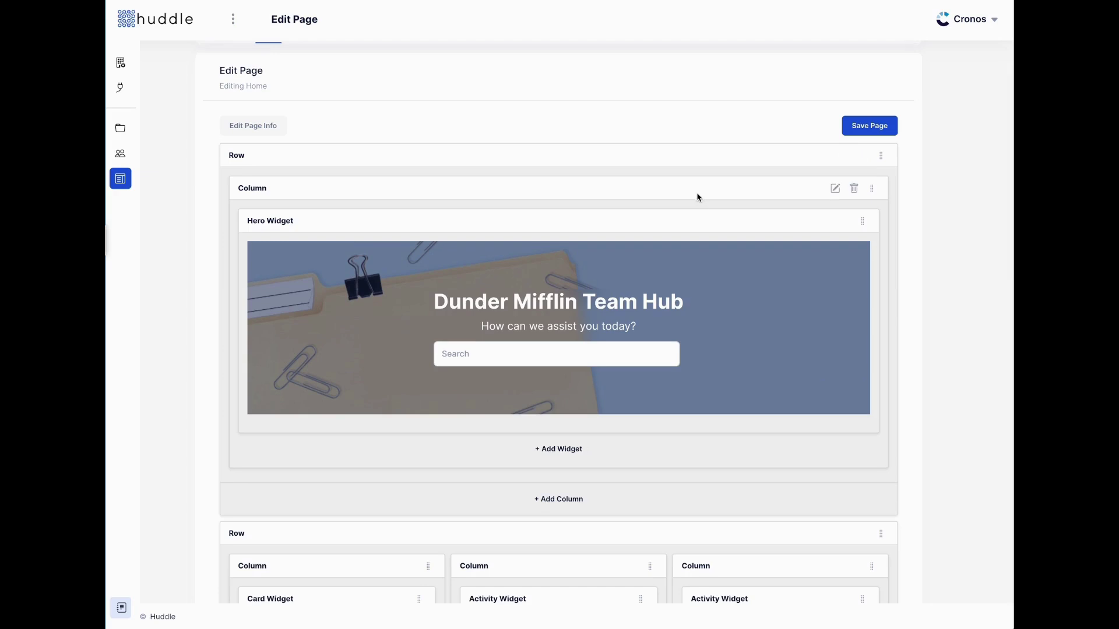
scroll(699, 204, "down", 6)
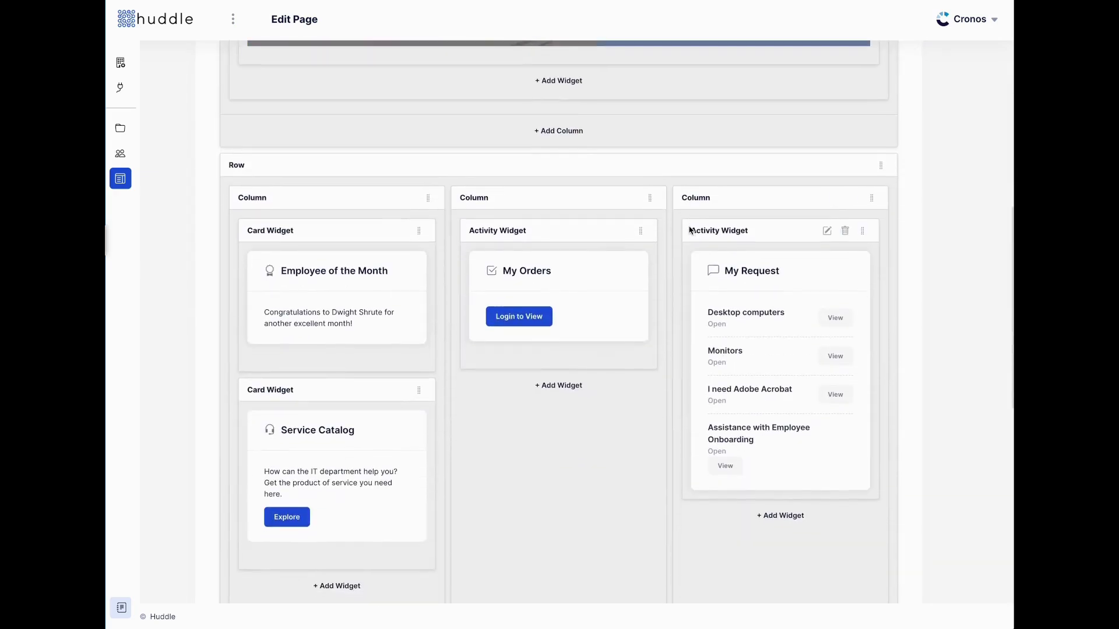
left_click_drag(862, 231, 642, 364)
scroll(669, 292, "down", 2)
left_click_drag(641, 292, 819, 230)
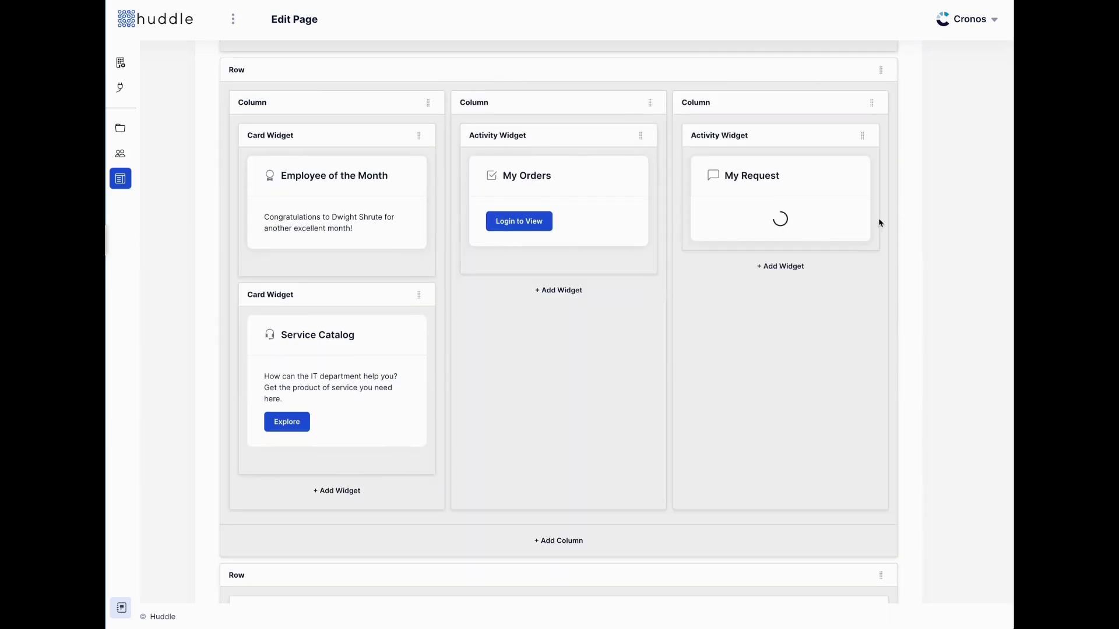
left_click(824, 134)
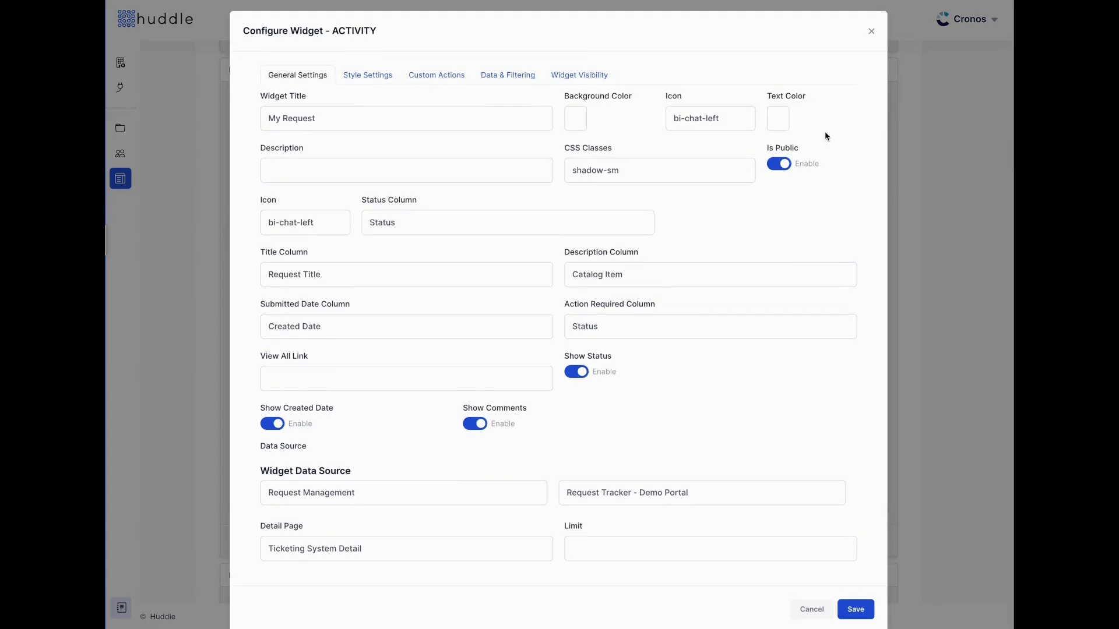
left_click(871, 31)
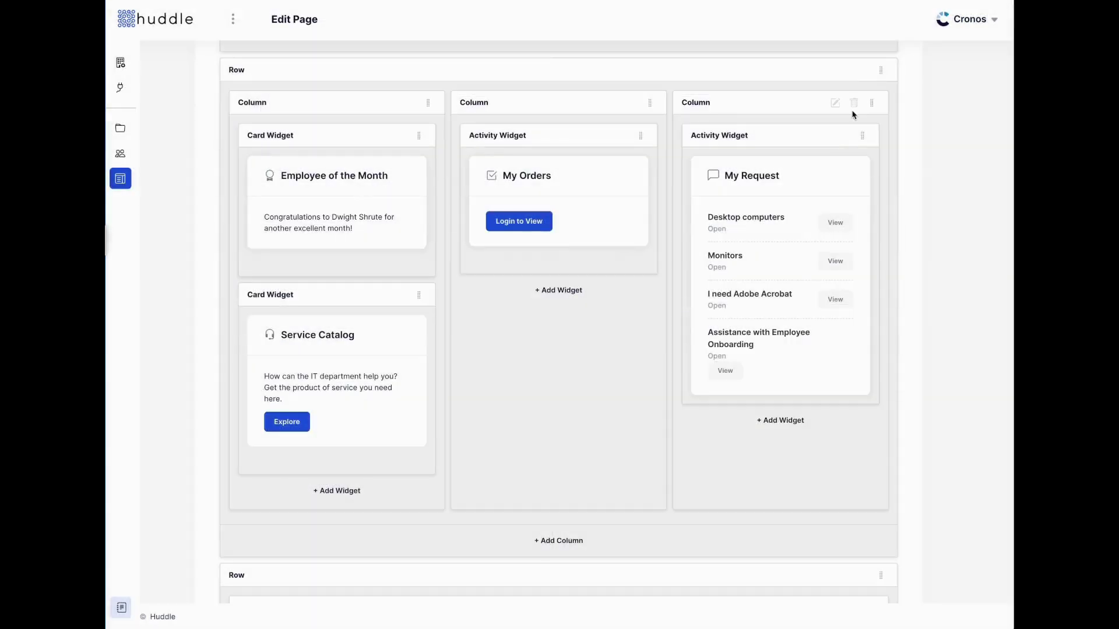
Set the right column's small-screen width to 2, restore it to 4, then add a middle-column widget
left_click(837, 103)
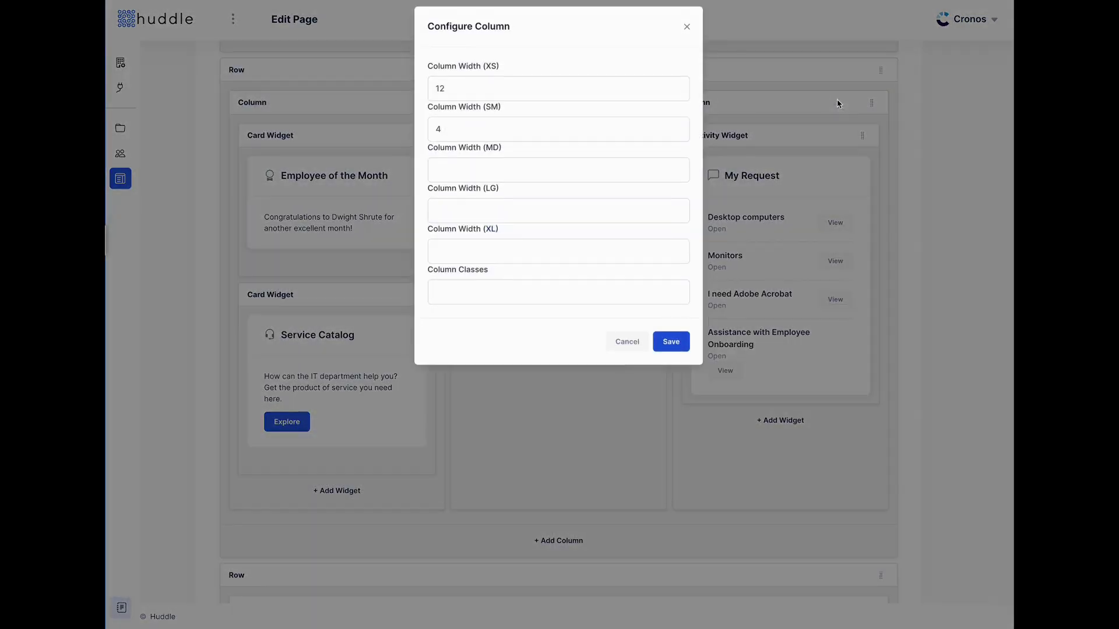
left_click(449, 133)
left_click_drag(446, 133, 430, 133)
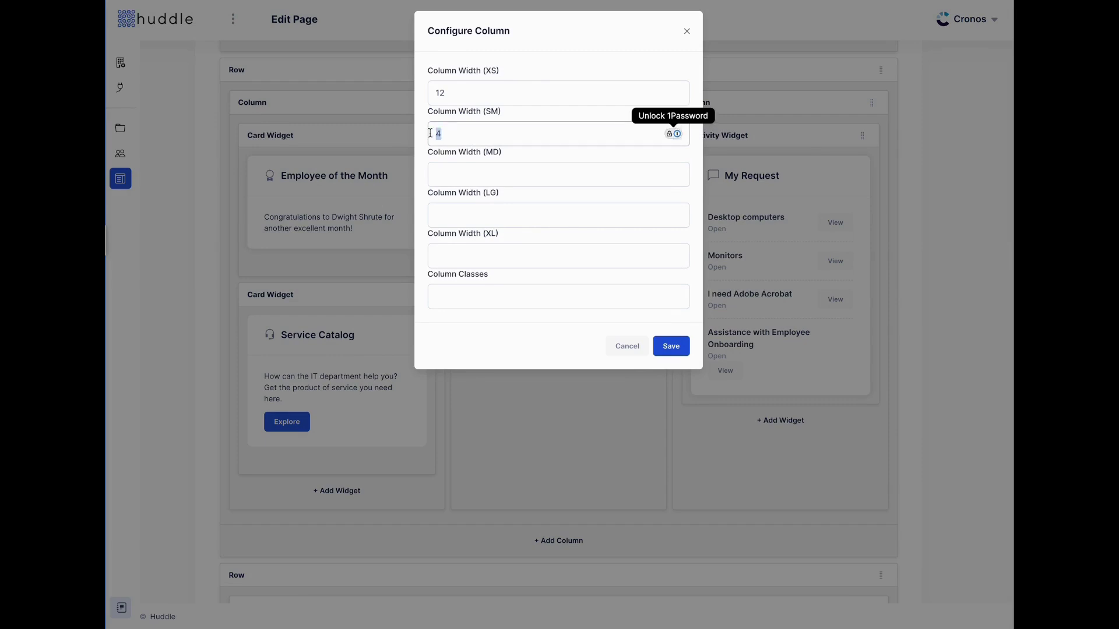
type("2")
left_click(673, 349)
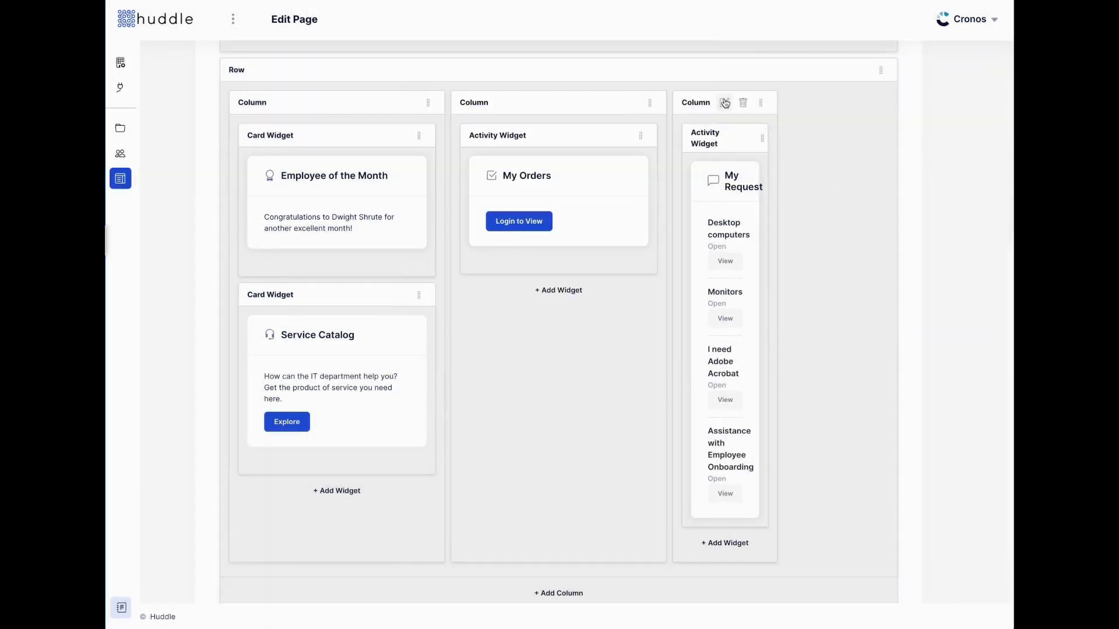
left_click(724, 103)
left_click_drag(465, 127, 428, 134)
type("4")
left_click(673, 350)
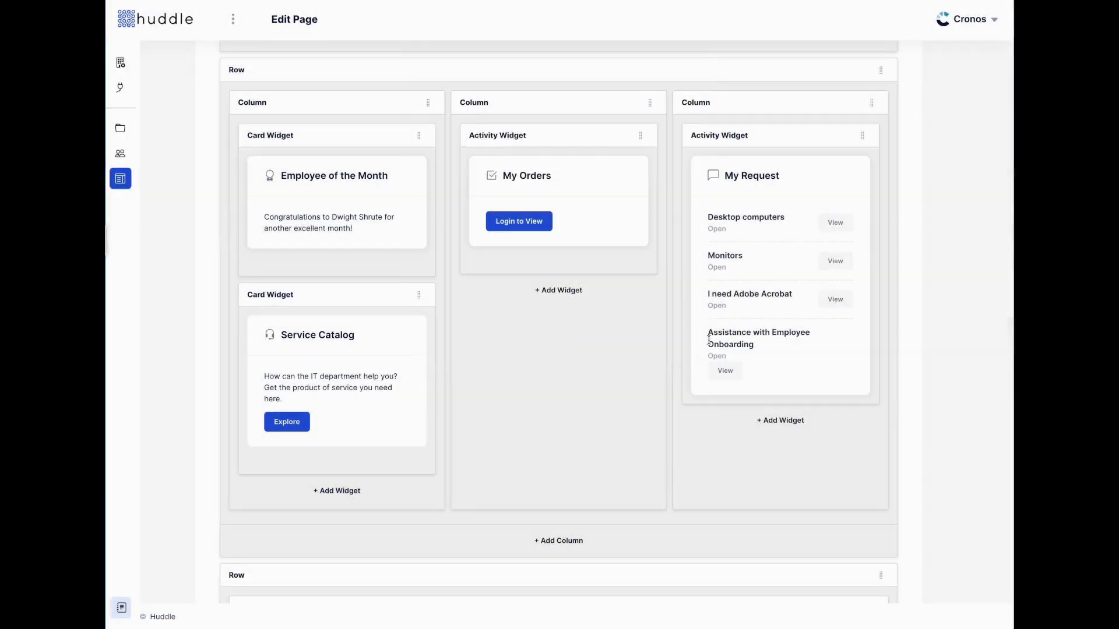
left_click(563, 291)
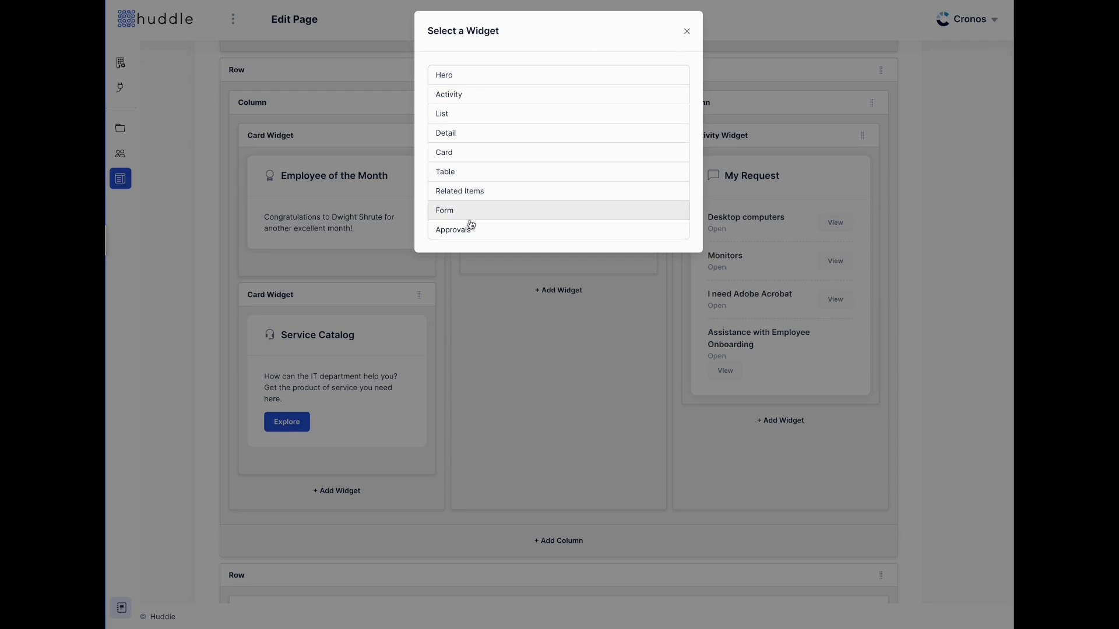
Add an Activity widget to the middle column and title it 'List of Tasks'
left_click(476, 99)
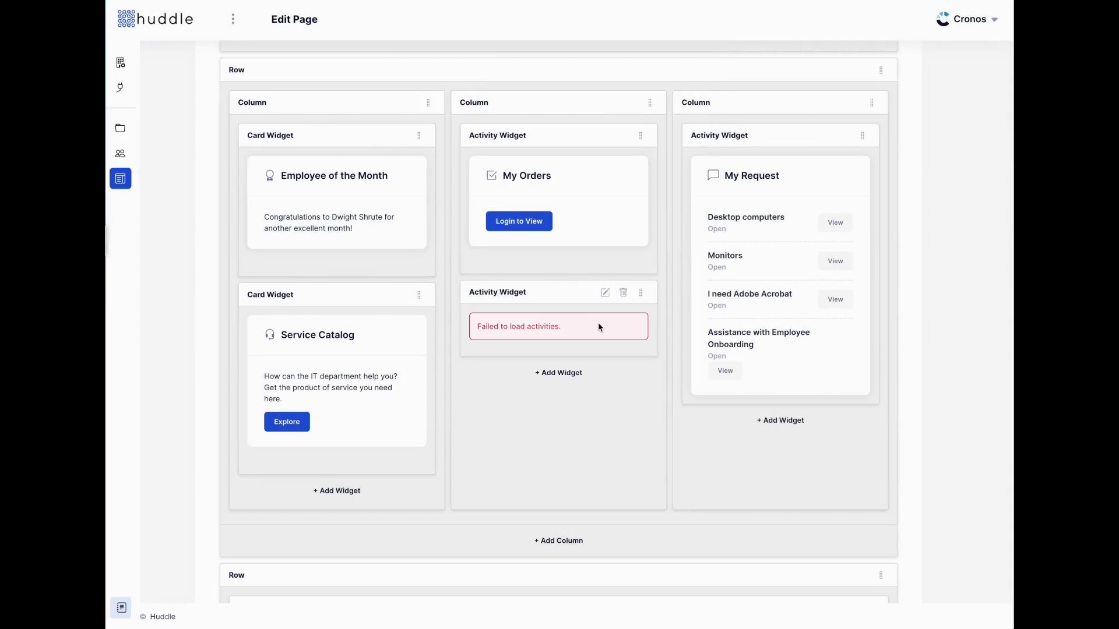
left_click(604, 293)
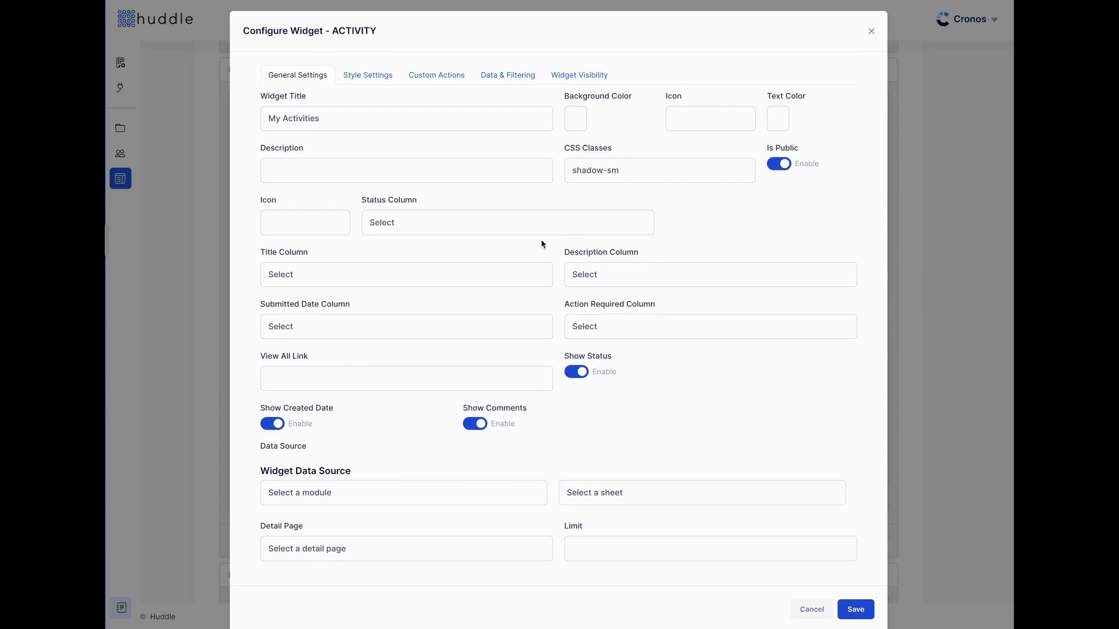
triple_click(368, 122)
type("List of Tasks")
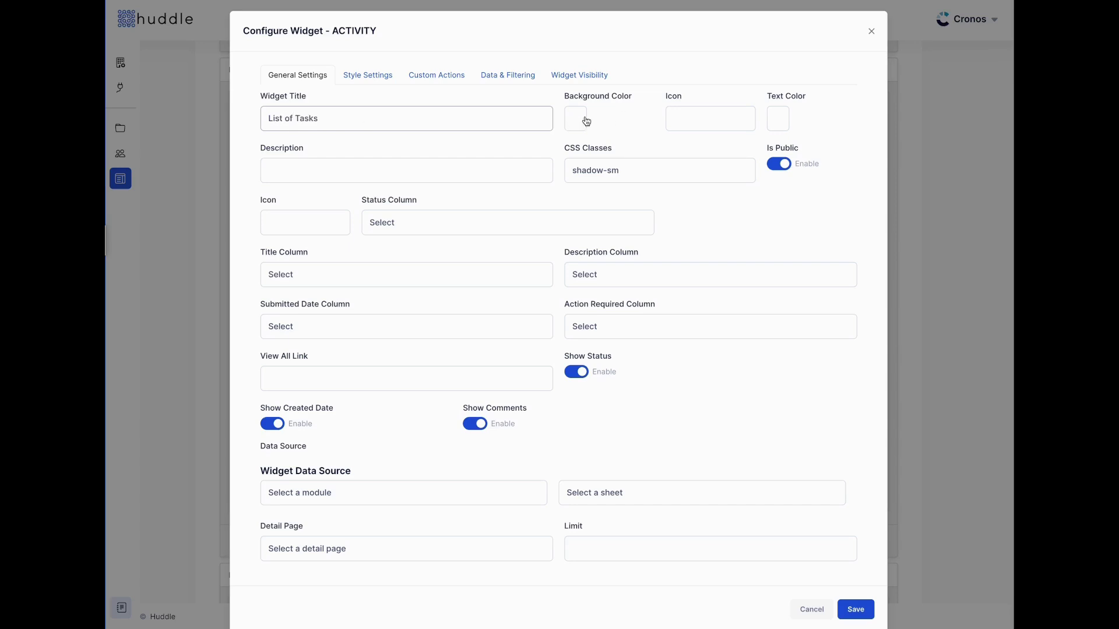
left_click(572, 120)
left_click(666, 109)
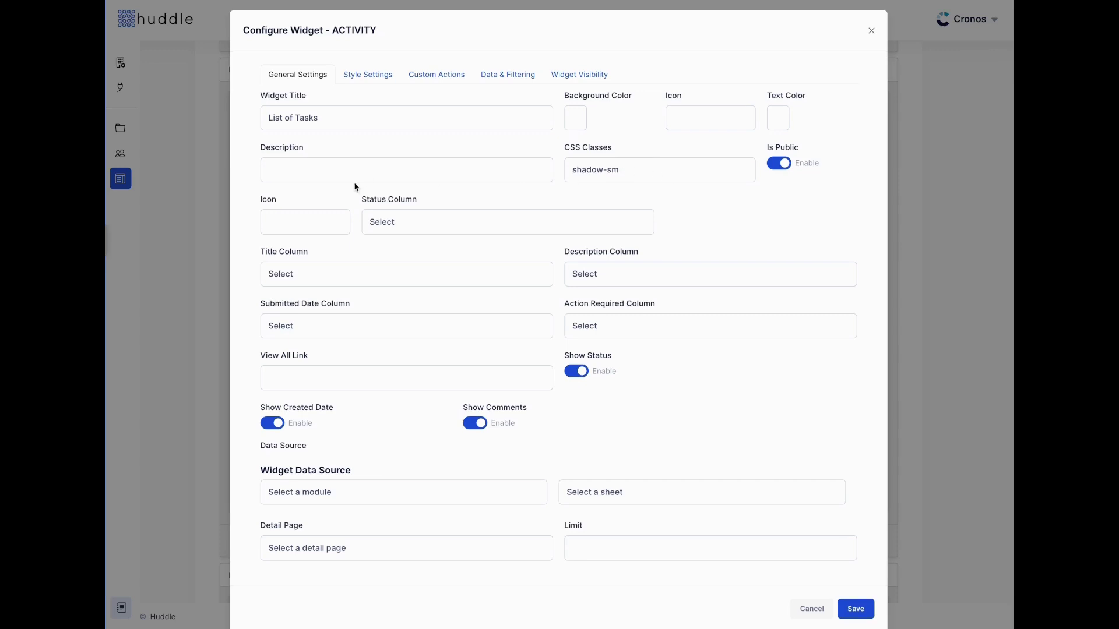
Source the widget from Request Management, sheet Request Tracker - Demo Portal, with Request Management Detail as detail page
scroll(356, 186, "down", 1)
left_click(466, 476)
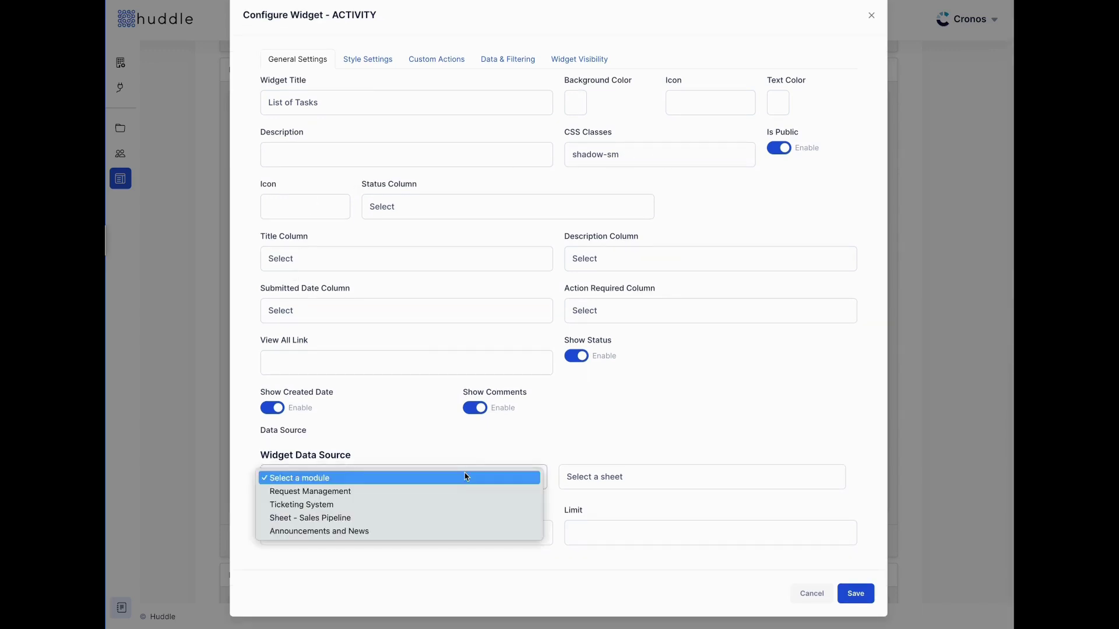
left_click(449, 493)
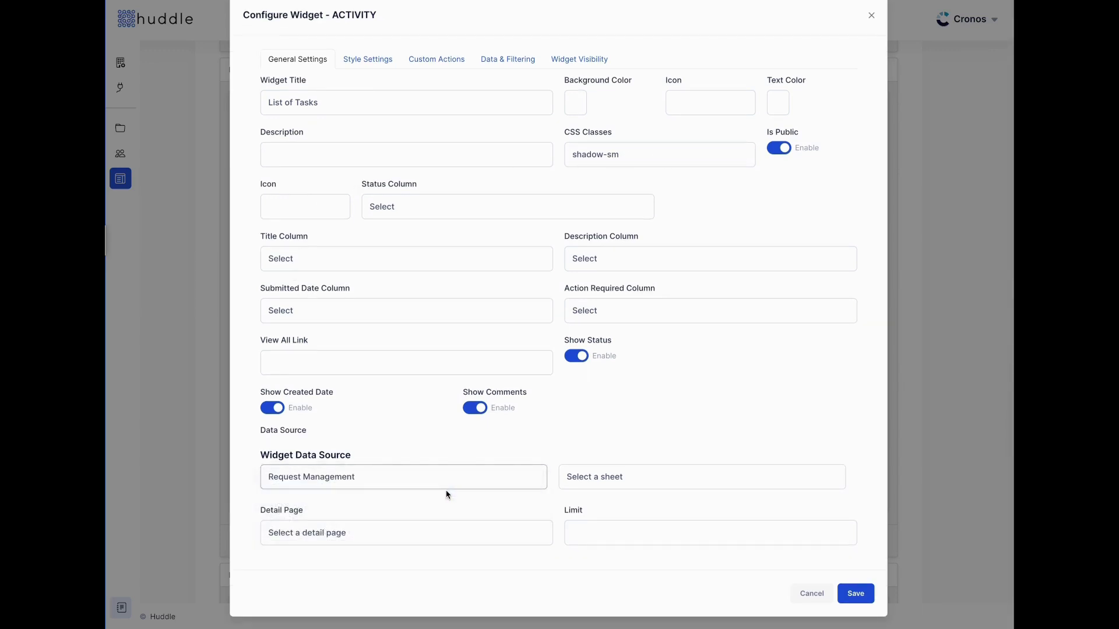
left_click(725, 491)
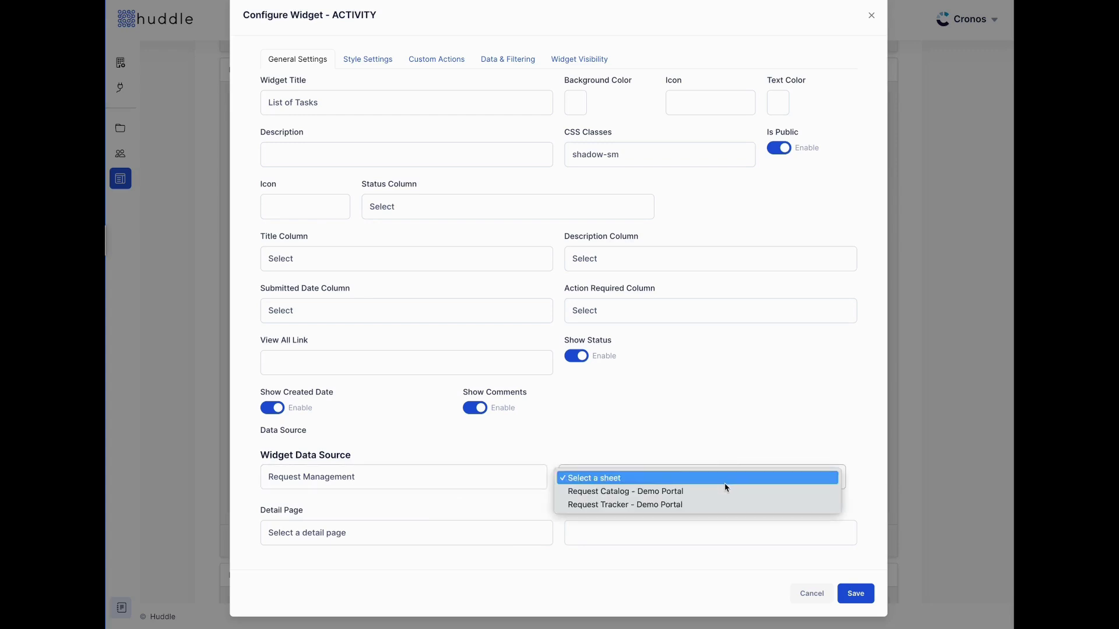
left_click(711, 505)
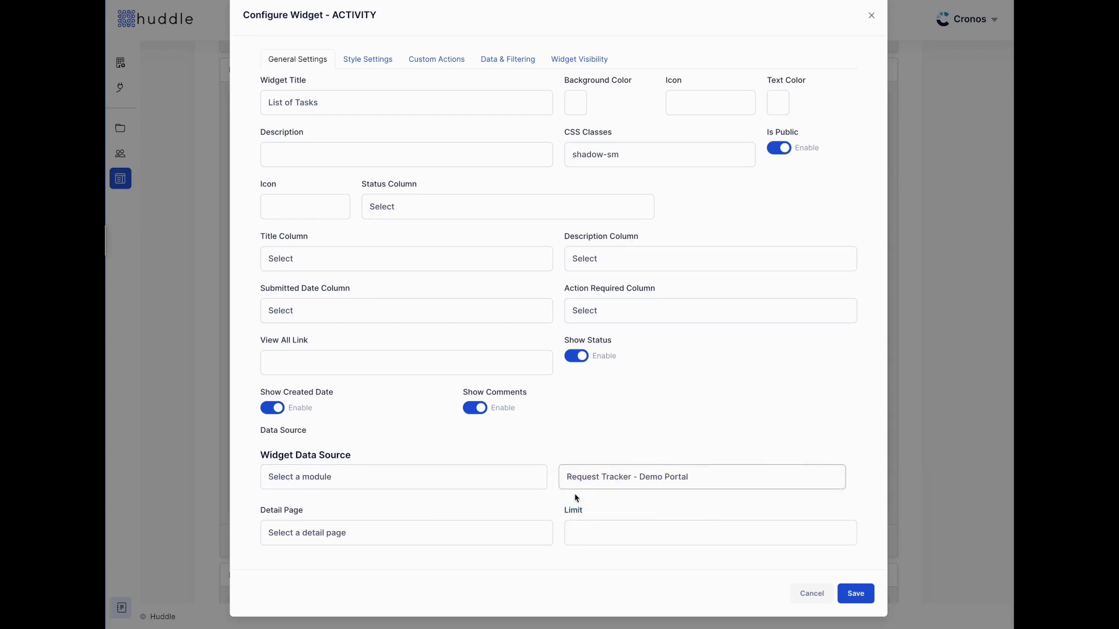
left_click(442, 532)
left_click(443, 571)
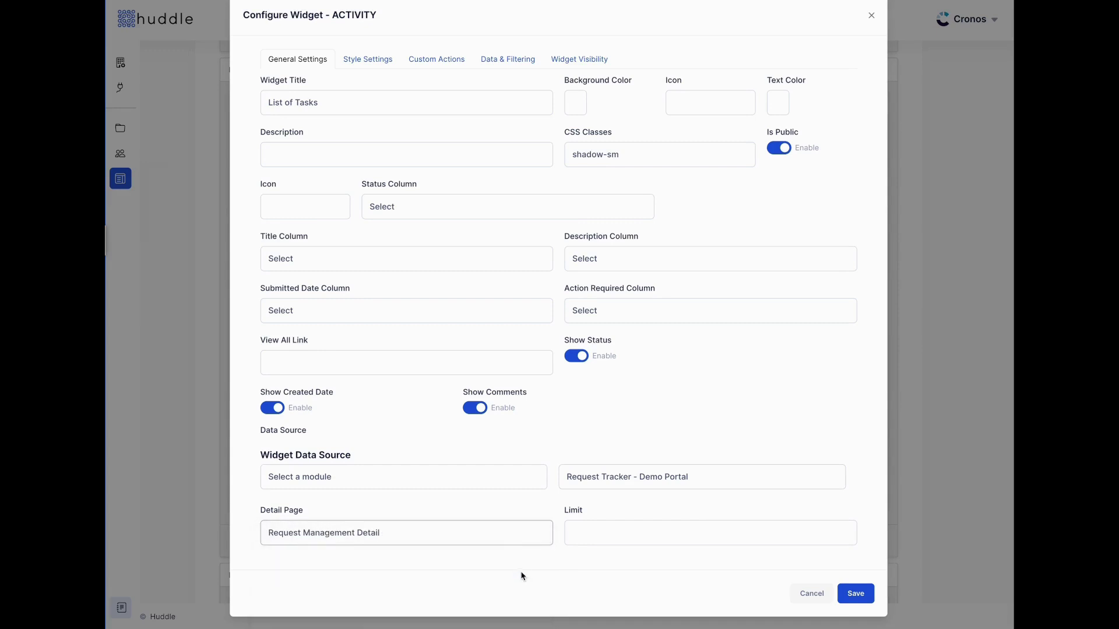
Map Title to Request Title, Description to Comments/Notes, Submitted Date to Request Date, Action Required to Status
scroll(579, 510, "up", 1)
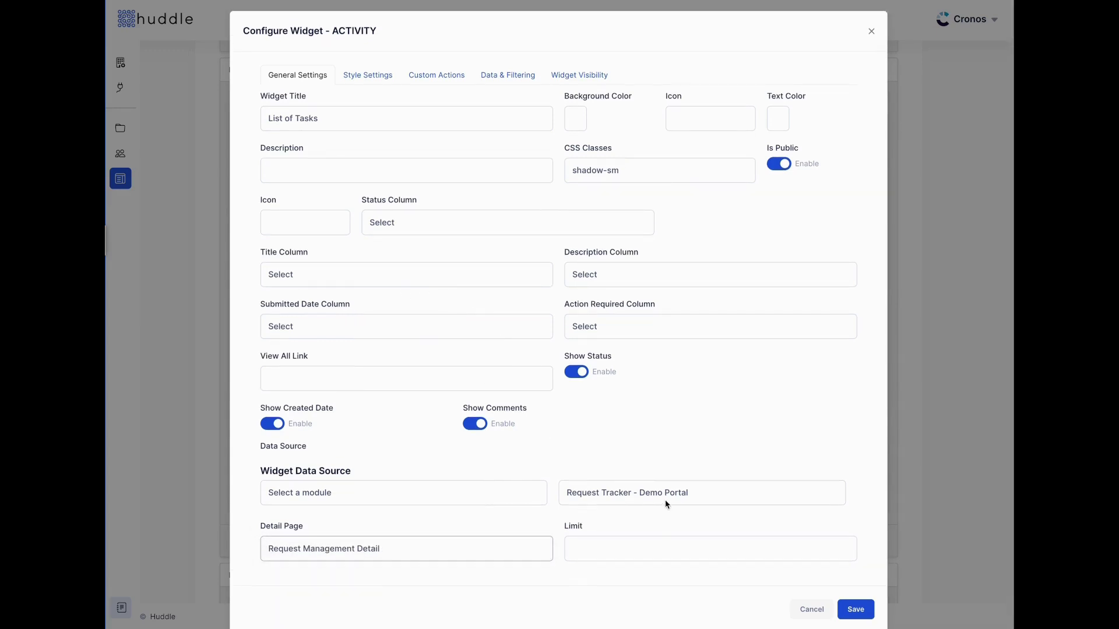
left_click(349, 275)
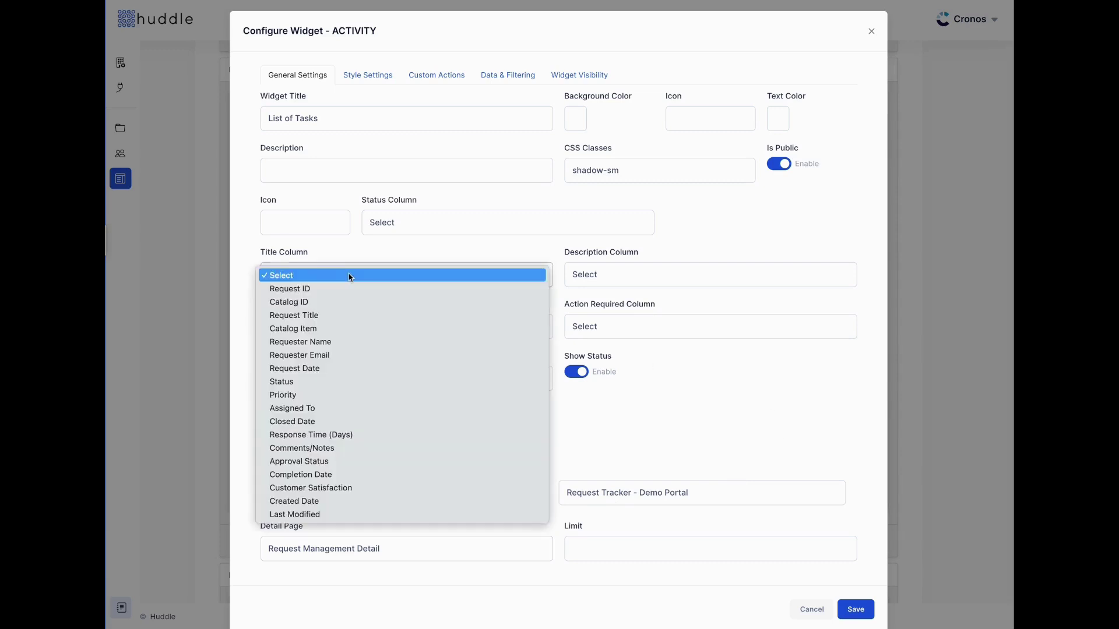
left_click(349, 316)
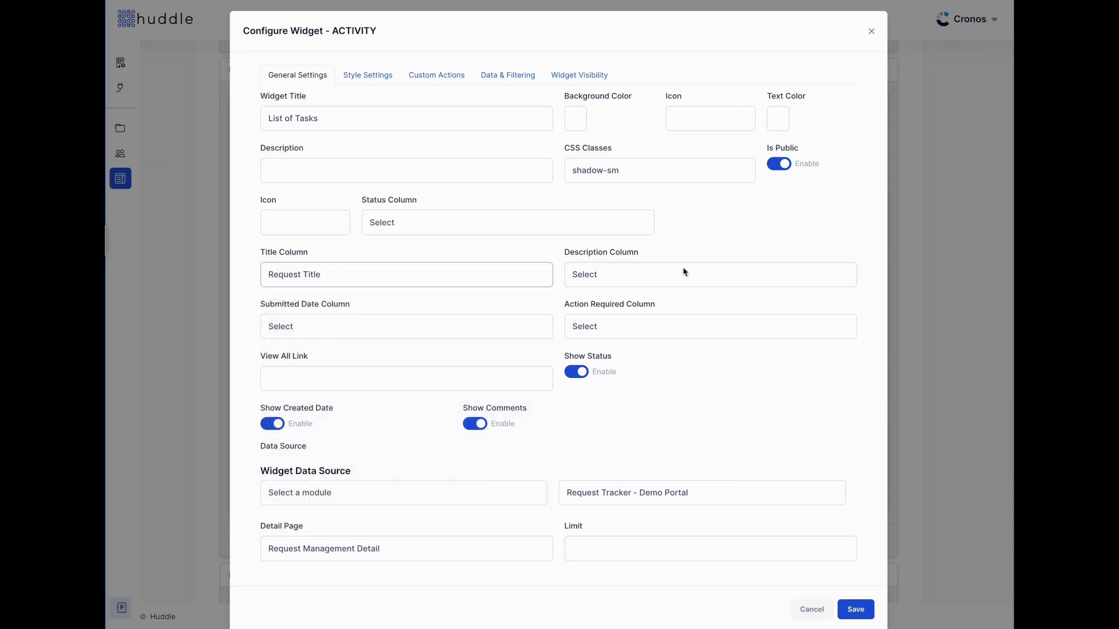
left_click(685, 272)
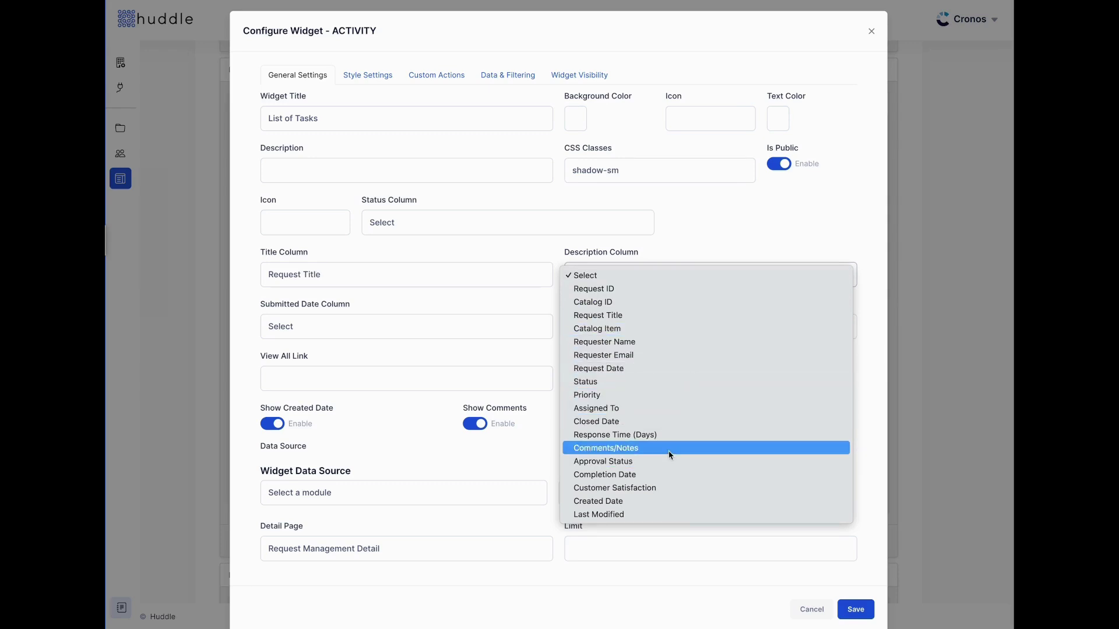
left_click(669, 452)
left_click(403, 330)
left_click(400, 420)
left_click(667, 338)
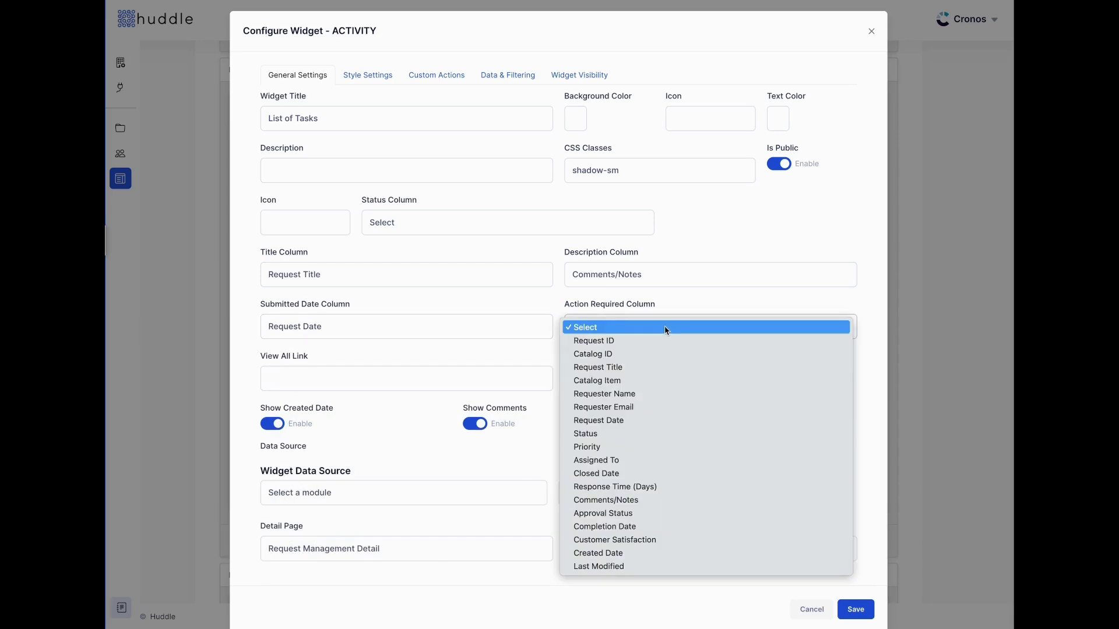
left_click(662, 434)
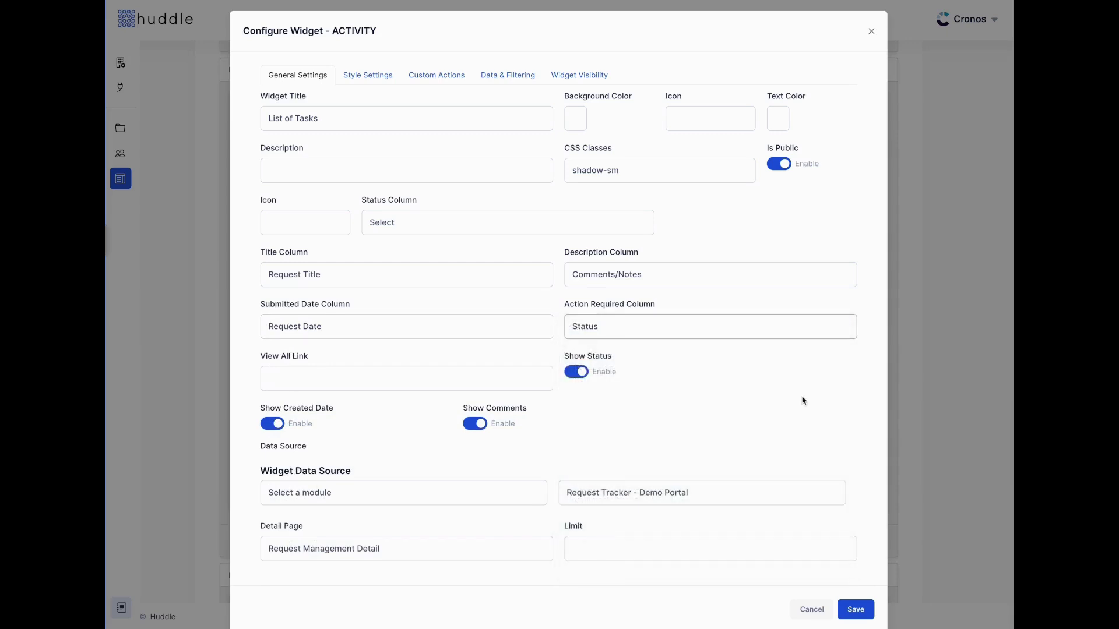
left_click(376, 82)
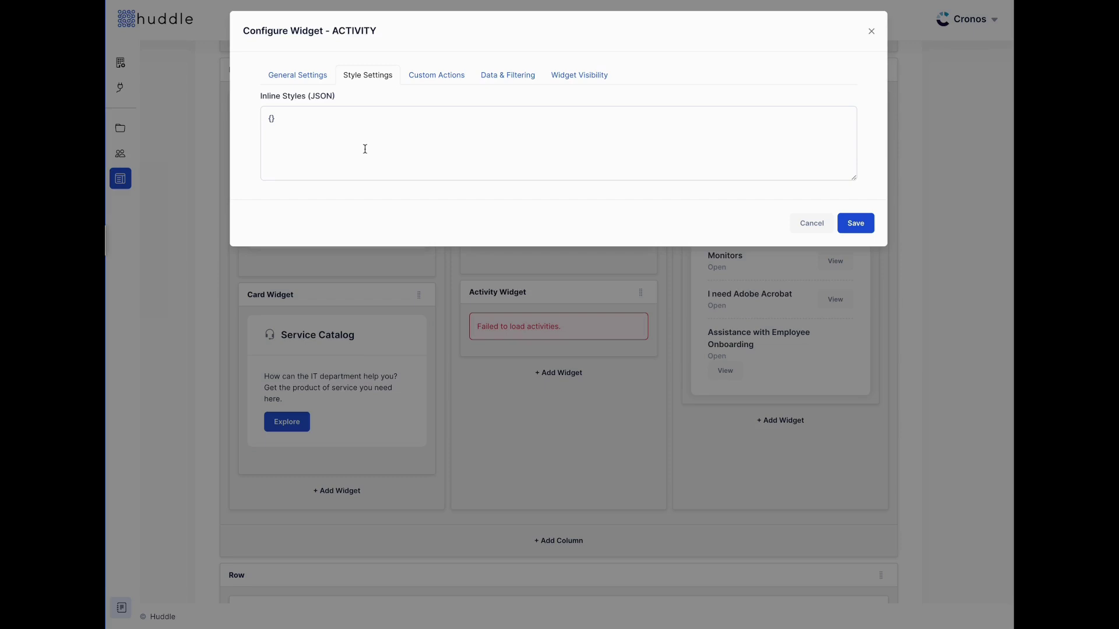
Add and then remove a custom action on the Activity widget, and show its Data & Filtering settings
left_click(445, 79)
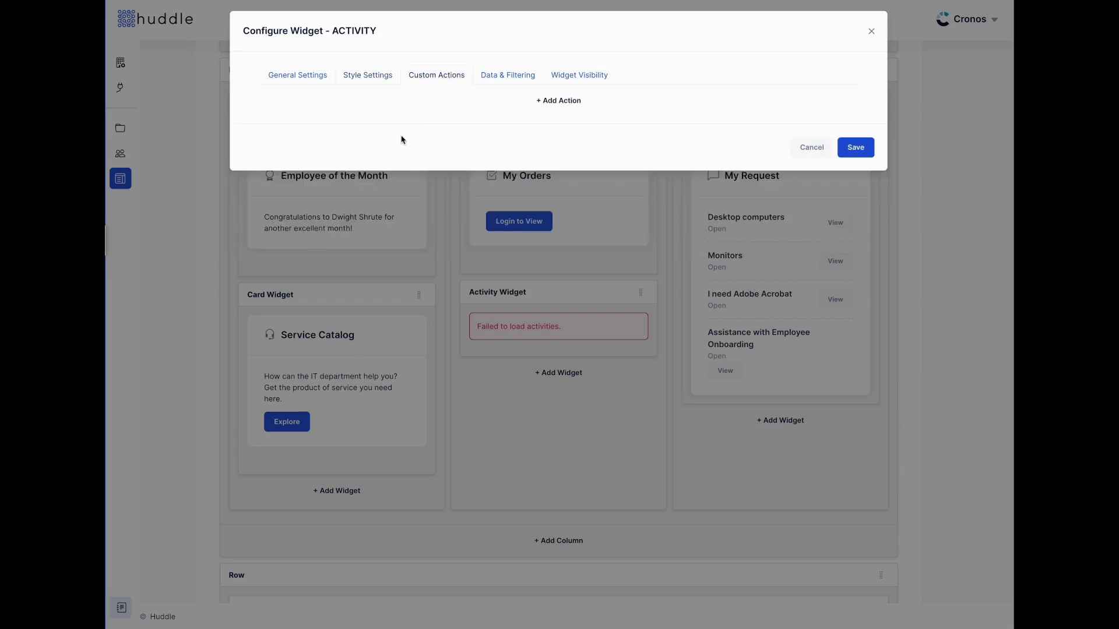
left_click(562, 103)
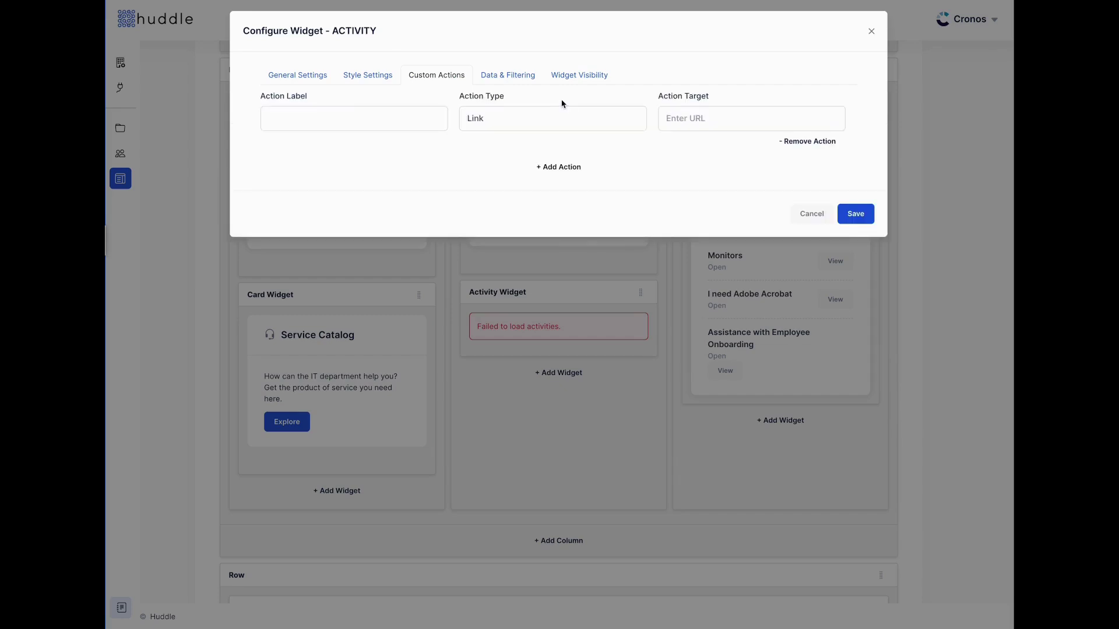
left_click(806, 142)
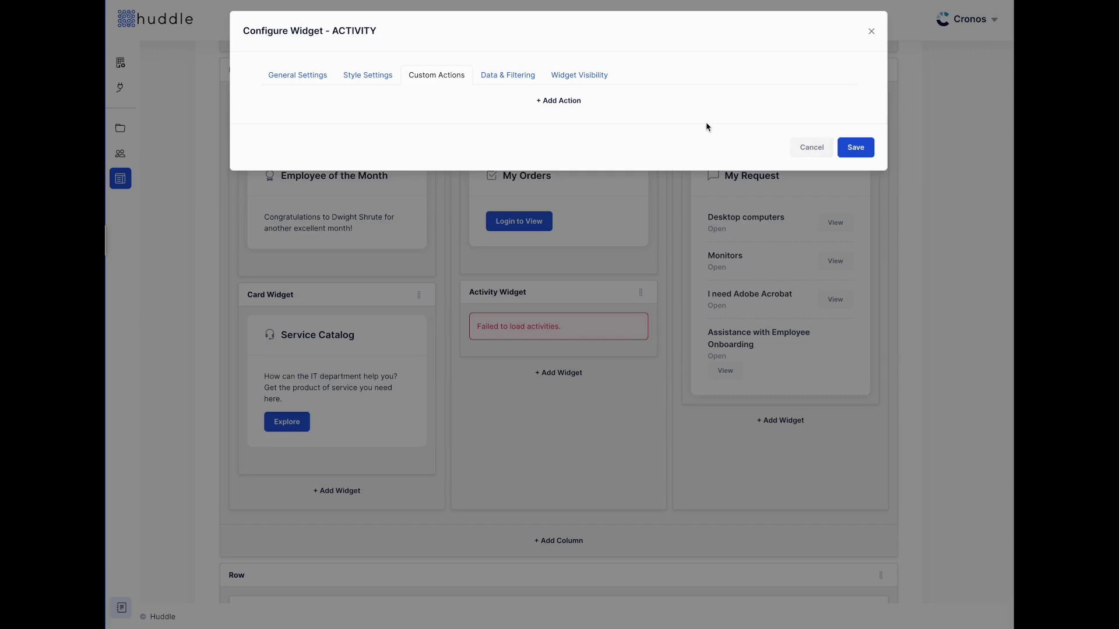
left_click(505, 80)
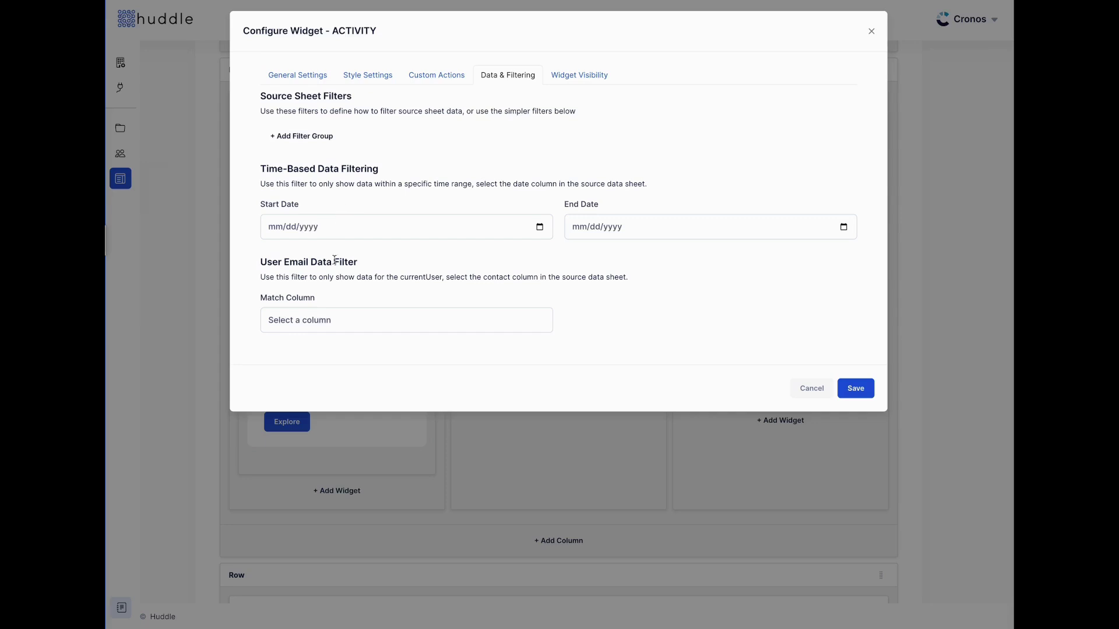
Set the User Email Data Filter's Match Column to Requester Email
left_click(346, 323)
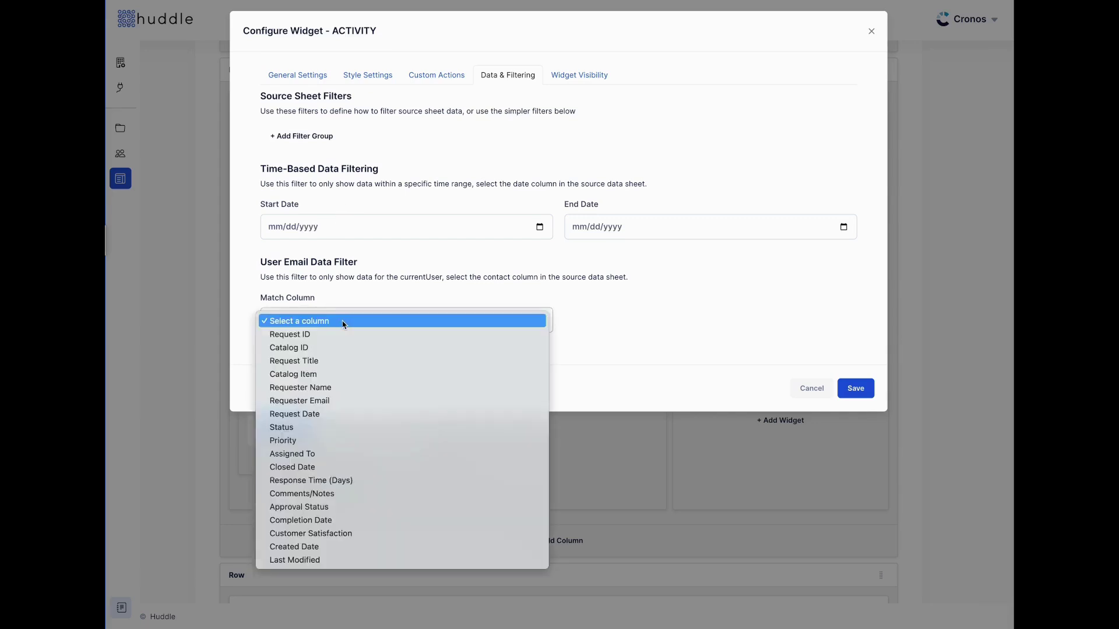
left_click(360, 400)
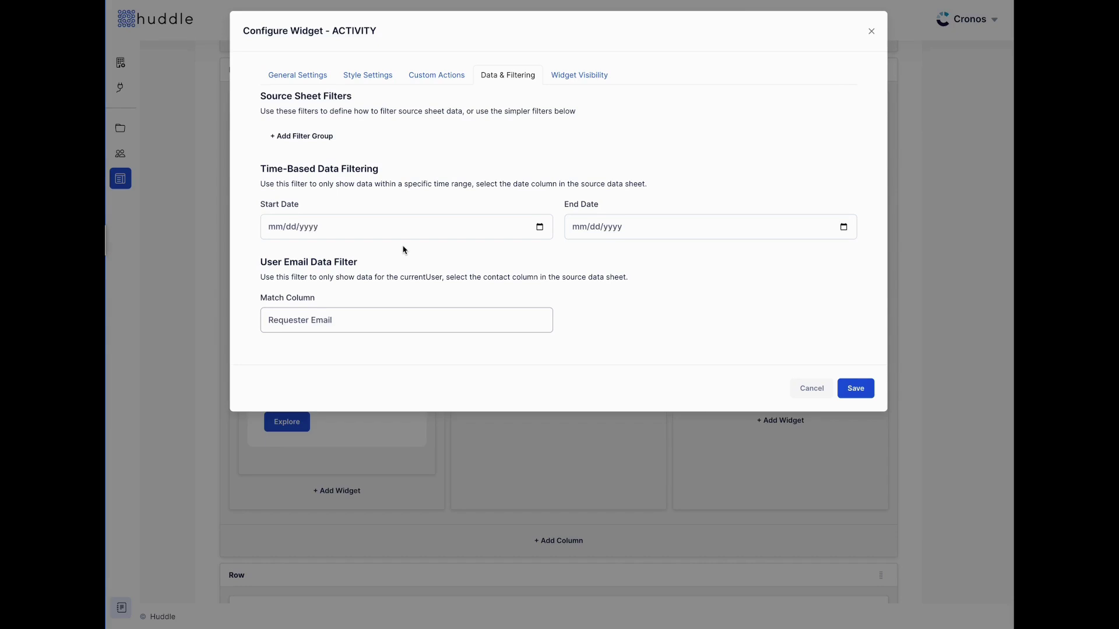
Add an AND filter group with two filters, plus a second group set to OR
left_click(309, 136)
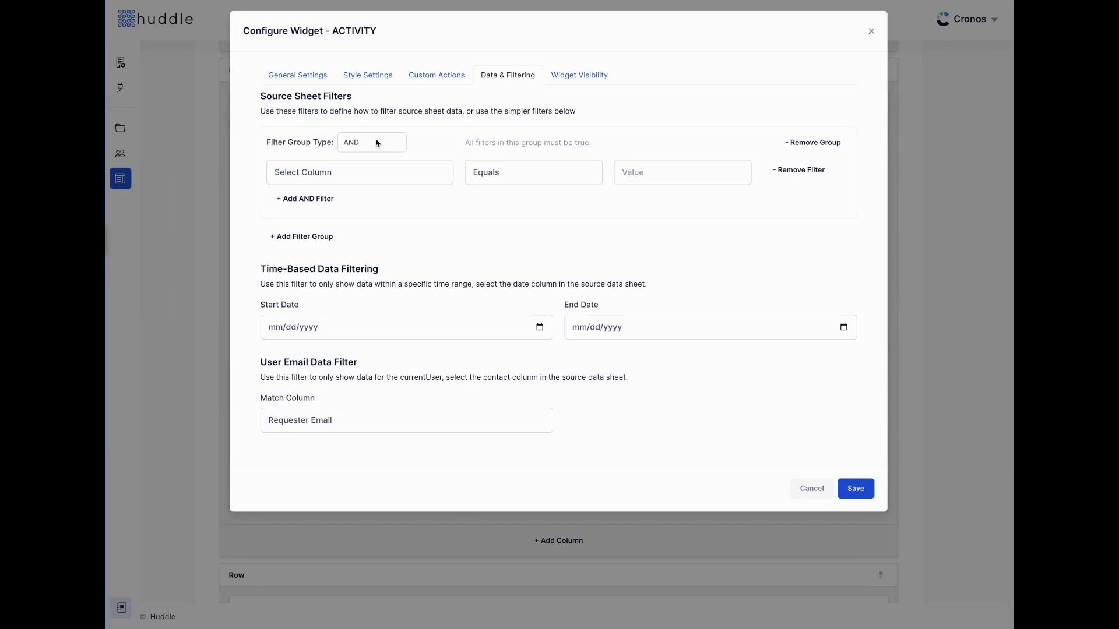
left_click(302, 199)
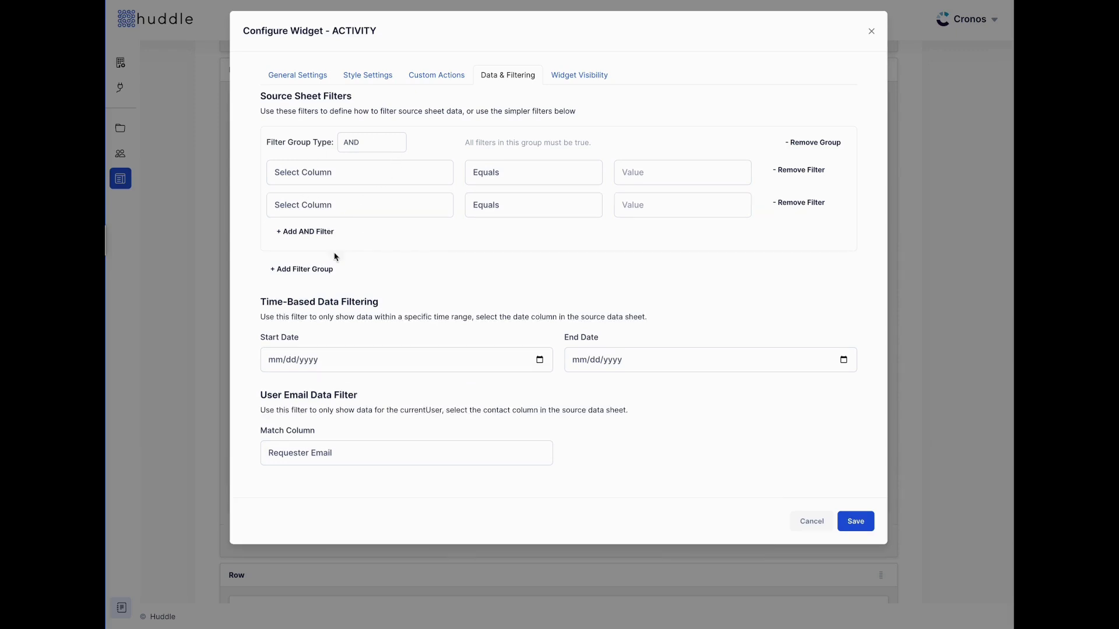
left_click(312, 270)
left_click(384, 278)
left_click(390, 292)
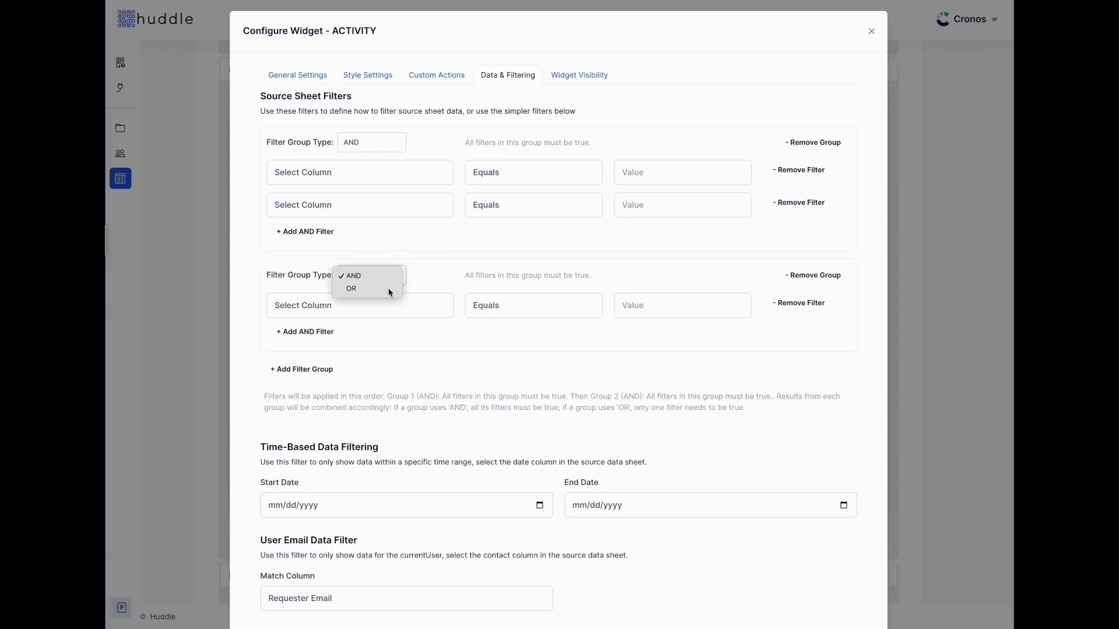
Set the OR group's filter to the Request Title column with the Contains comparison
left_click(355, 307)
left_click(354, 335)
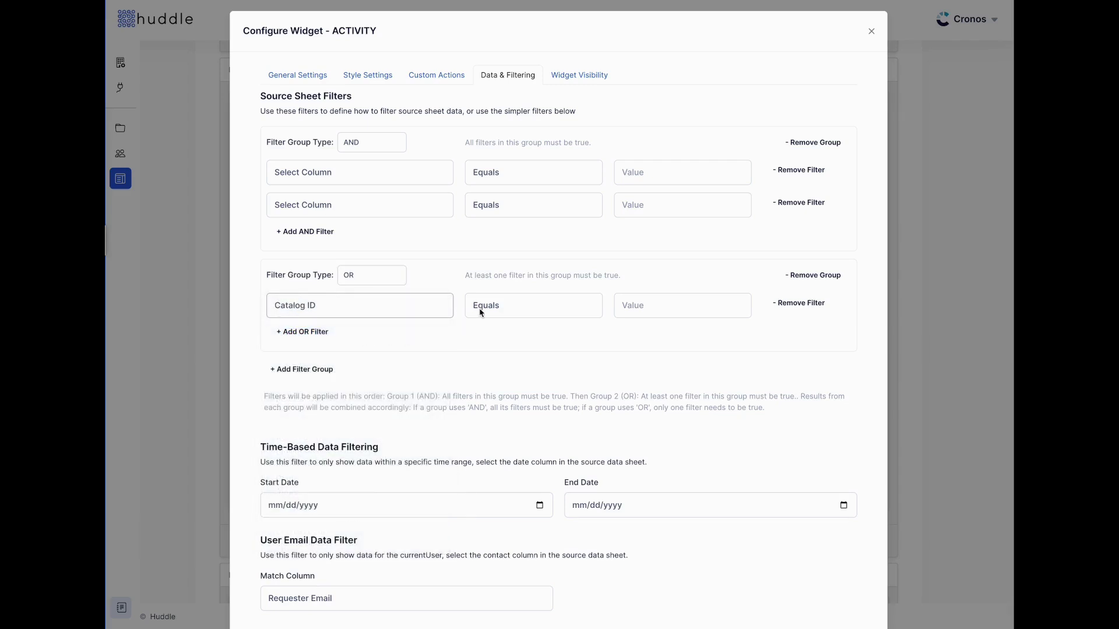
left_click(526, 308)
left_click(550, 332)
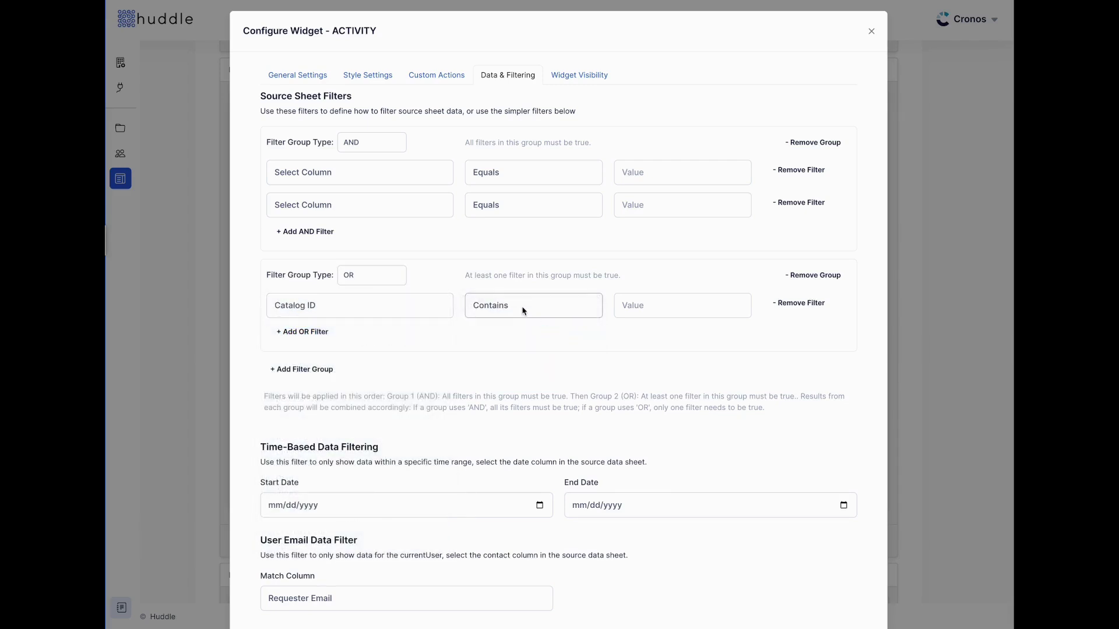
left_click(523, 310)
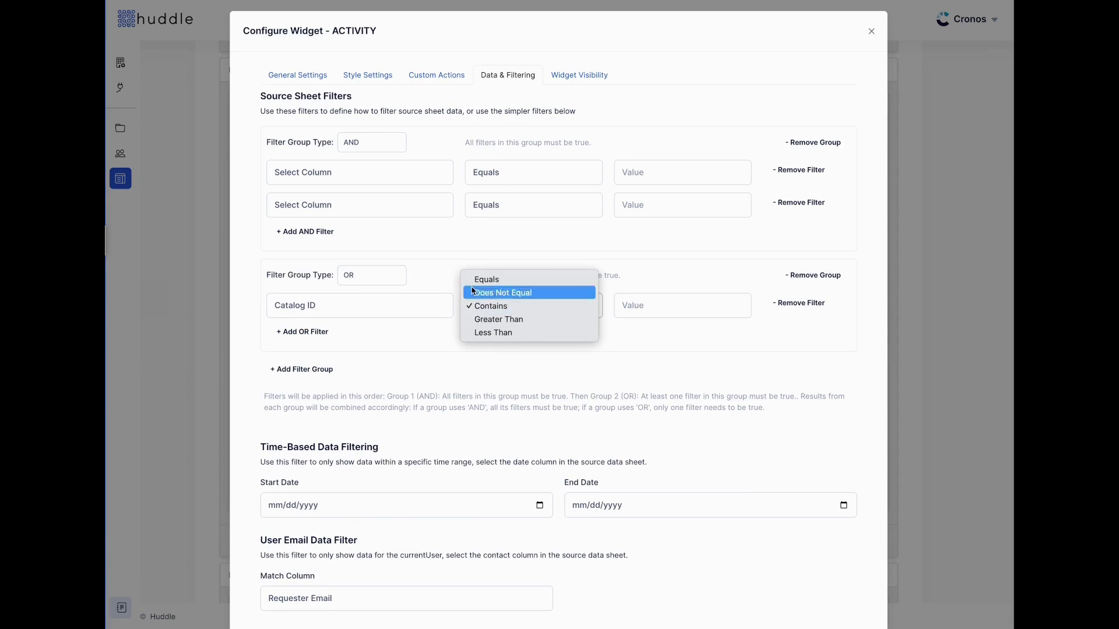
left_click(389, 309)
left_click(389, 309)
left_click(382, 317)
left_click(551, 305)
left_click(551, 304)
Enter 'Urgent' as the OR filter's value, then remove the OR group
left_click(674, 306)
type("New")
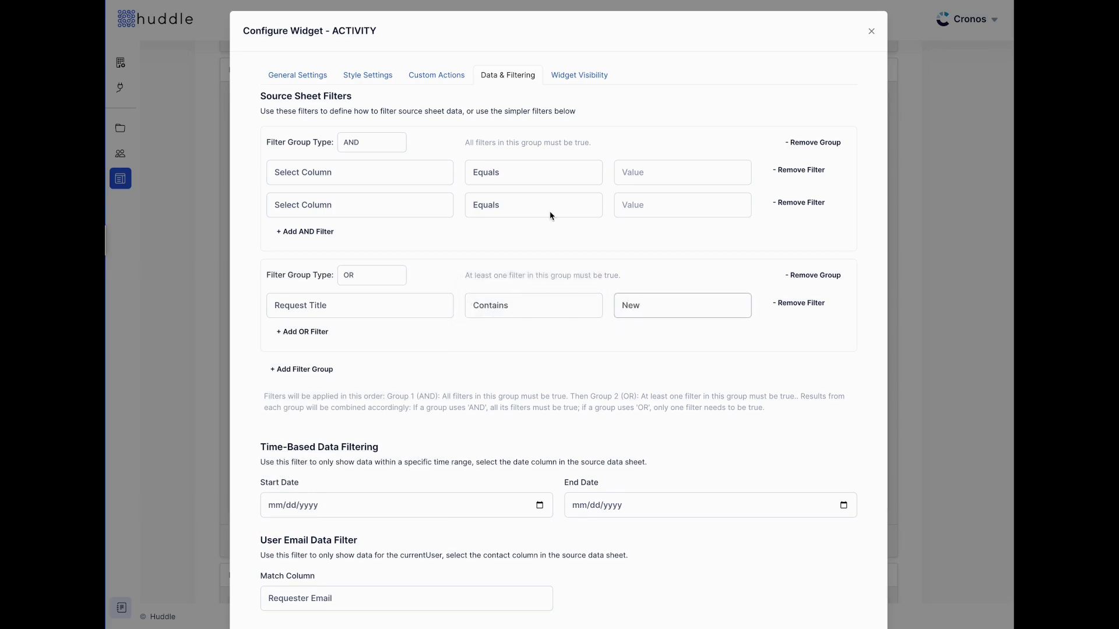
key("ctrl+a")
type("Urgent")
left_click(824, 275)
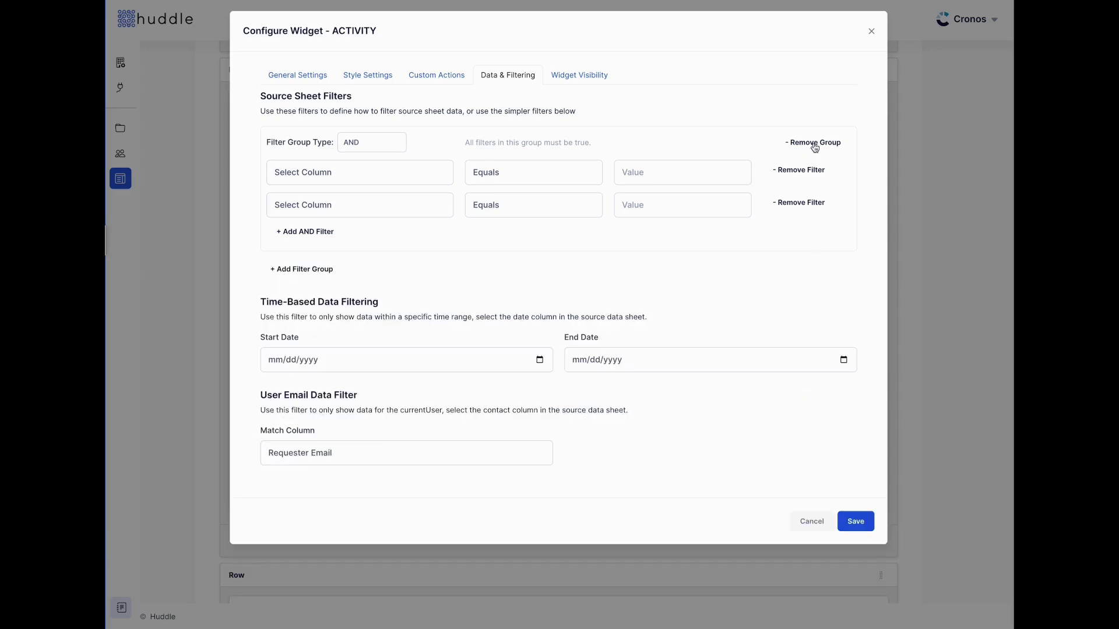
left_click(813, 146)
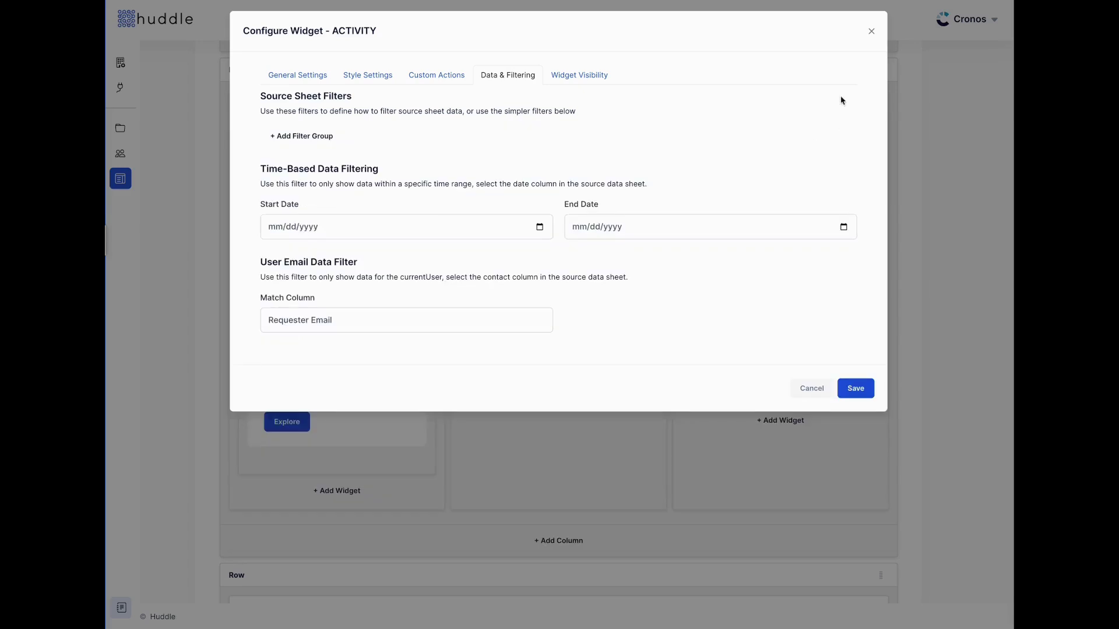
Close the widget settings unsaved and delete the Activity widget that failed to load
left_click(869, 32)
mouse_move(624, 294)
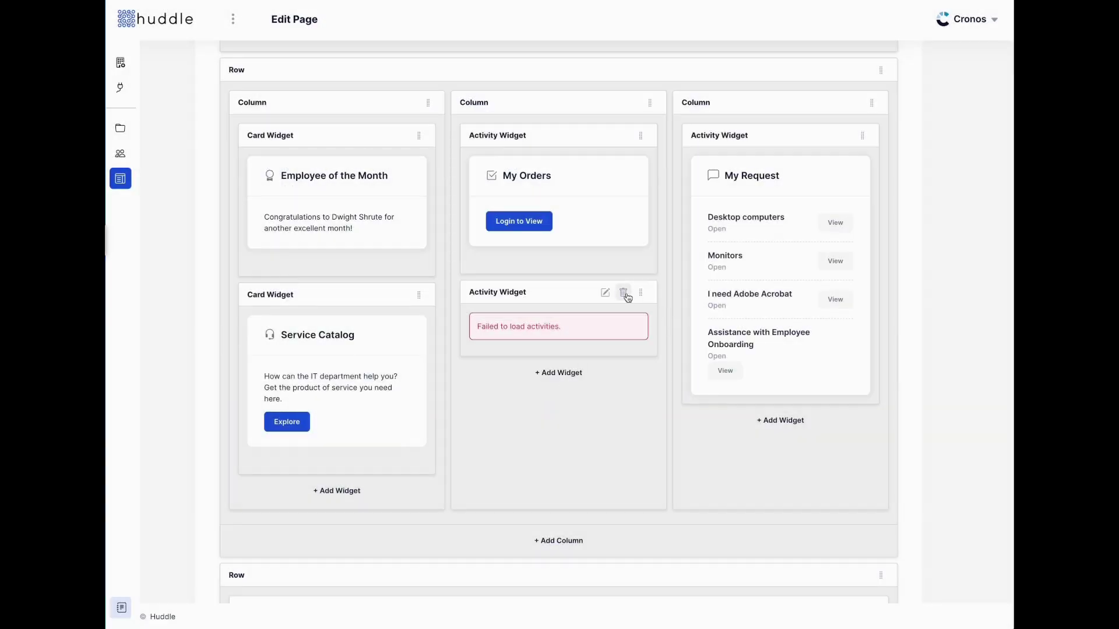
left_click(624, 293)
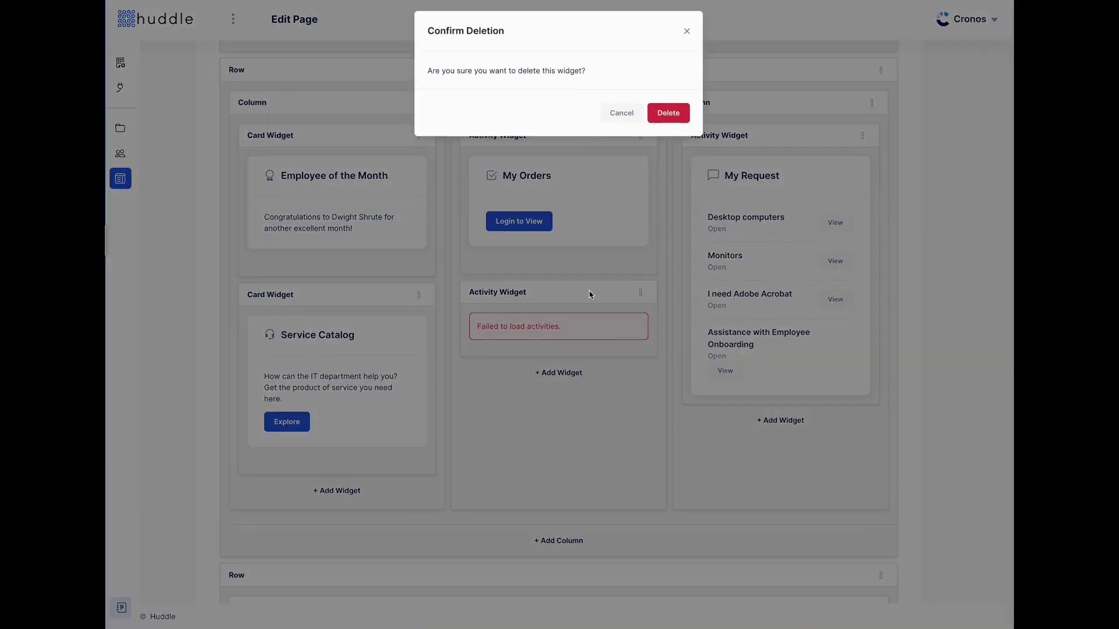
left_click(652, 113)
Go back to the Demo Portal's Pages Management list
scroll(699, 361, "up", 3)
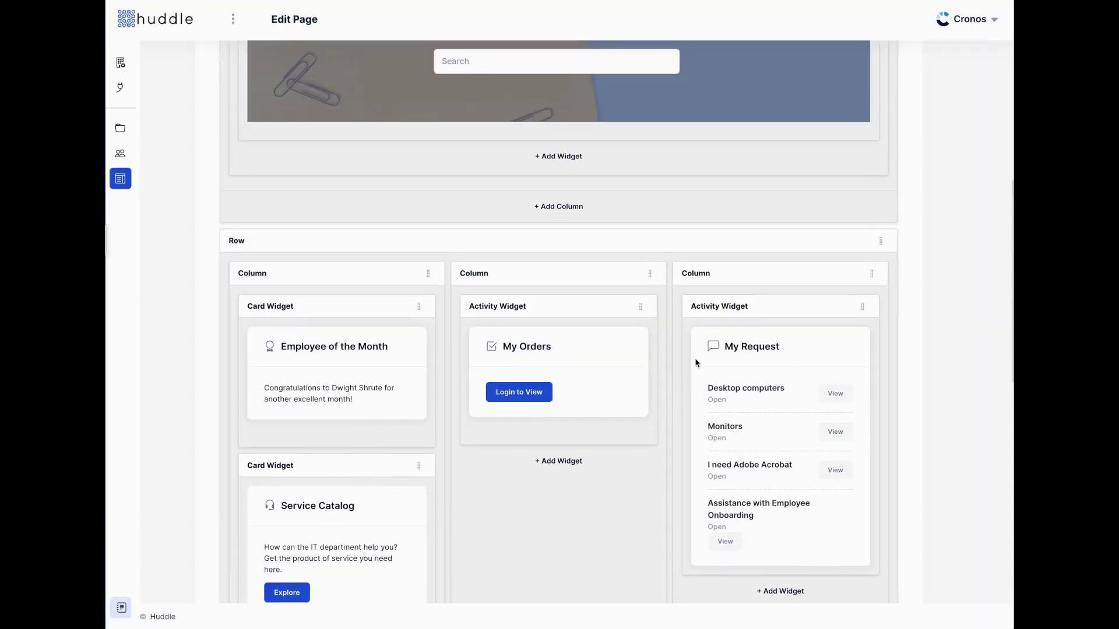
scroll(606, 419, "up", 3)
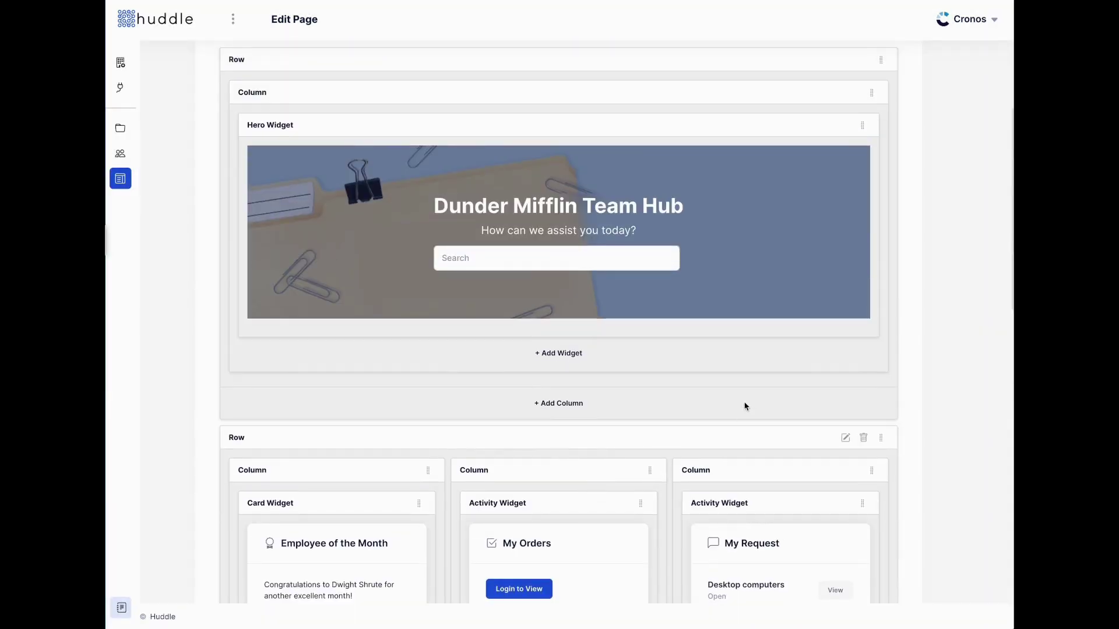
scroll(729, 417, "up", 5)
left_click(268, 115)
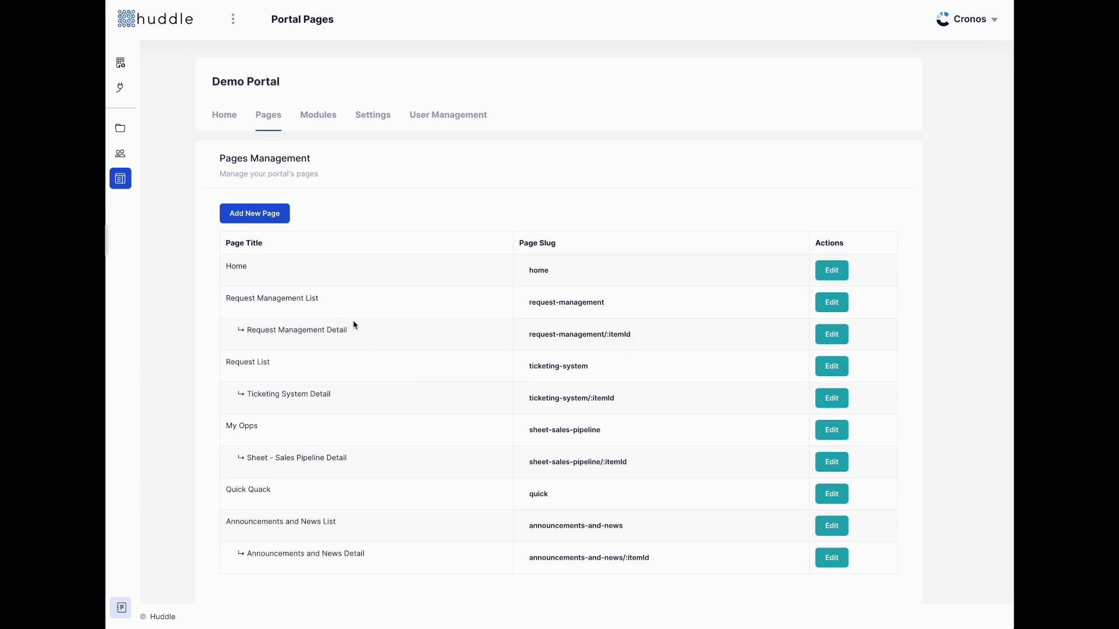
Add the Request Management module template to the Demo Portal, then review its new pages
left_click(312, 115)
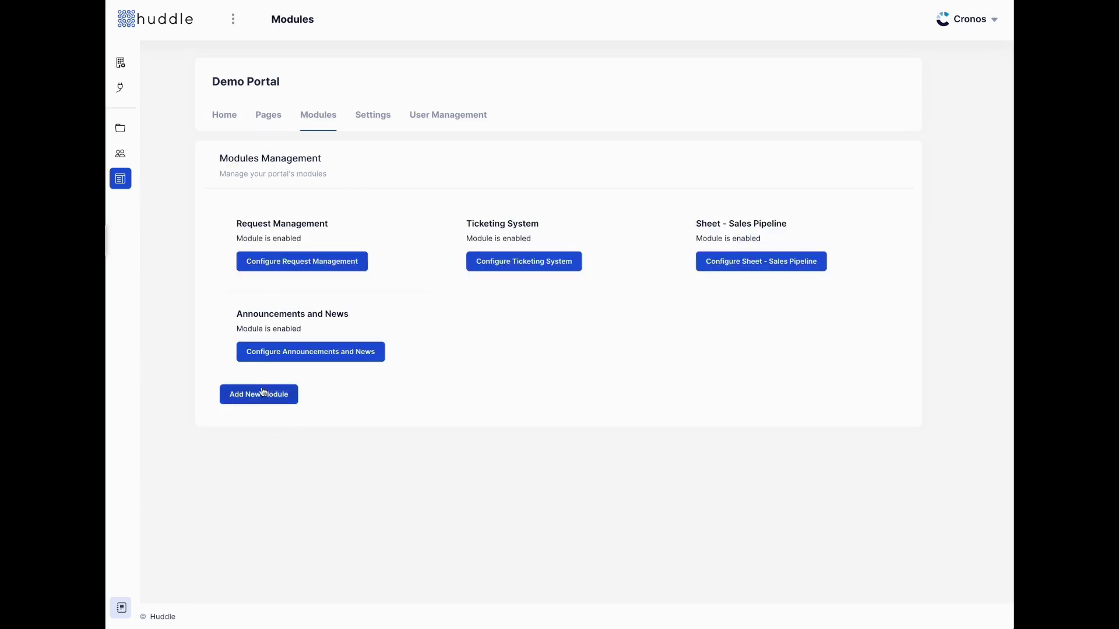
left_click(260, 392)
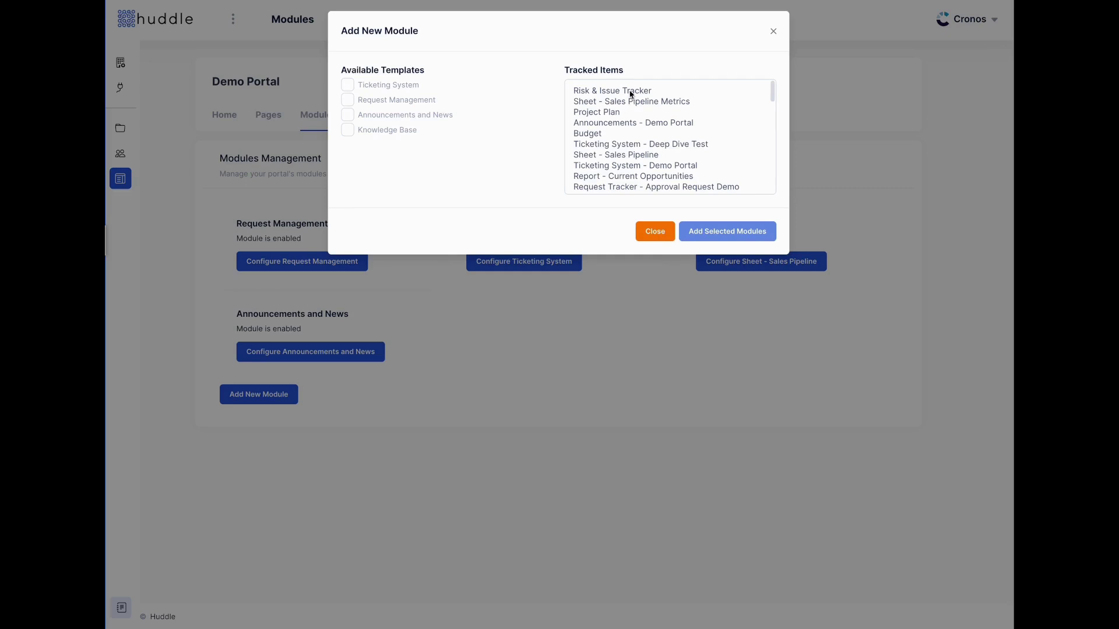
scroll(637, 169, "down", 10)
scroll(637, 163, "down", 5)
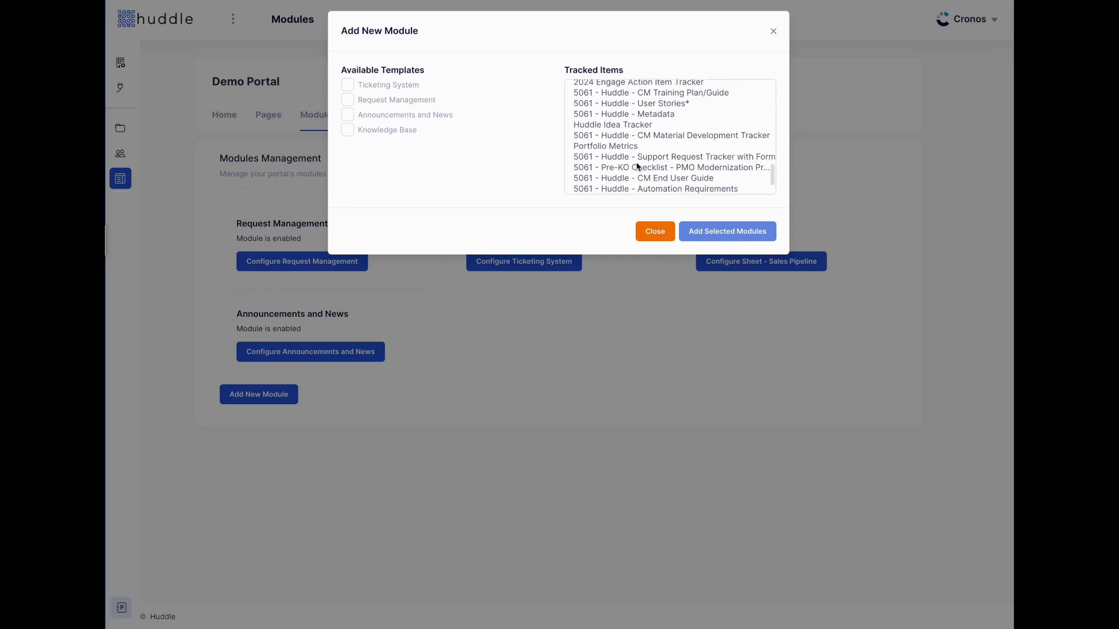
scroll(638, 168, "up", 15)
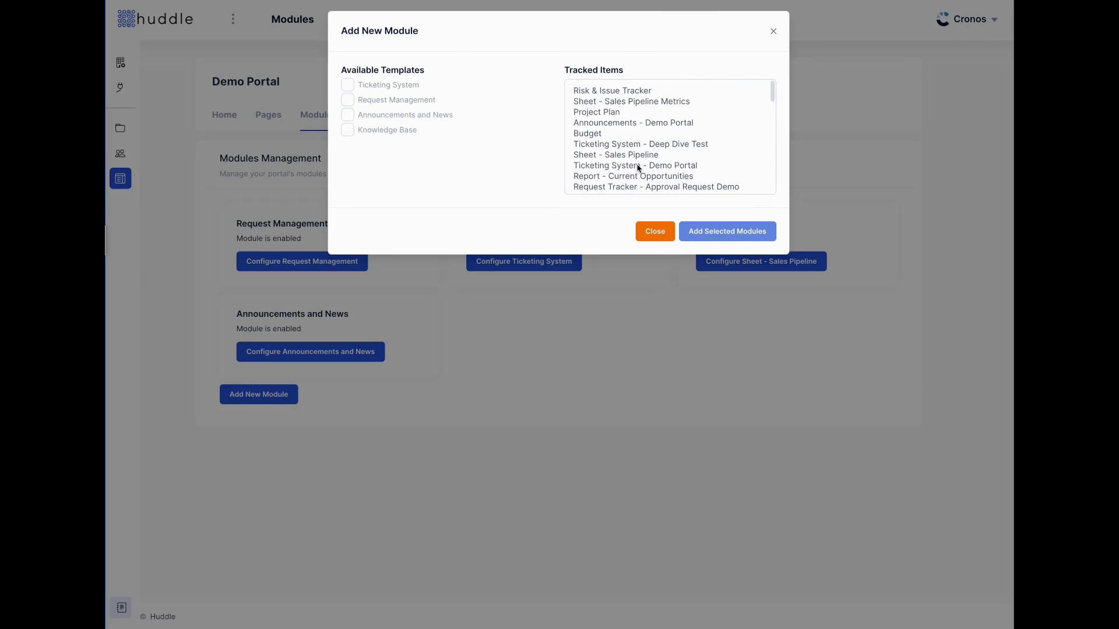
left_click(347, 99)
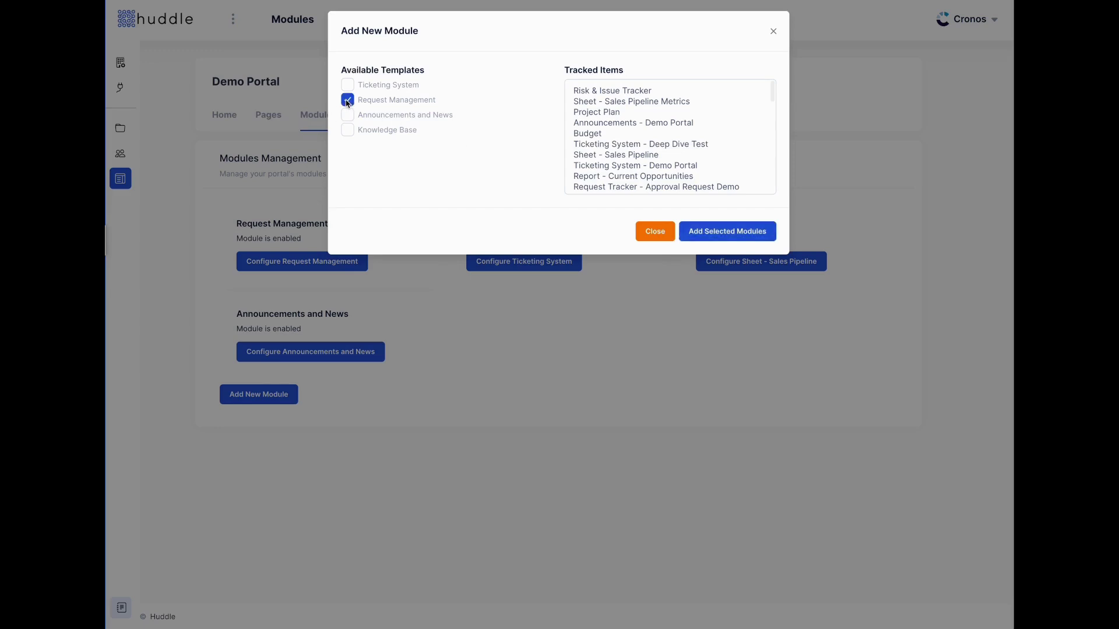
left_click(727, 231)
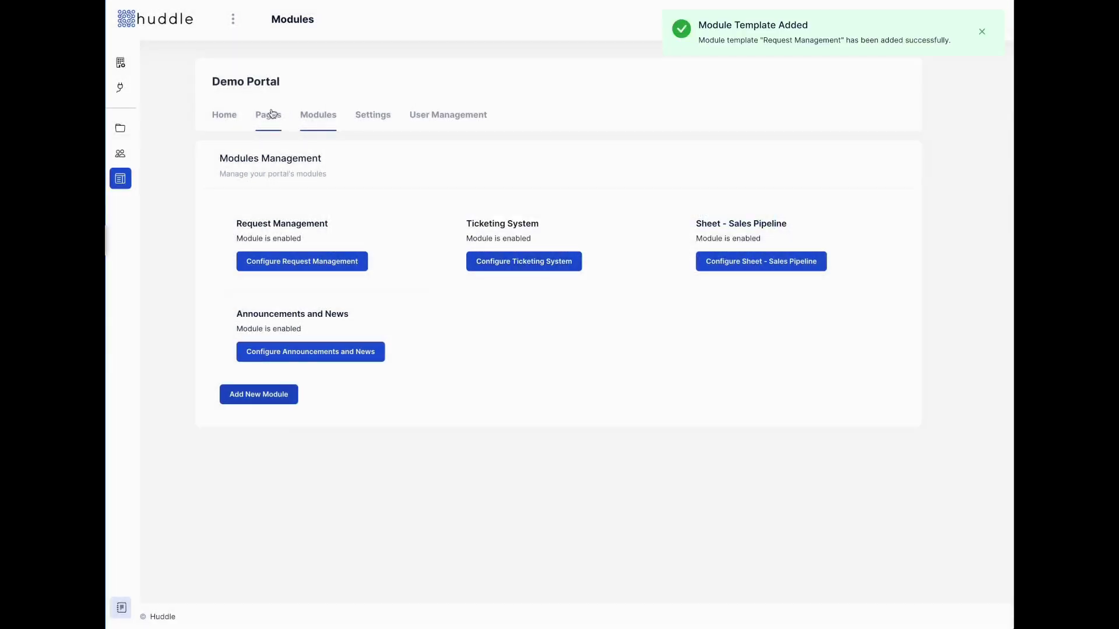
left_click(269, 115)
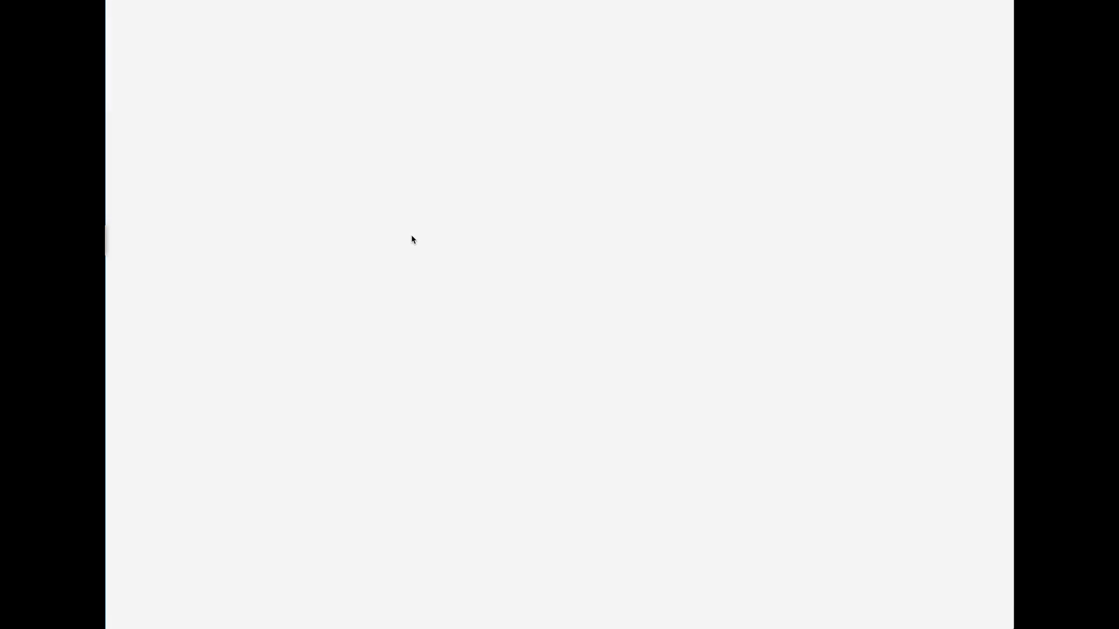
scroll(412, 250, "down", 1)
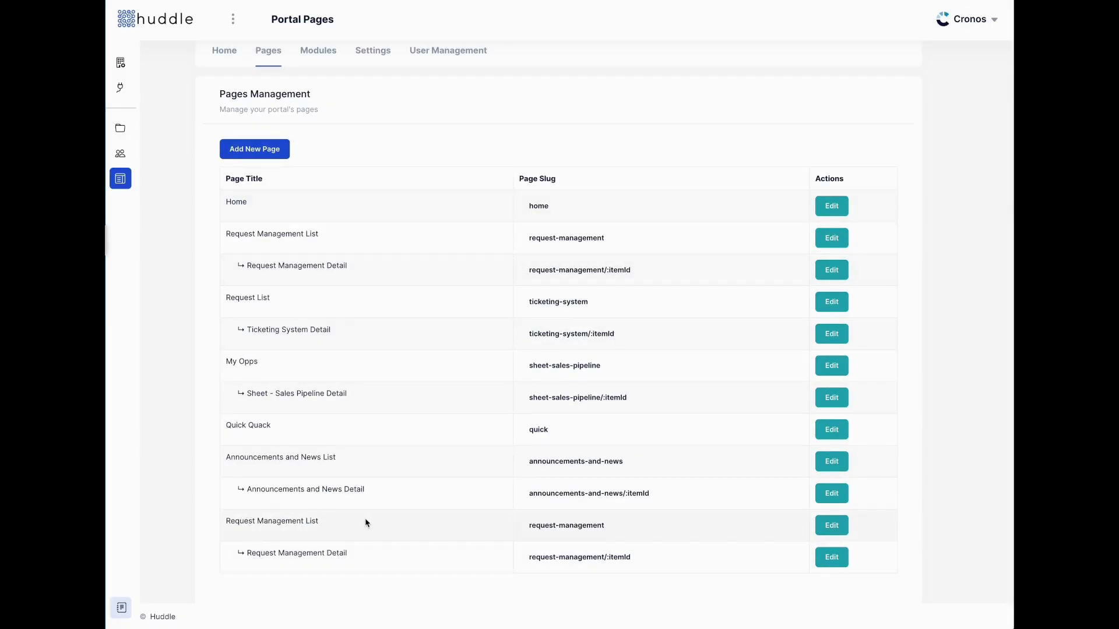
Place a List widget on the new Request Management List page
left_click(831, 525)
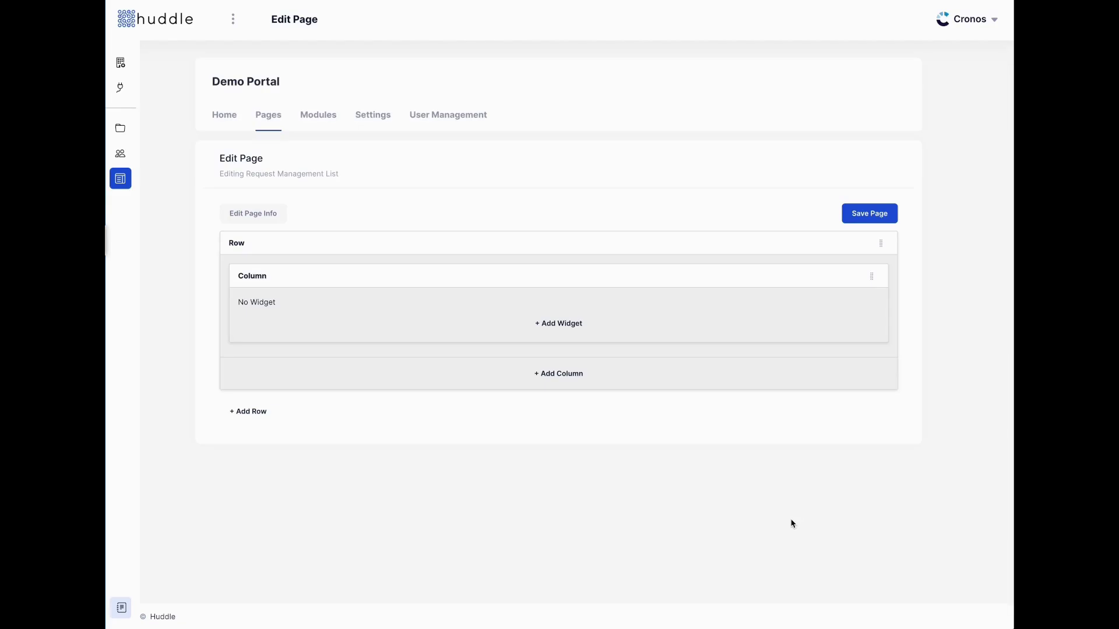
left_click(548, 329)
left_click(516, 113)
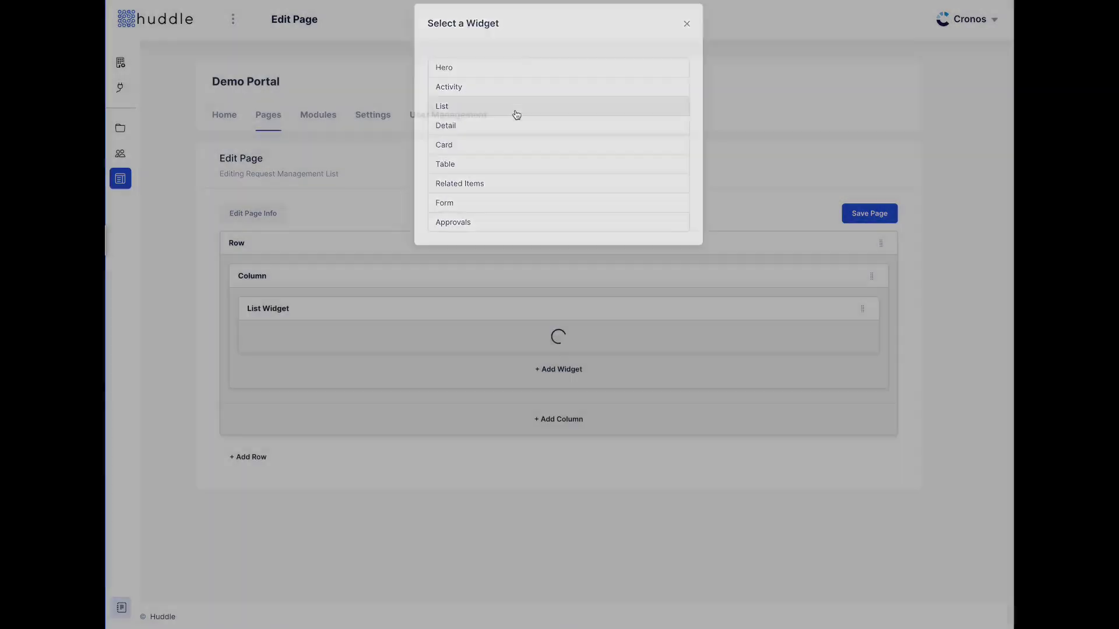
Leave the List widget's settings unchanged and open the Dunder Mifflin customer portal from Home
left_click(825, 309)
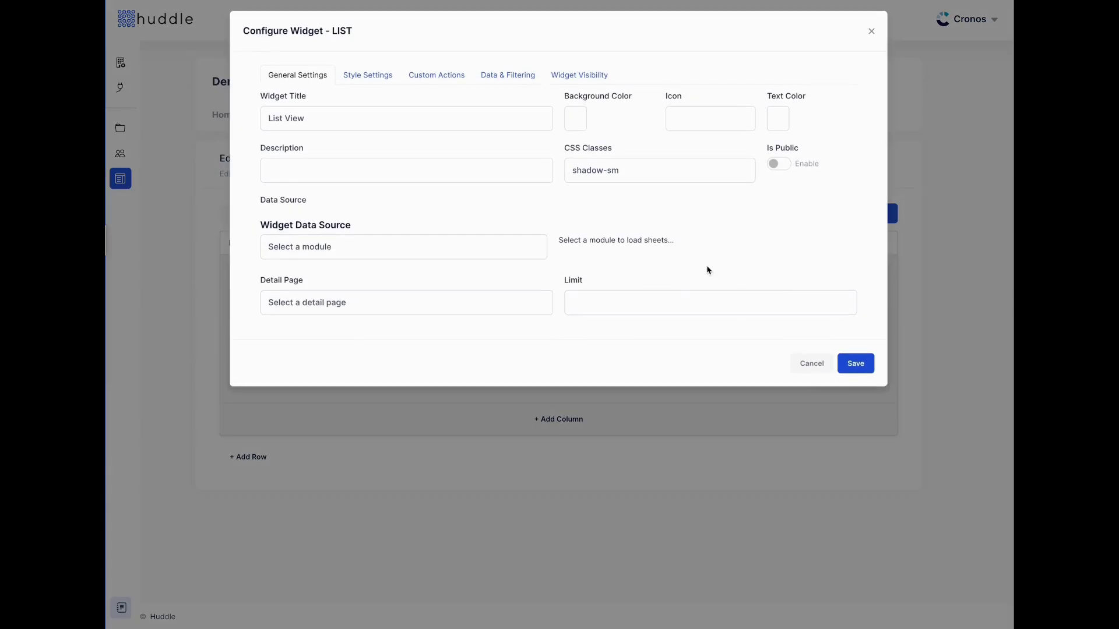
left_click(811, 365)
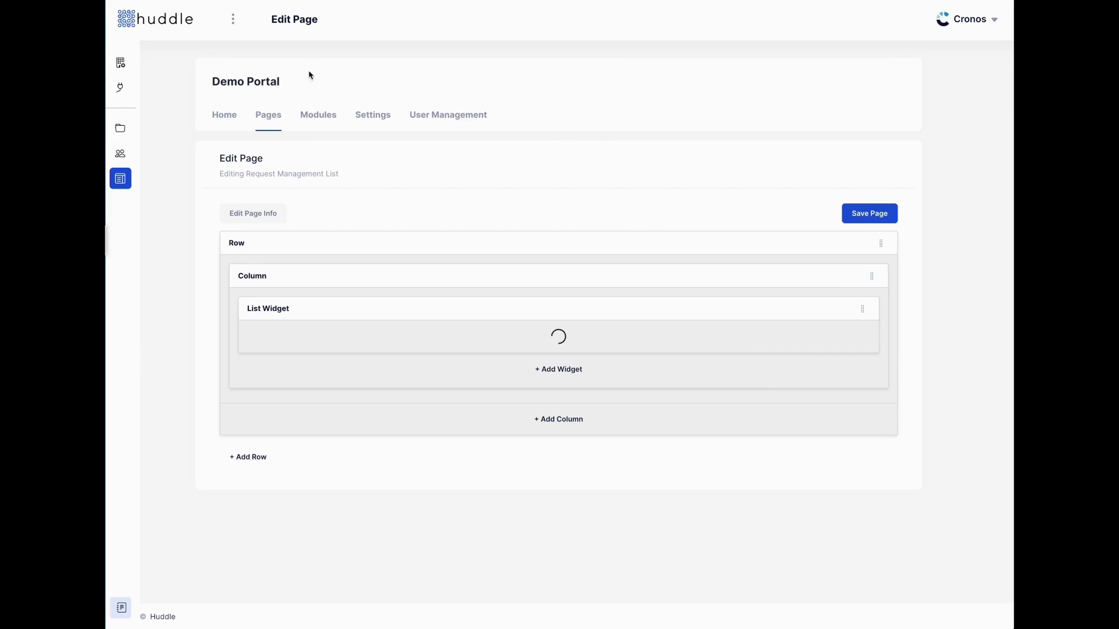
left_click(222, 118)
left_click(278, 233)
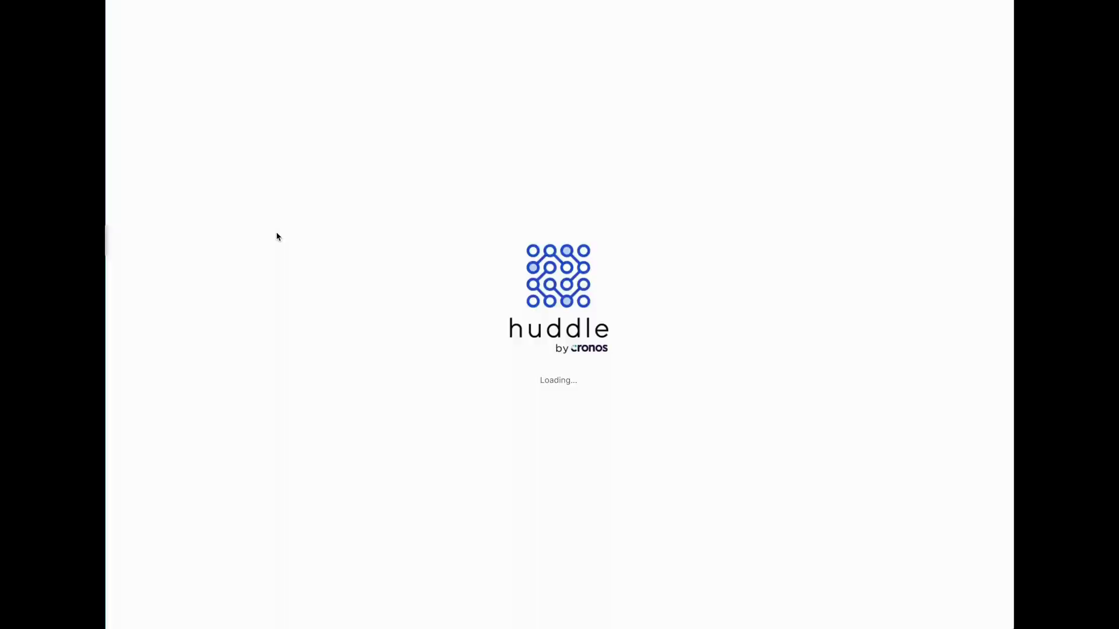